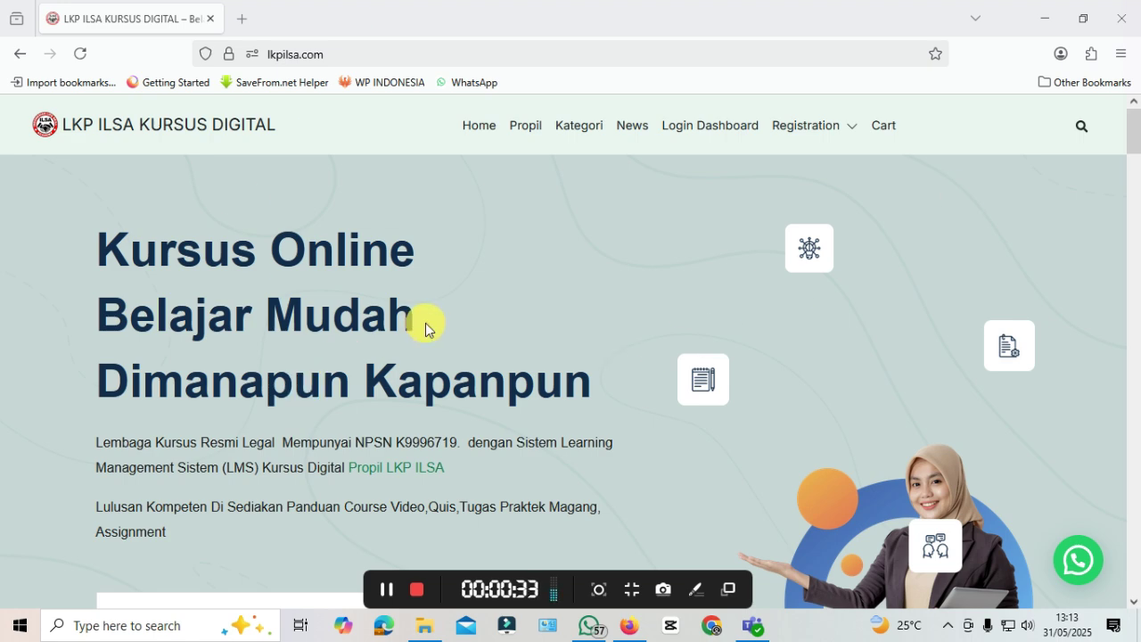
- Duplicate the lkpilsa.com homepage tab in Firefox, return to the original, then switch to Chrome
scroll(624, 380, "down", 8)
scroll(626, 375, "down", 10)
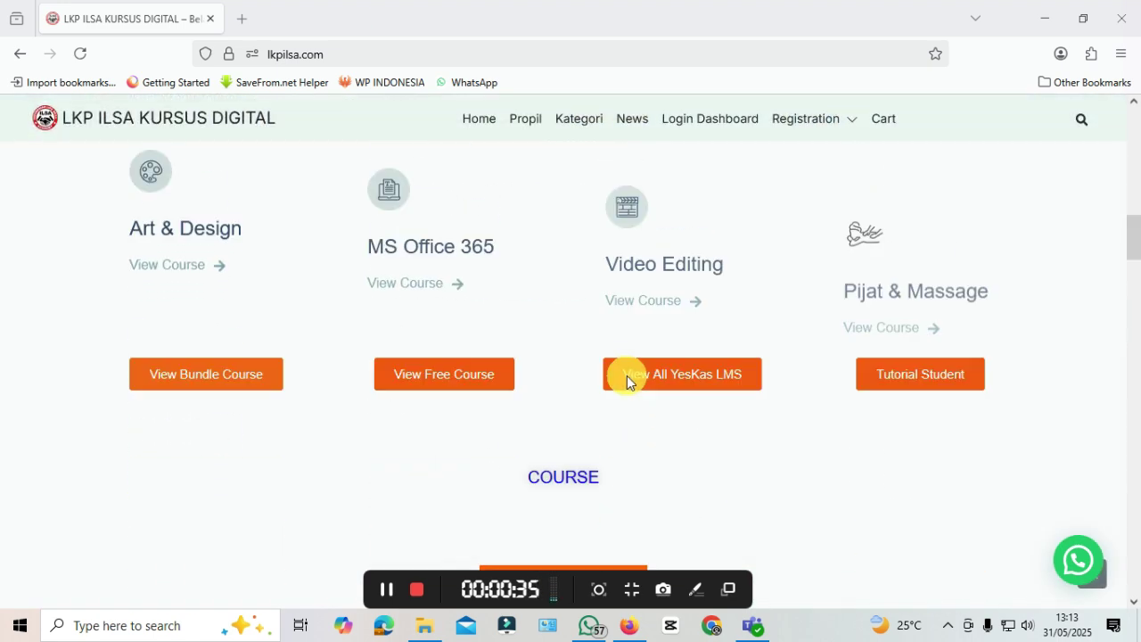
scroll(626, 375, "up", 10)
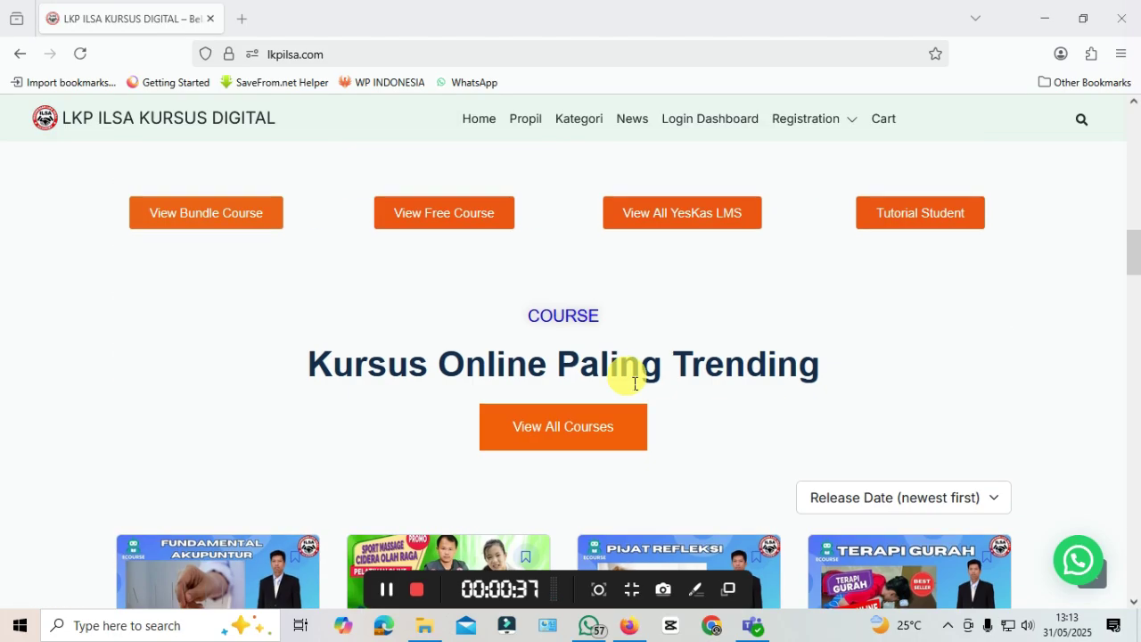
scroll(719, 234, "up", 5)
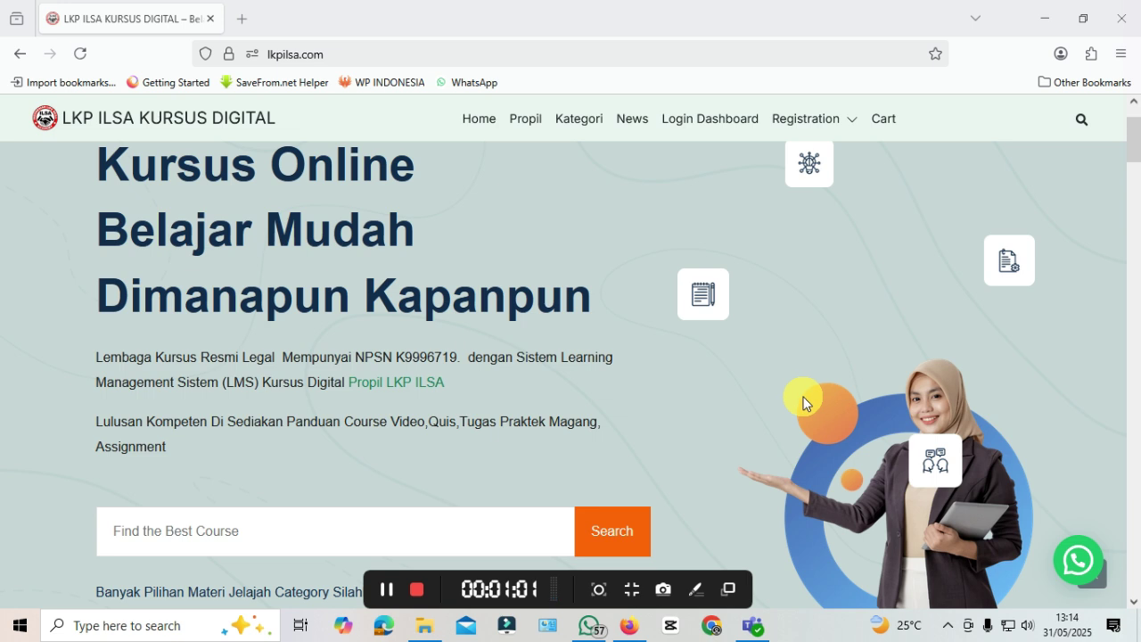
mouse_move(853, 130)
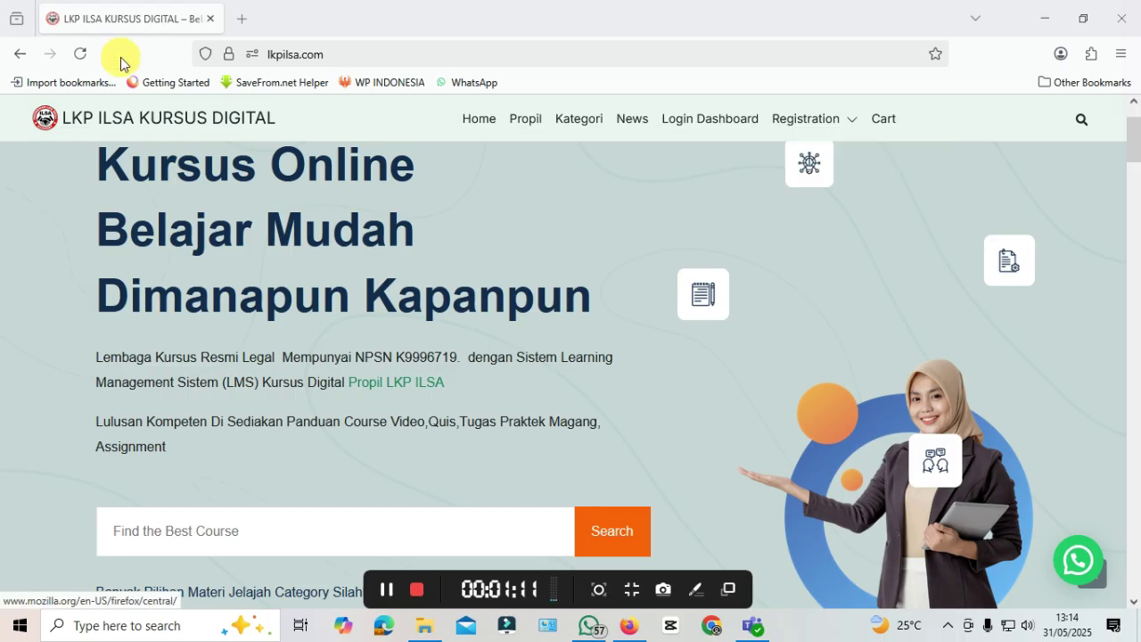
right_click(136, 14)
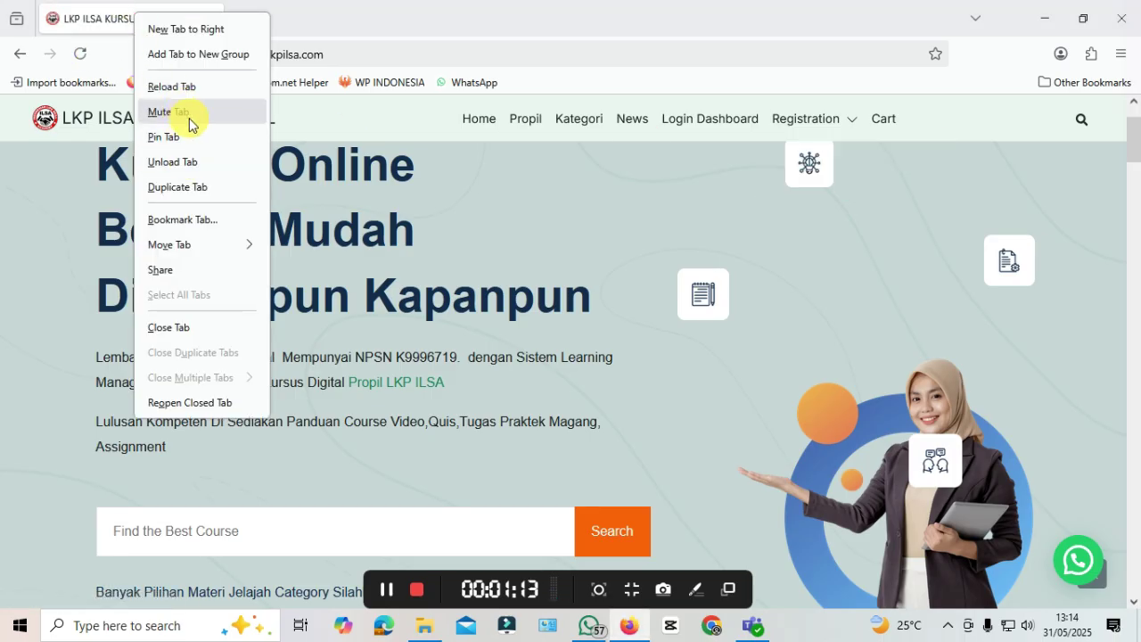
left_click(198, 191)
left_click(165, 34)
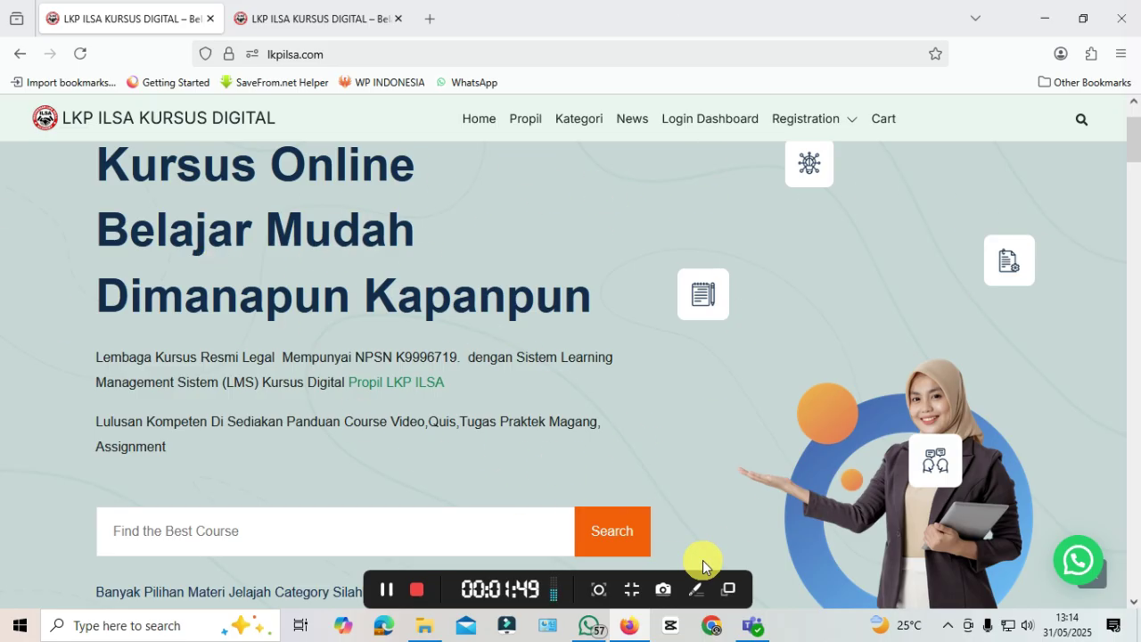
left_click(713, 626)
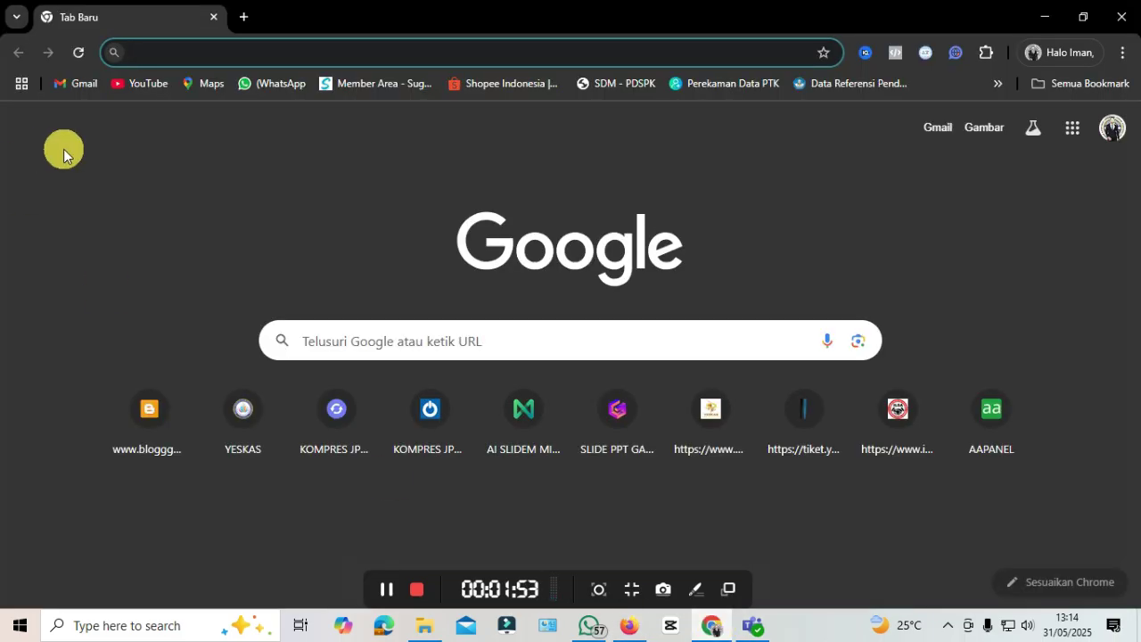
left_click(150, 51)
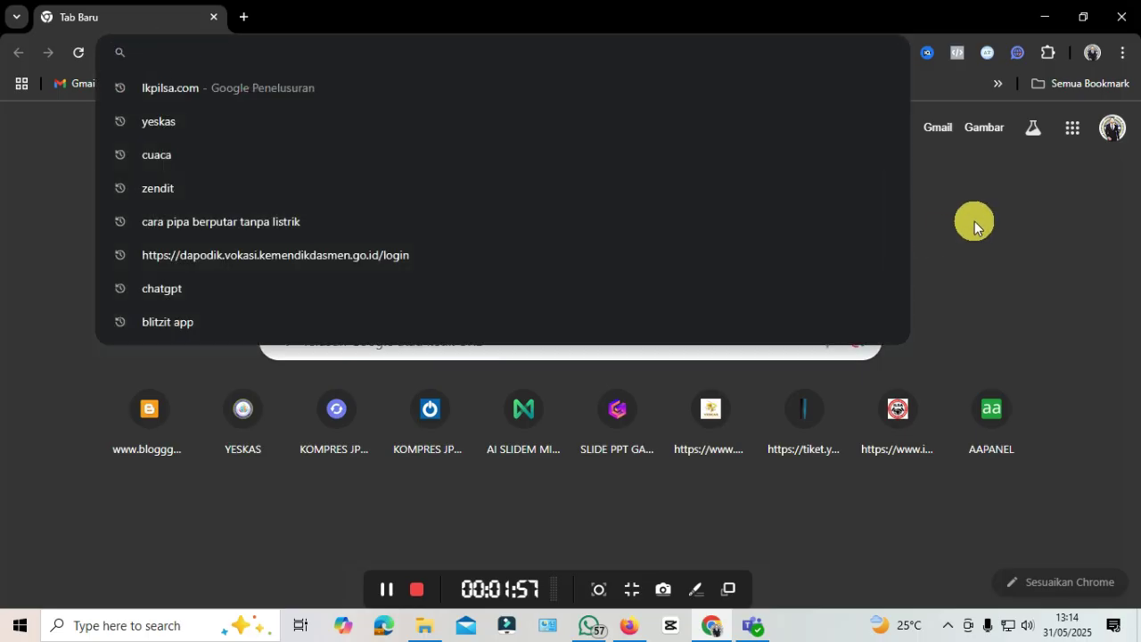
left_click(973, 222)
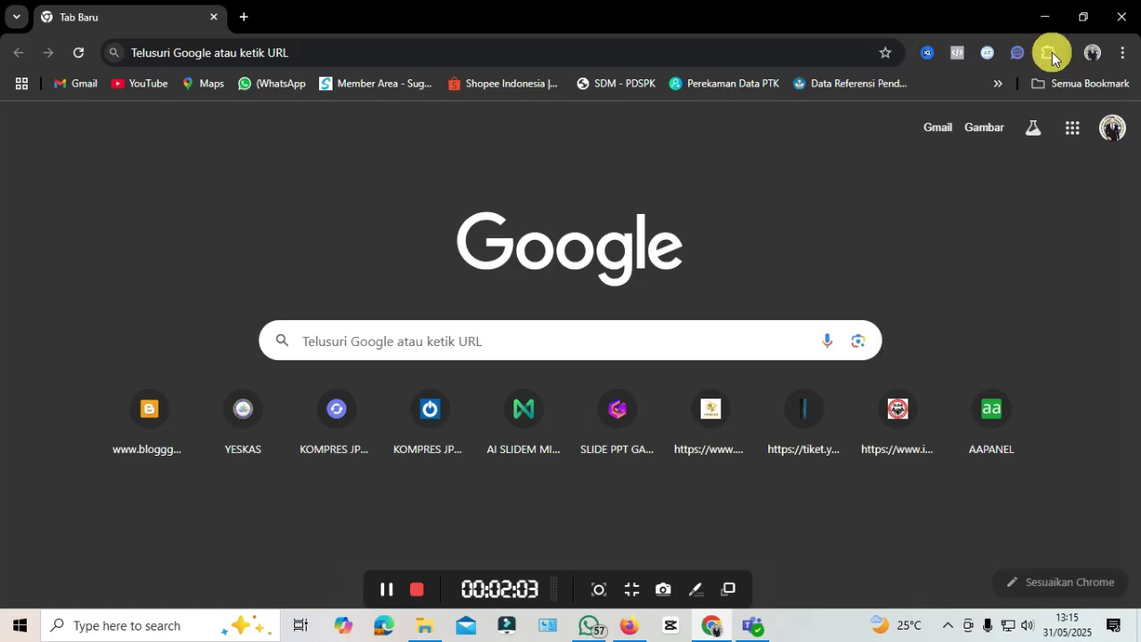
left_click(1051, 54)
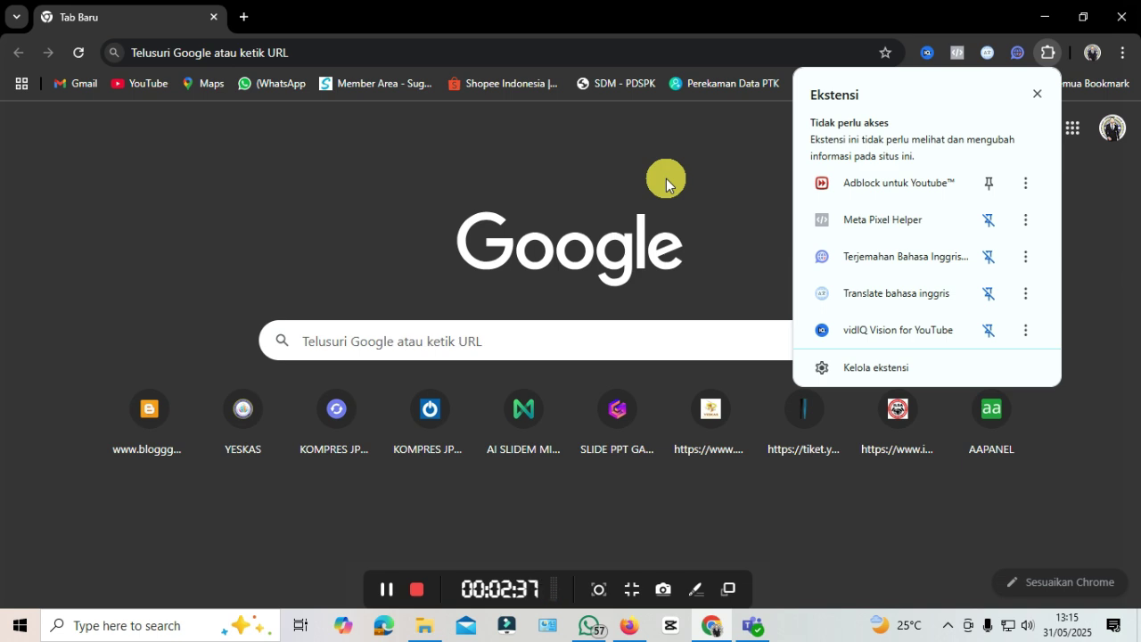
left_click(666, 178)
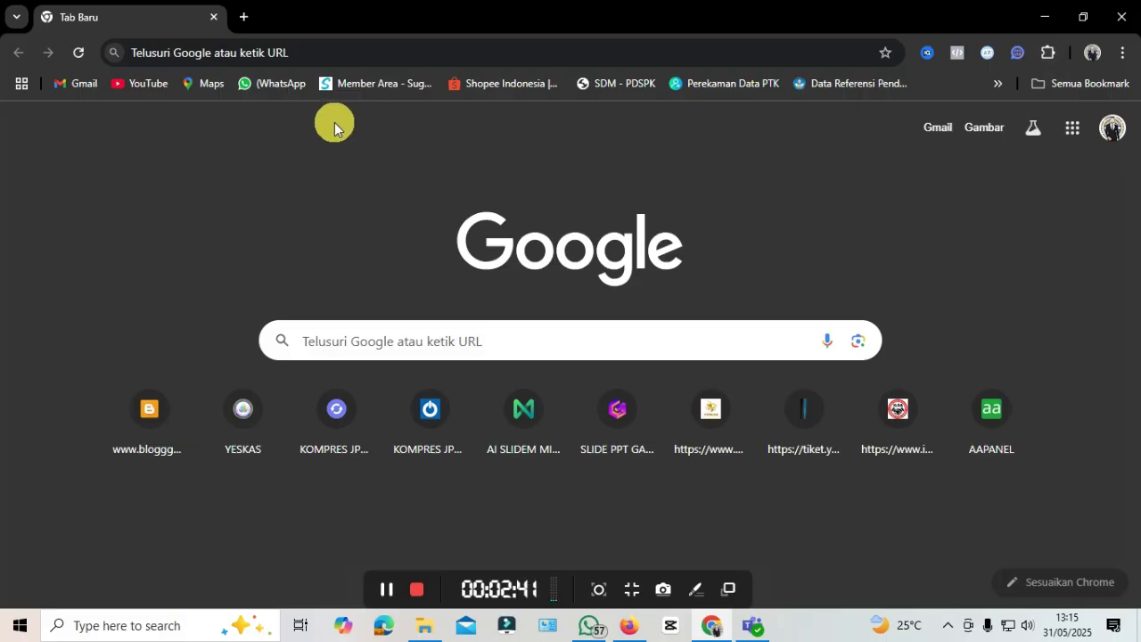
left_click(245, 53)
- Search Google for lkpilsa.com and open the LKP ILSA KURSUS DIGITAL result
left_click(196, 93)
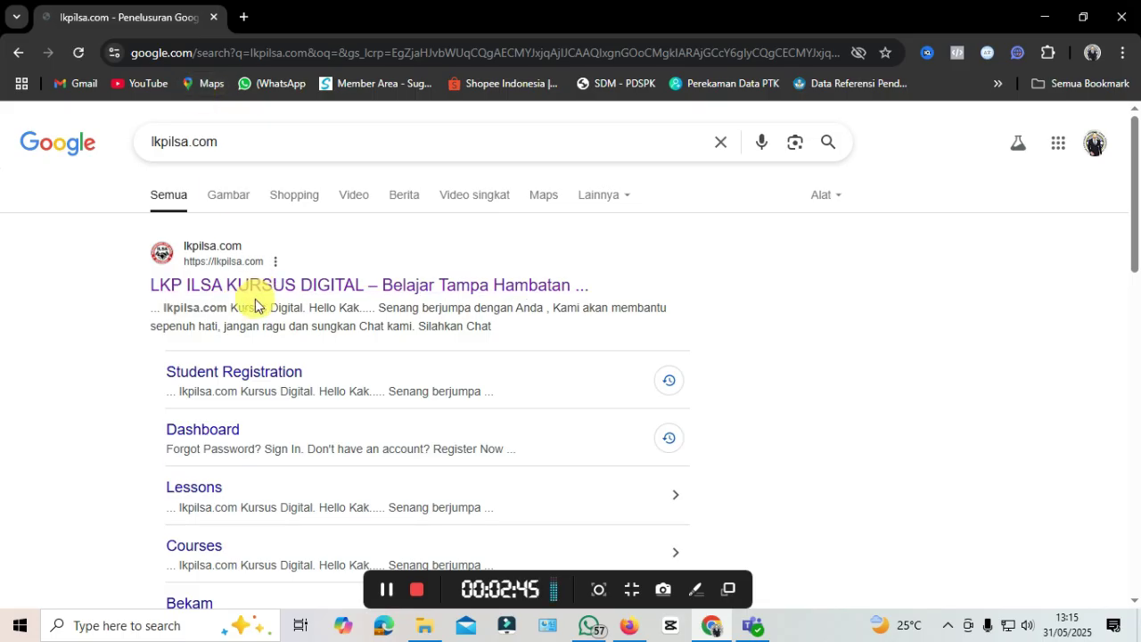
left_click(215, 259)
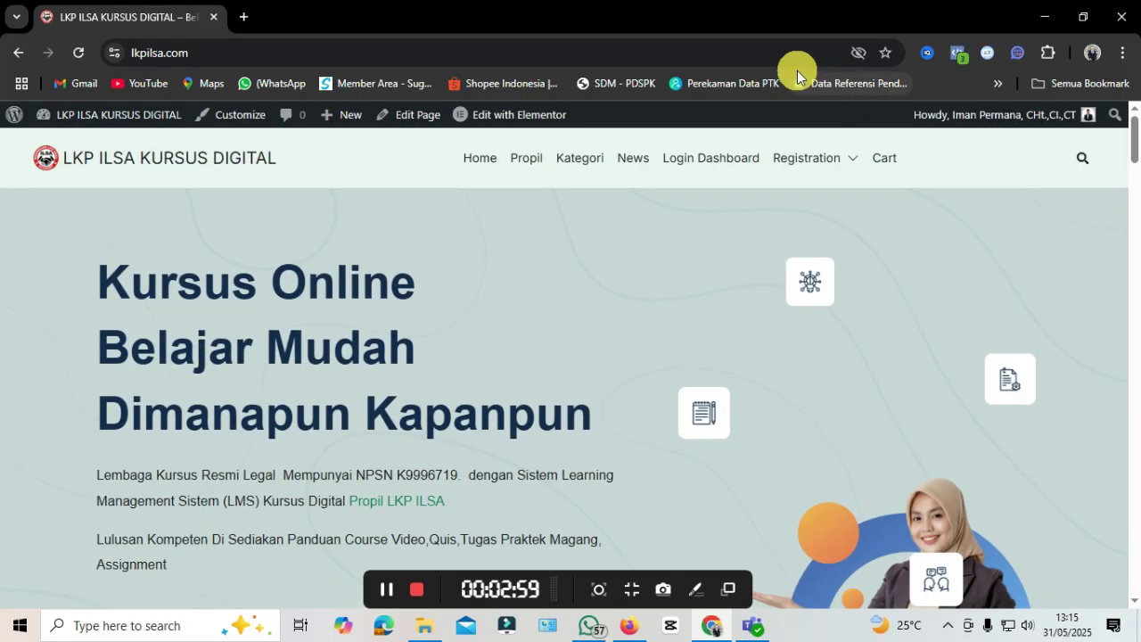
- Open the Instructor Registration page from the site's Registration menu
left_click(700, 55)
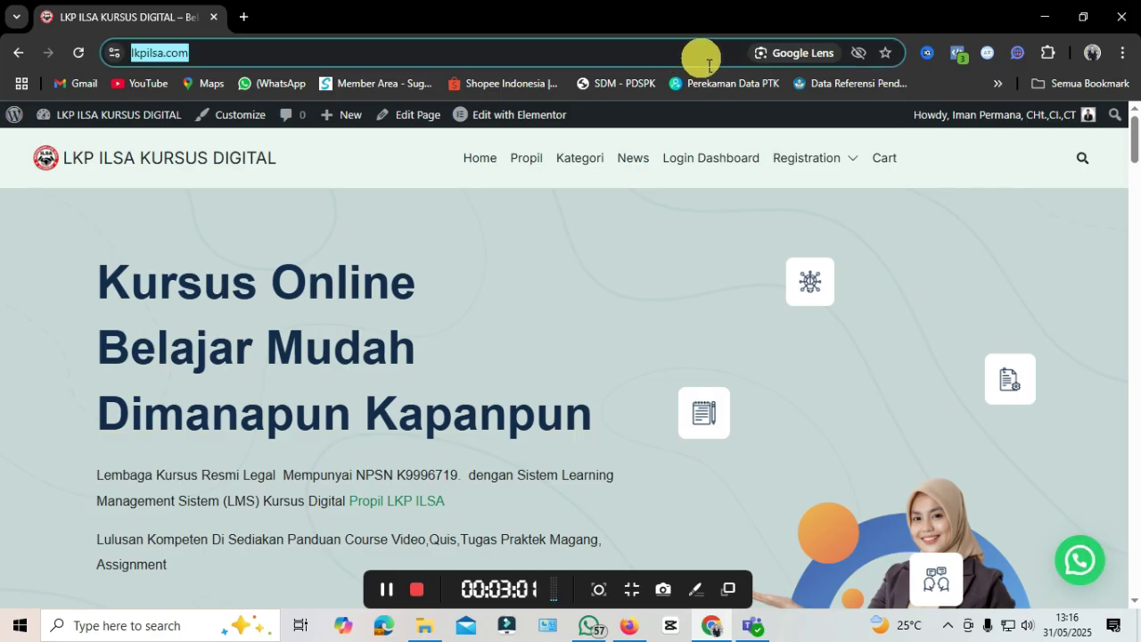
left_click(708, 65)
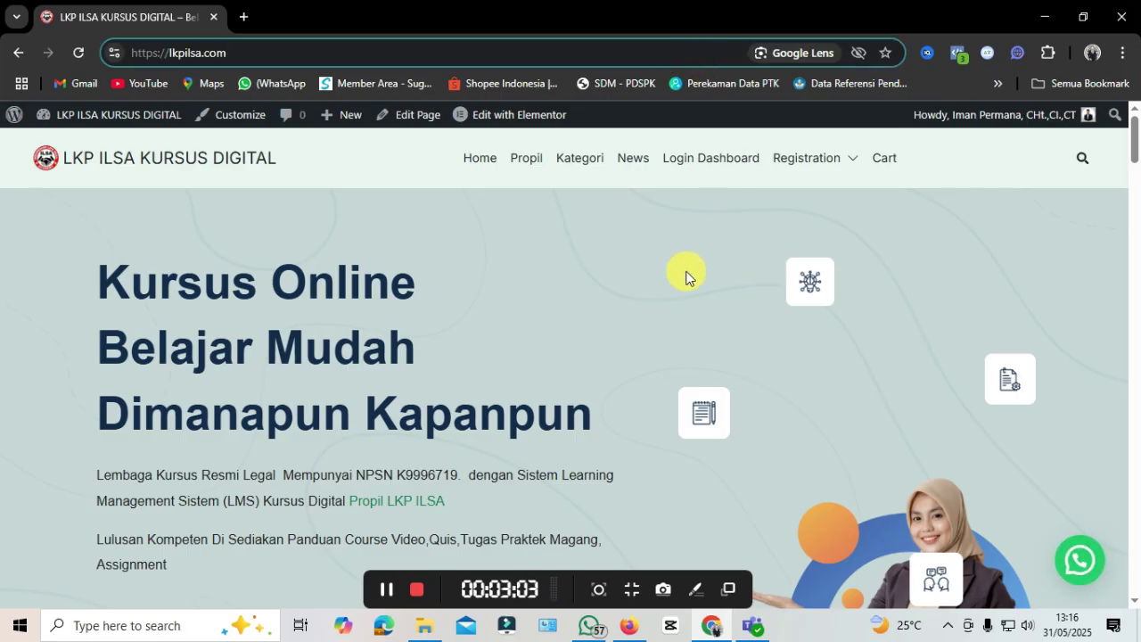
mouse_move(815, 166)
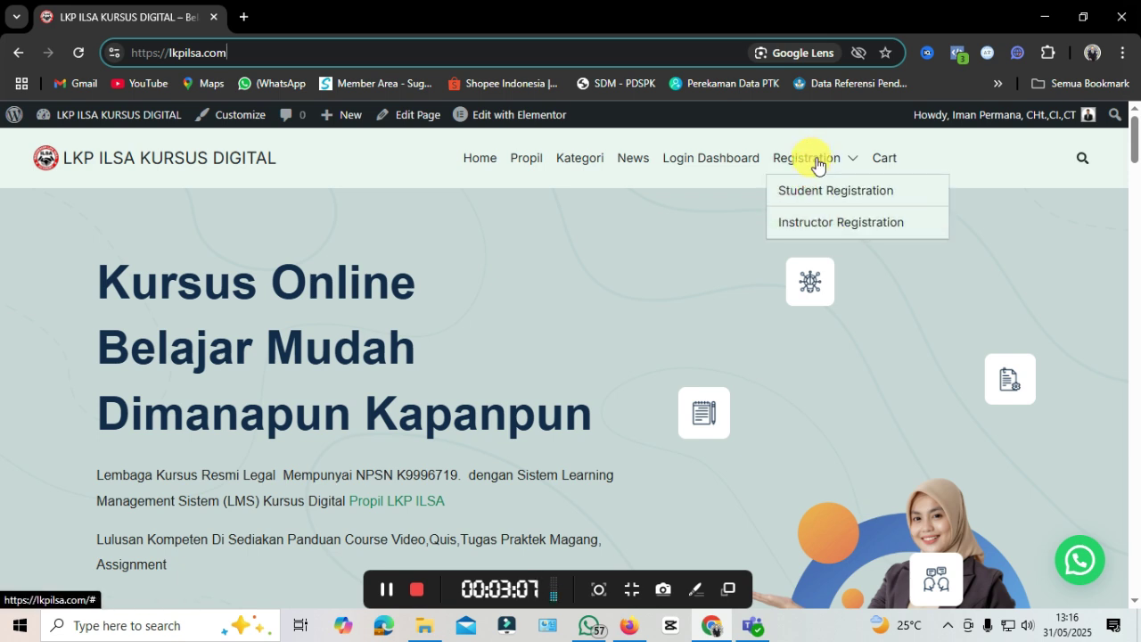
left_click(834, 223)
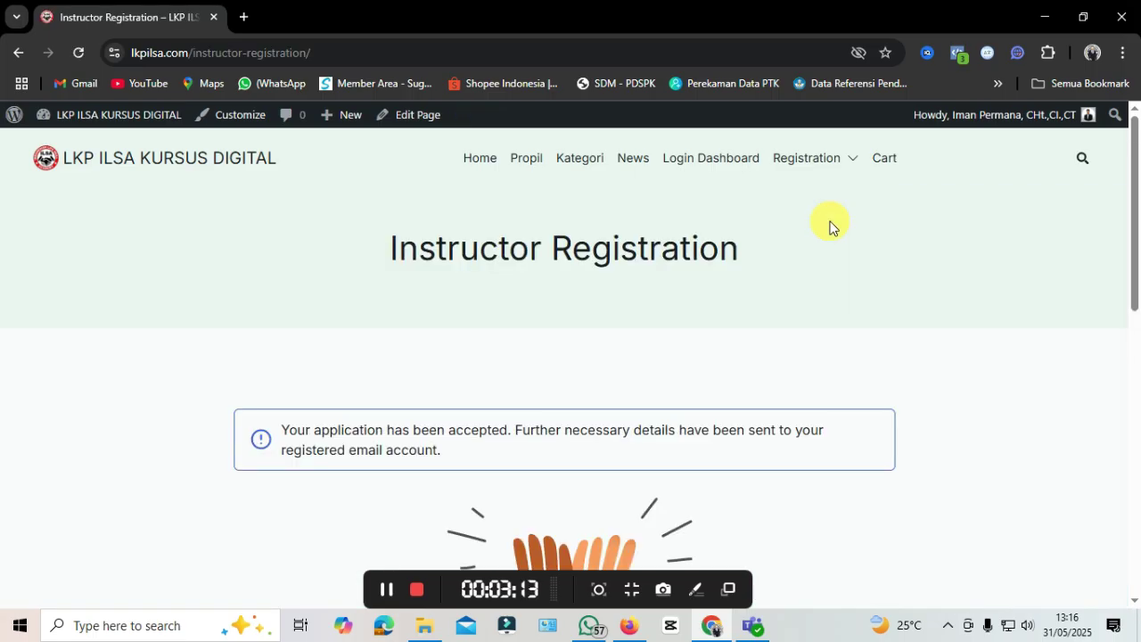
- Log out of the admin account from the Howdy menu in the admin bar
mouse_move(1002, 127)
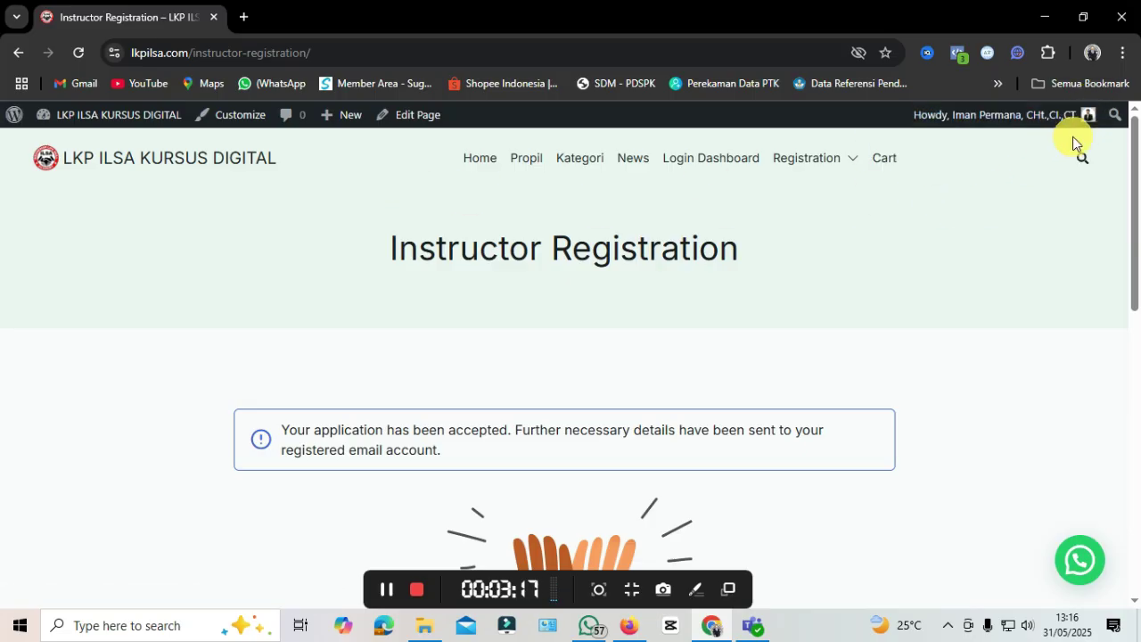
mouse_move(1088, 114)
left_click(989, 206)
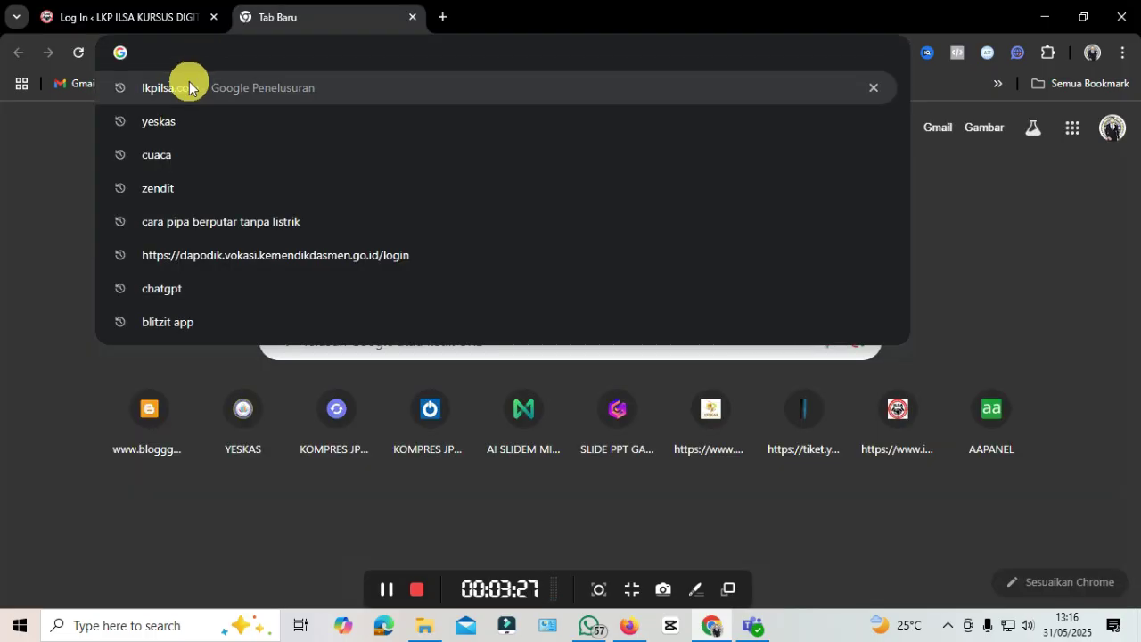
- Search lkpilsa.com again and open Registration > Instructor Registration while logged out
left_click(188, 87)
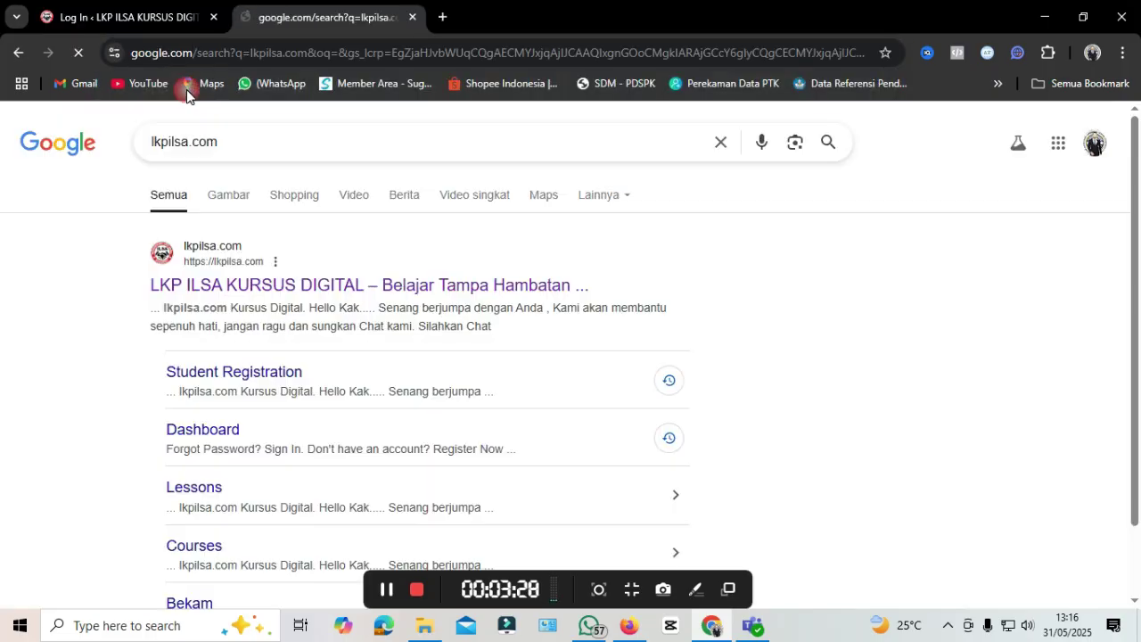
left_click(231, 286)
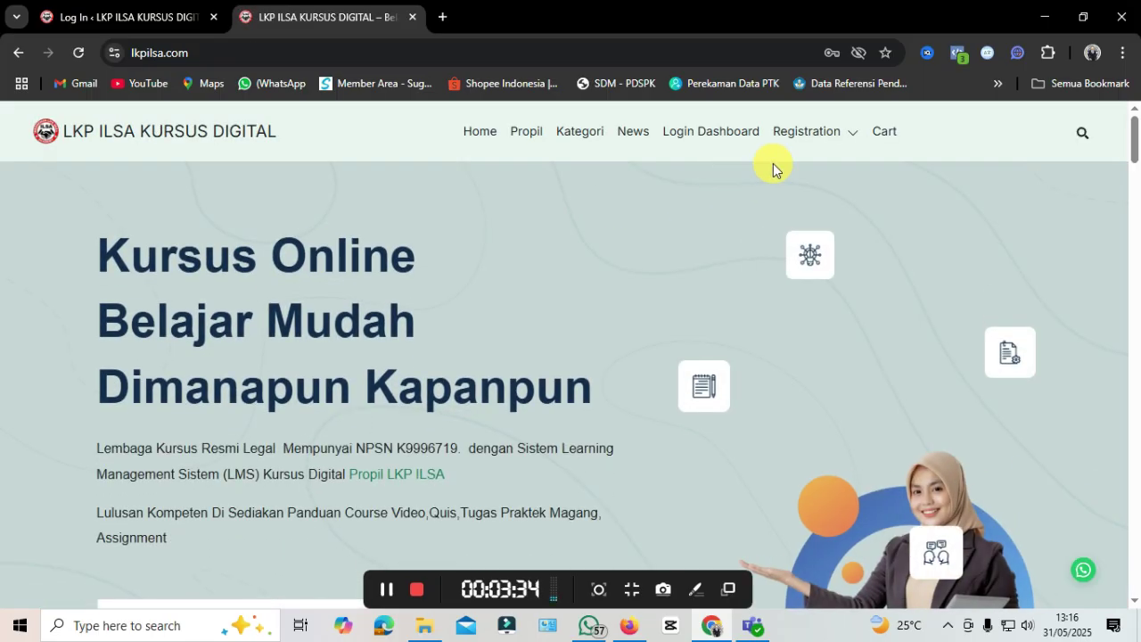
mouse_move(808, 132)
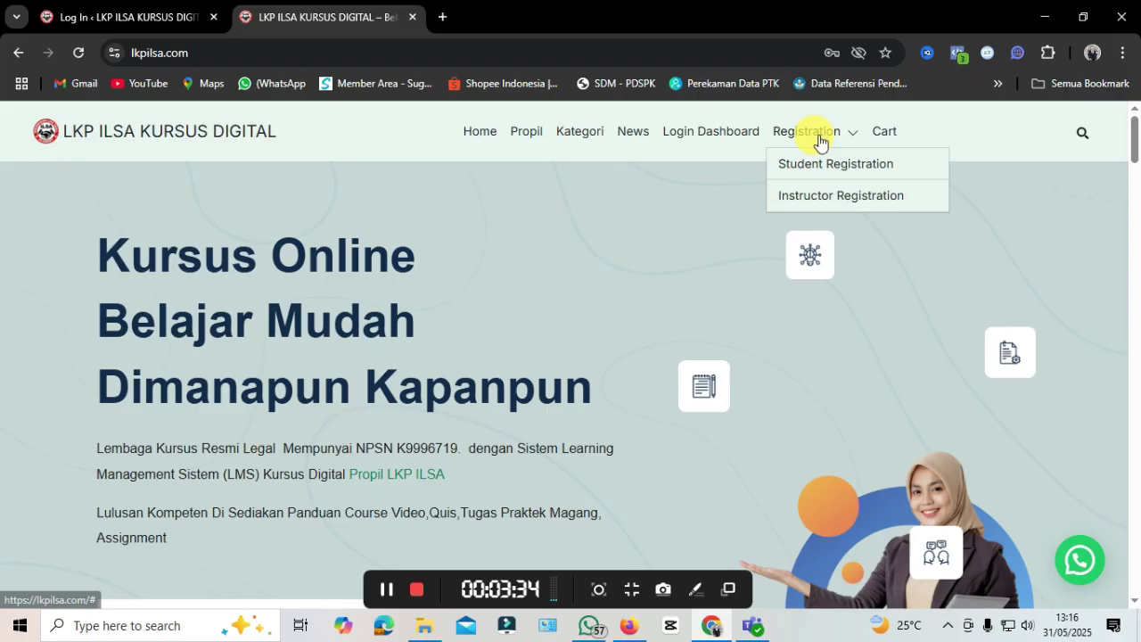
left_click(840, 196)
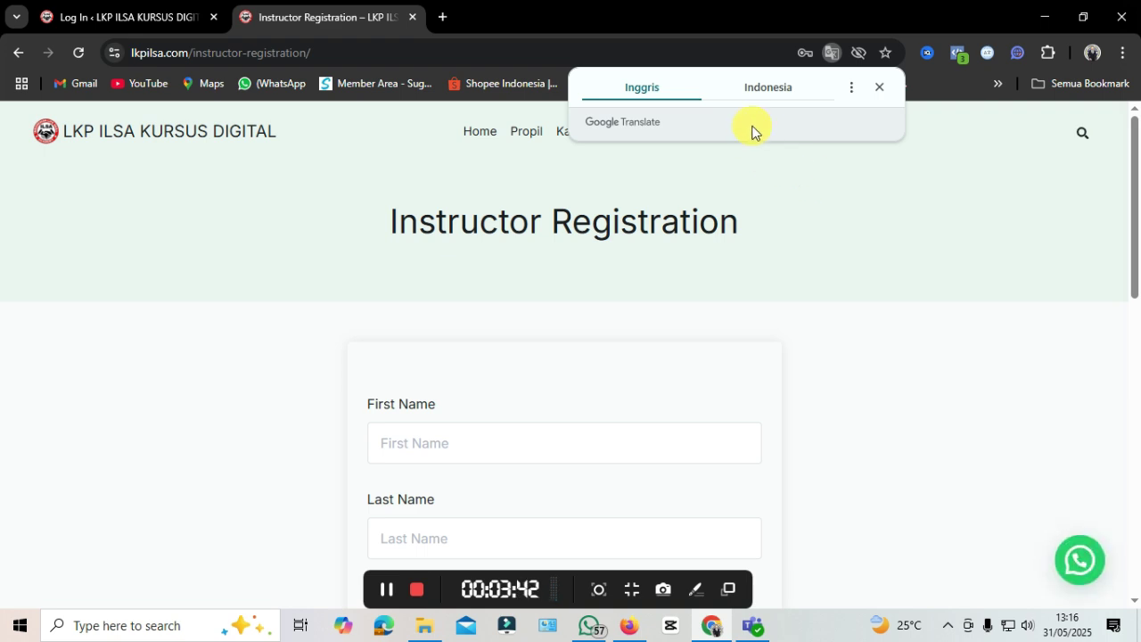
- Translate the registration form into Indonesian and scroll through its Nama depan, E-mail and Kata sandi fields
left_click(770, 89)
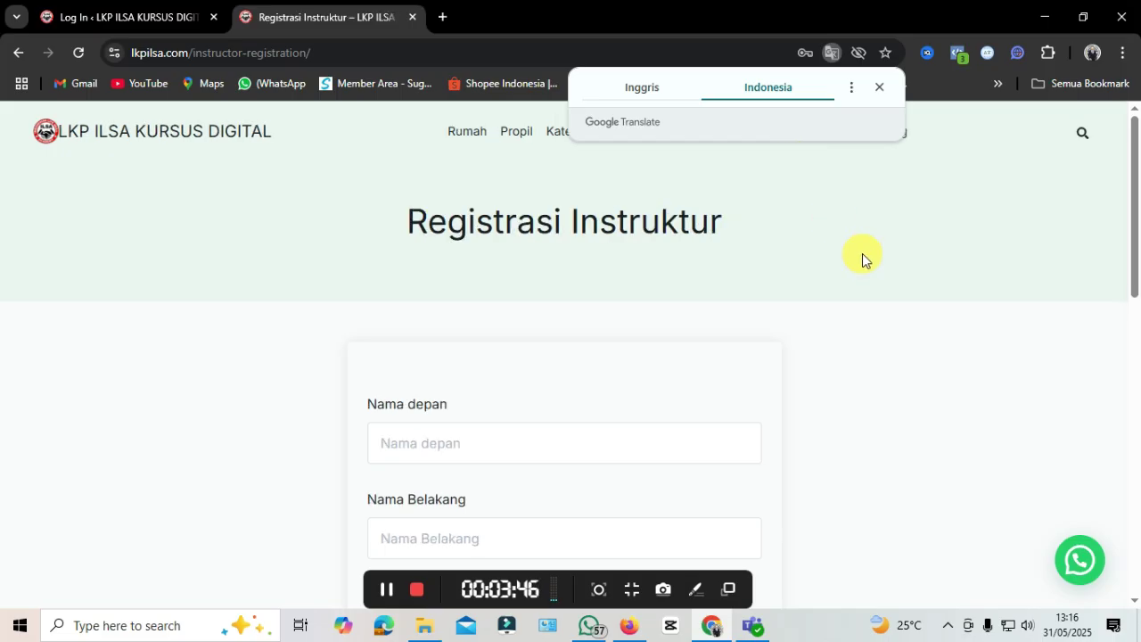
scroll(862, 256, "down", 2)
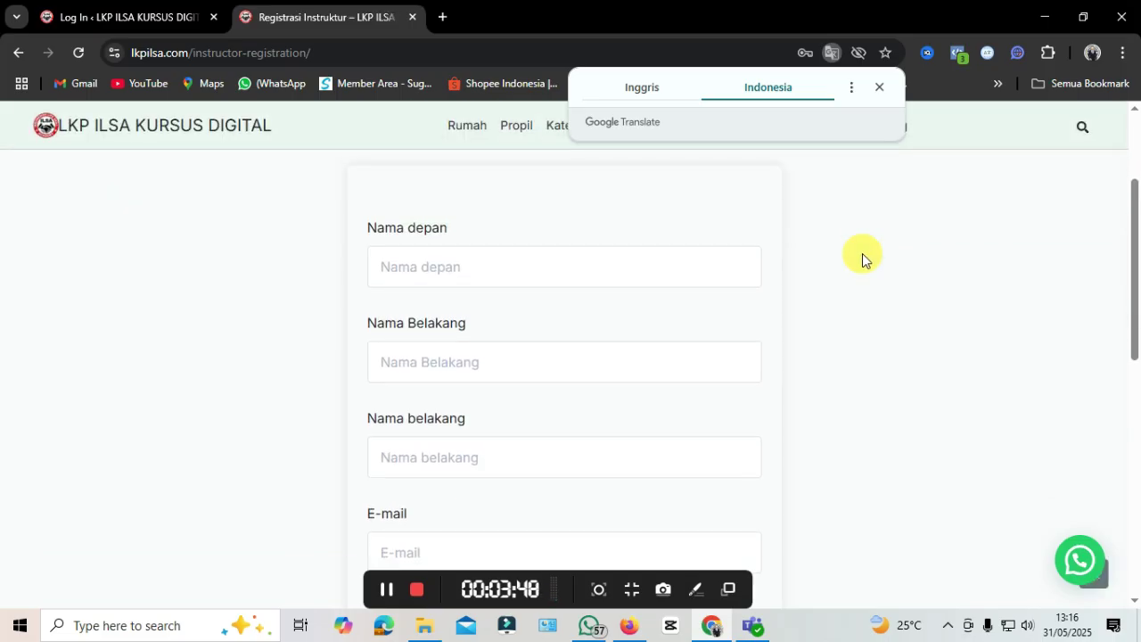
scroll(861, 256, "up", 1)
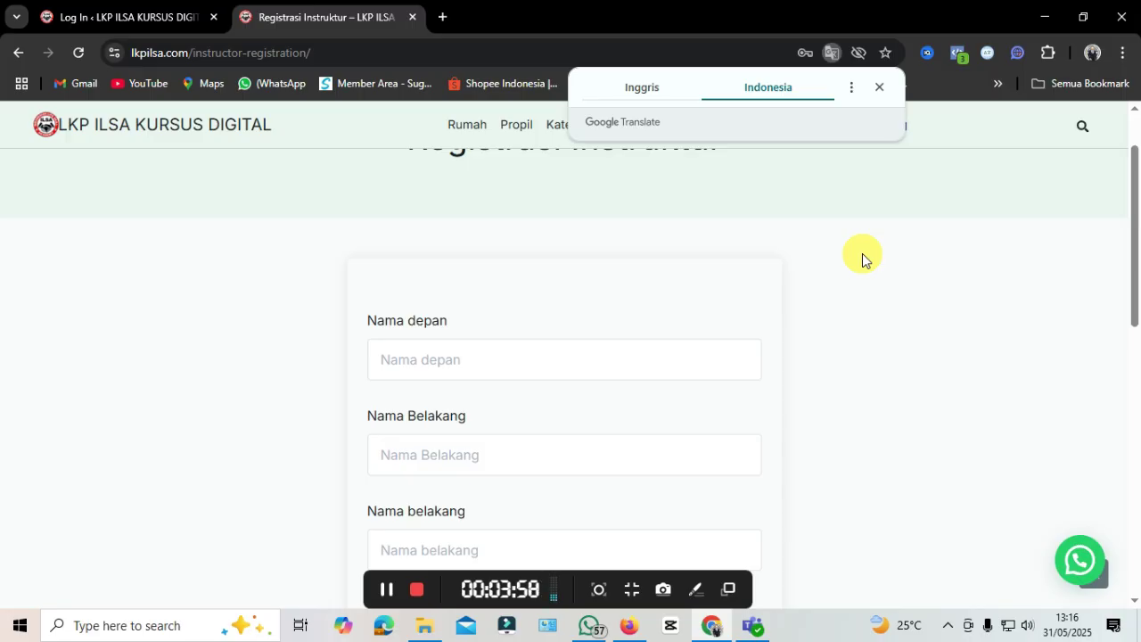
scroll(862, 259, "down", 2)
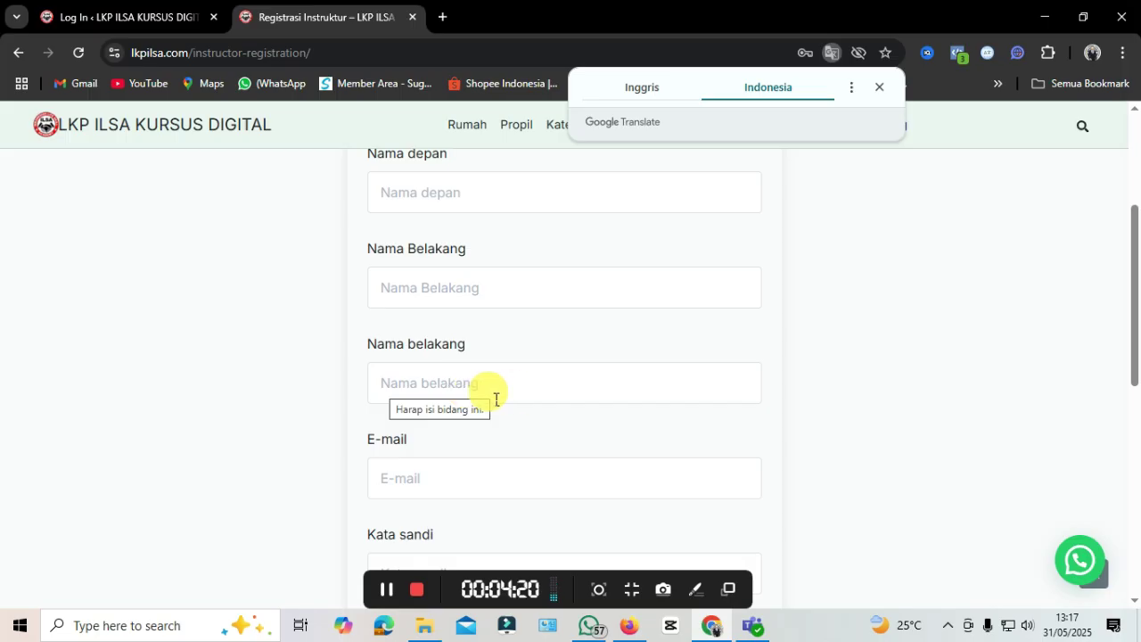
- Dismiss the Google Translate bubble and scroll back up to the Registrasi Instruktur heading
scroll(518, 393, "down", 2)
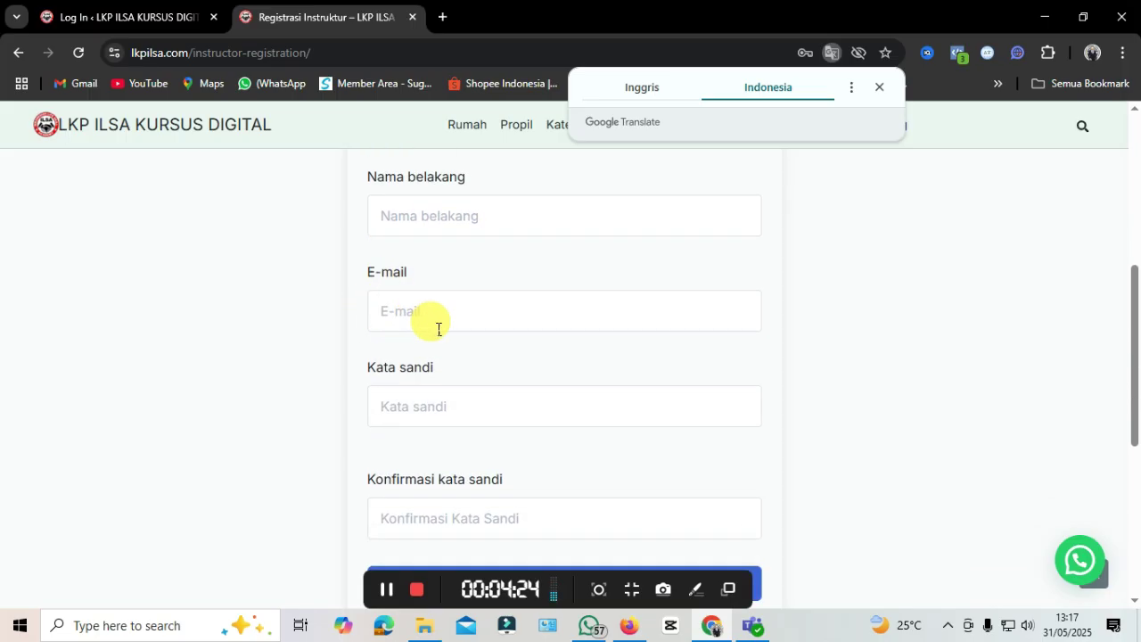
scroll(439, 414, "down", 1)
scroll(439, 417, "down", 1)
scroll(410, 365, "up", 1)
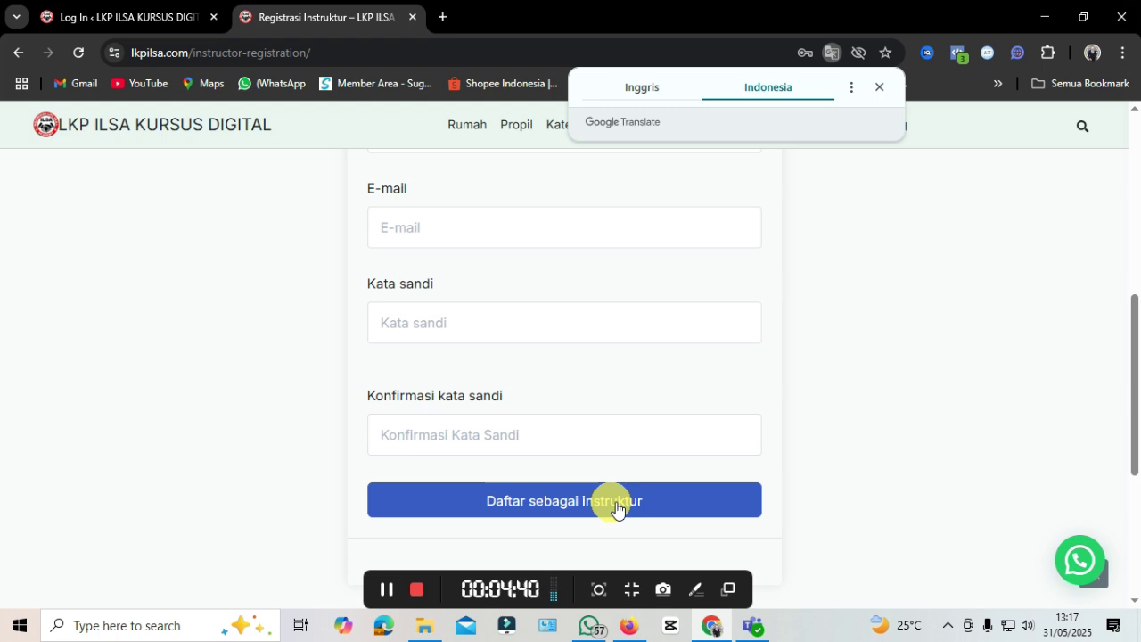
scroll(617, 508, "up", 1)
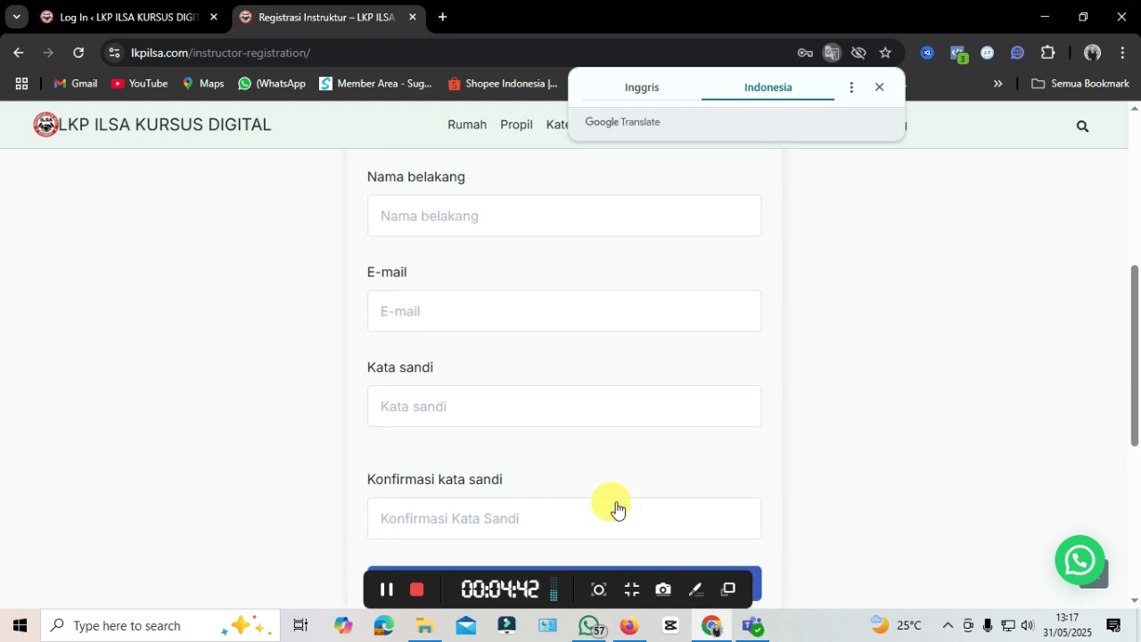
scroll(617, 508, "down", 2)
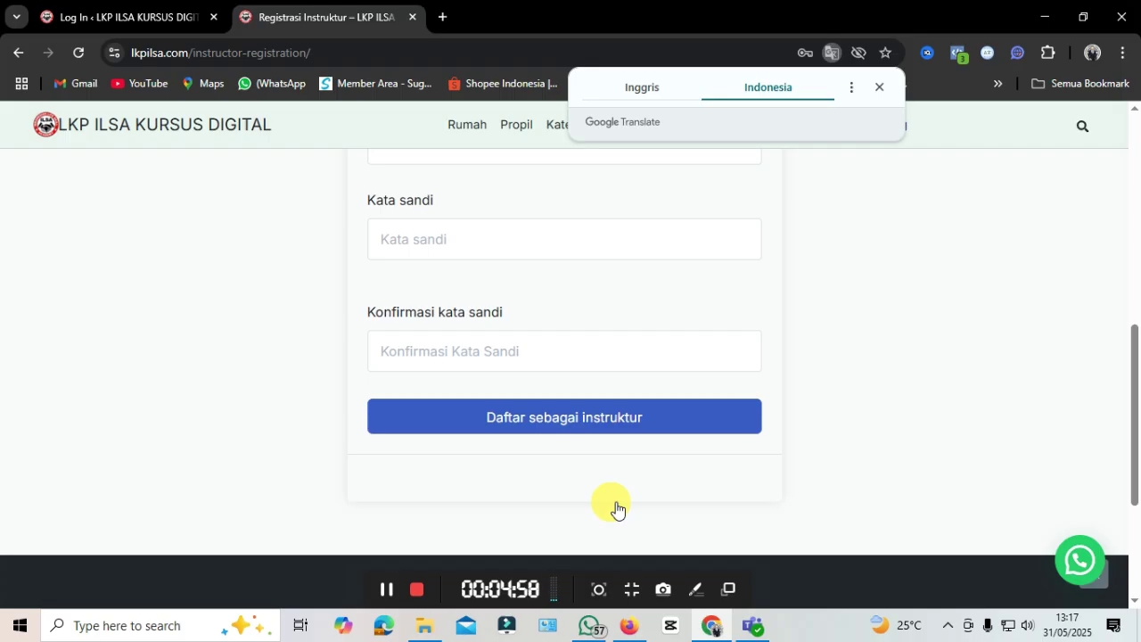
left_click(846, 262)
scroll(838, 306, "up", 2)
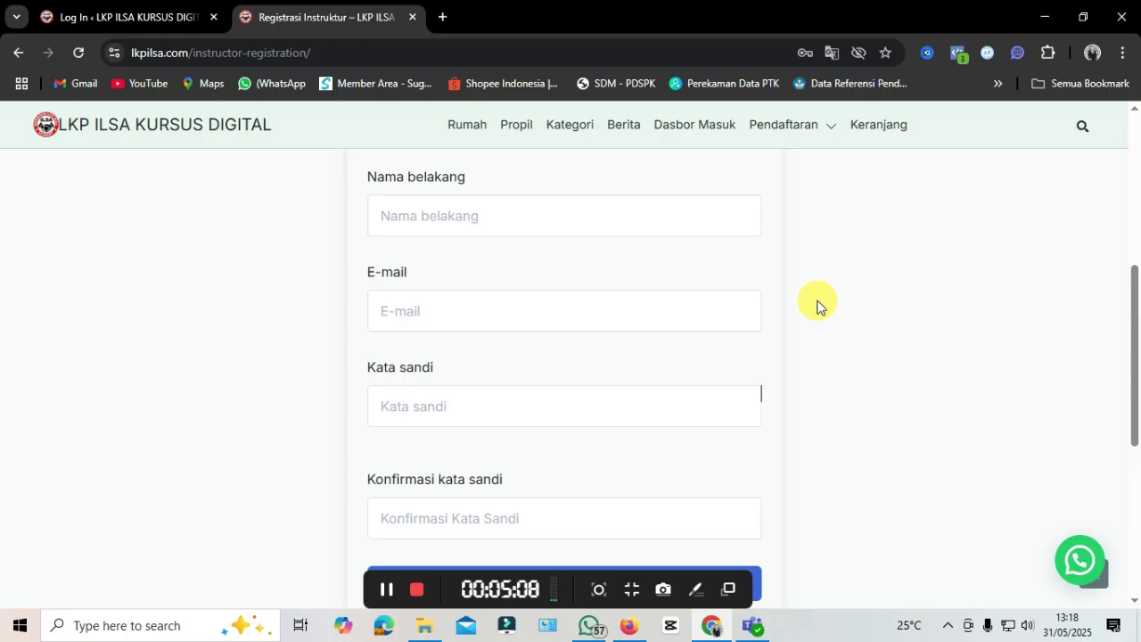
scroll(798, 267, "up", 1)
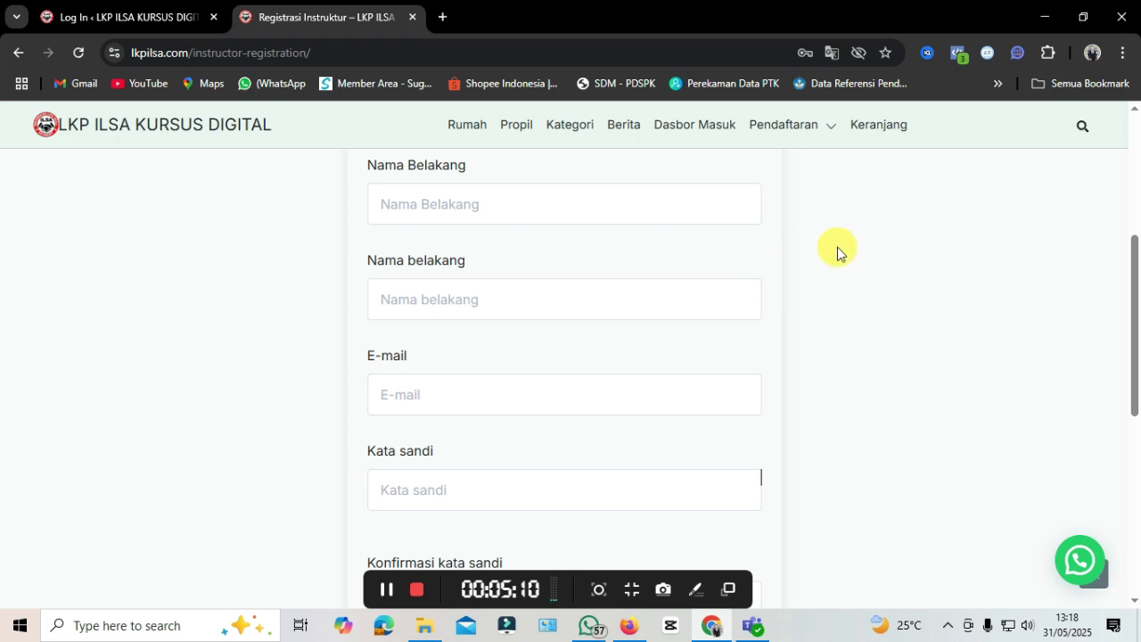
scroll(838, 252, "up", 3)
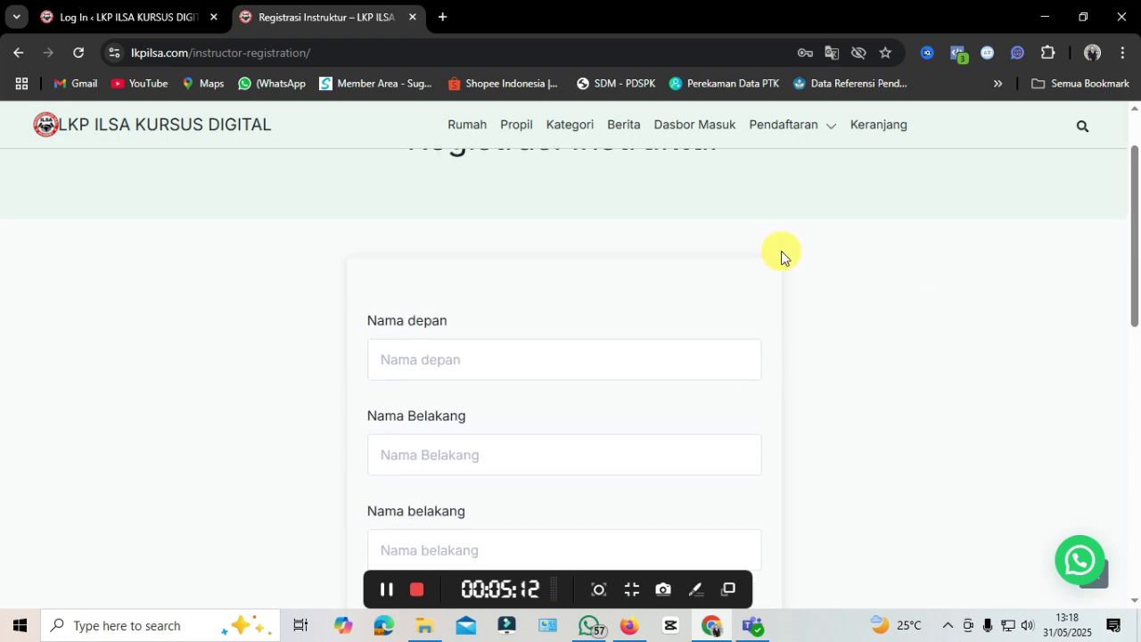
scroll(912, 258, "up", 1)
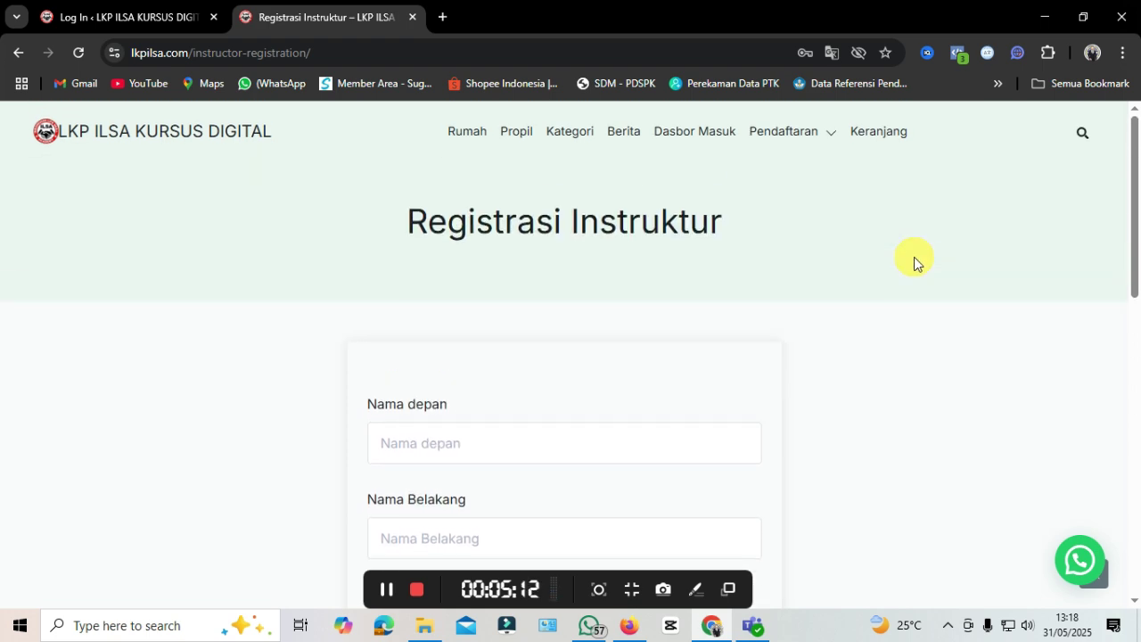
- Translate the page into English (Inggris), open Login Dashboard, then bring Firefox to the front
left_click(830, 53)
left_click(652, 86)
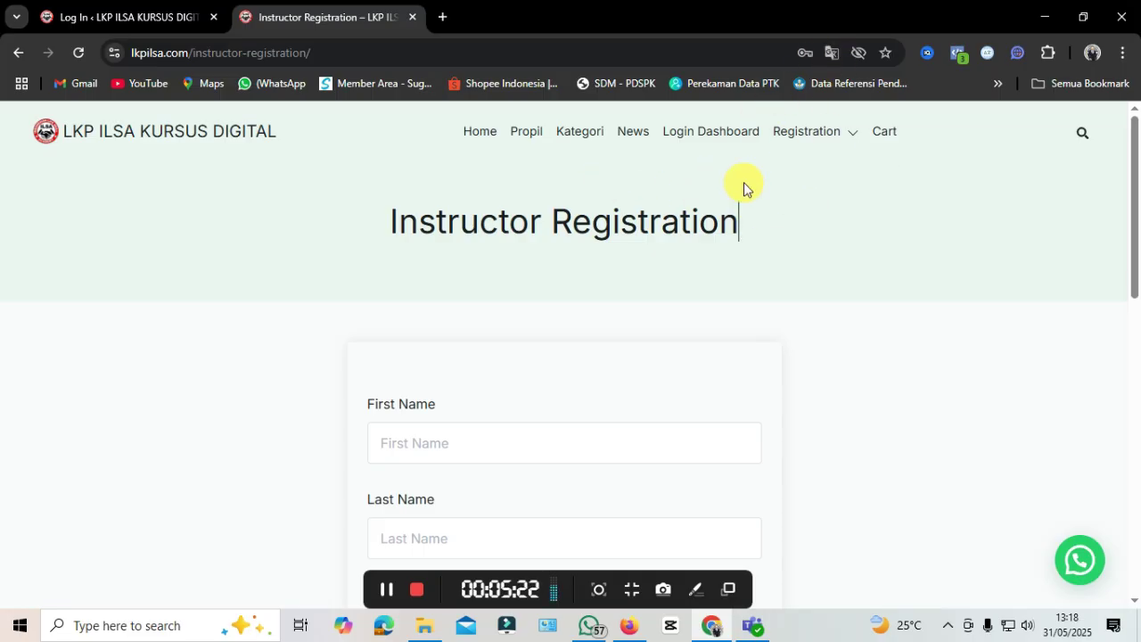
left_click(729, 139)
left_click(729, 139)
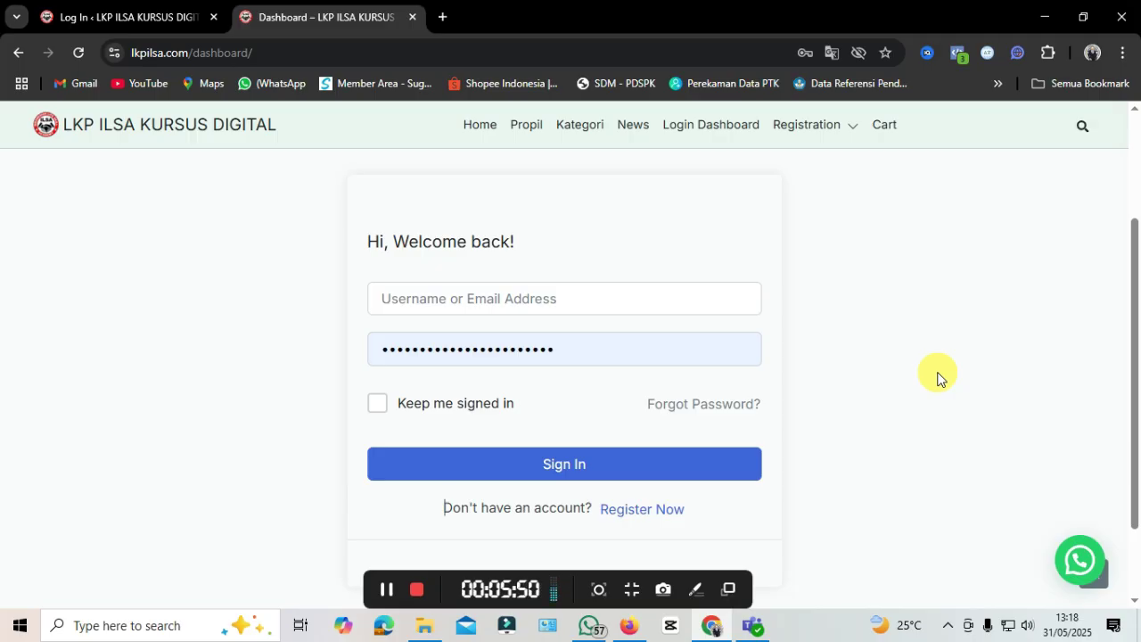
left_click(628, 627)
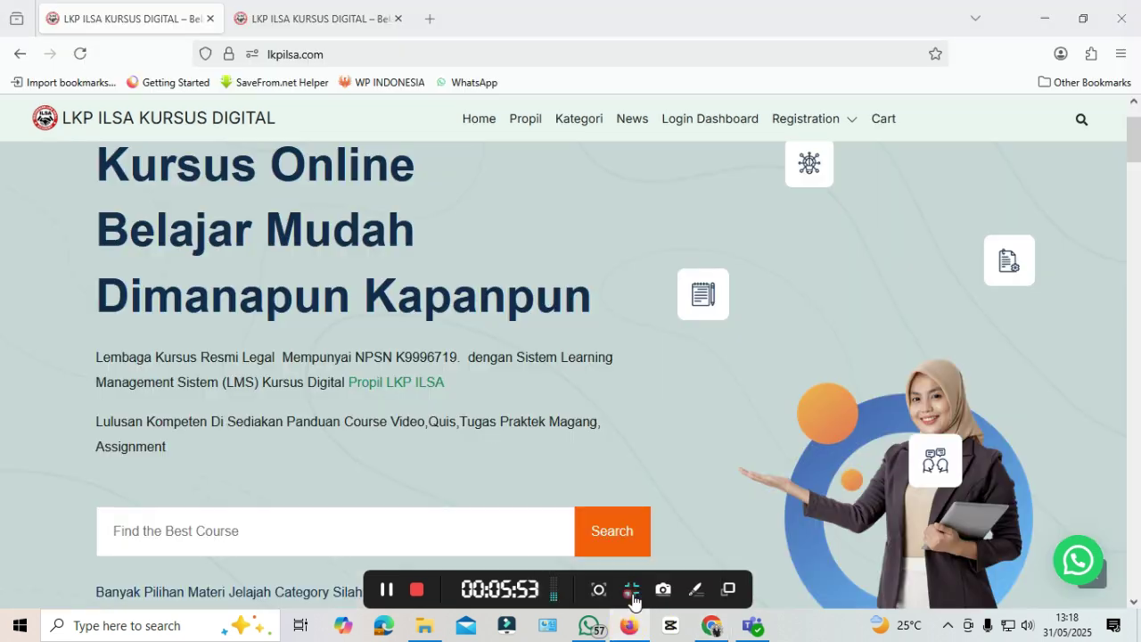
- Open the dashboard login and fill Username with the instructor's e-mail using saved-login autofill
left_click(711, 123)
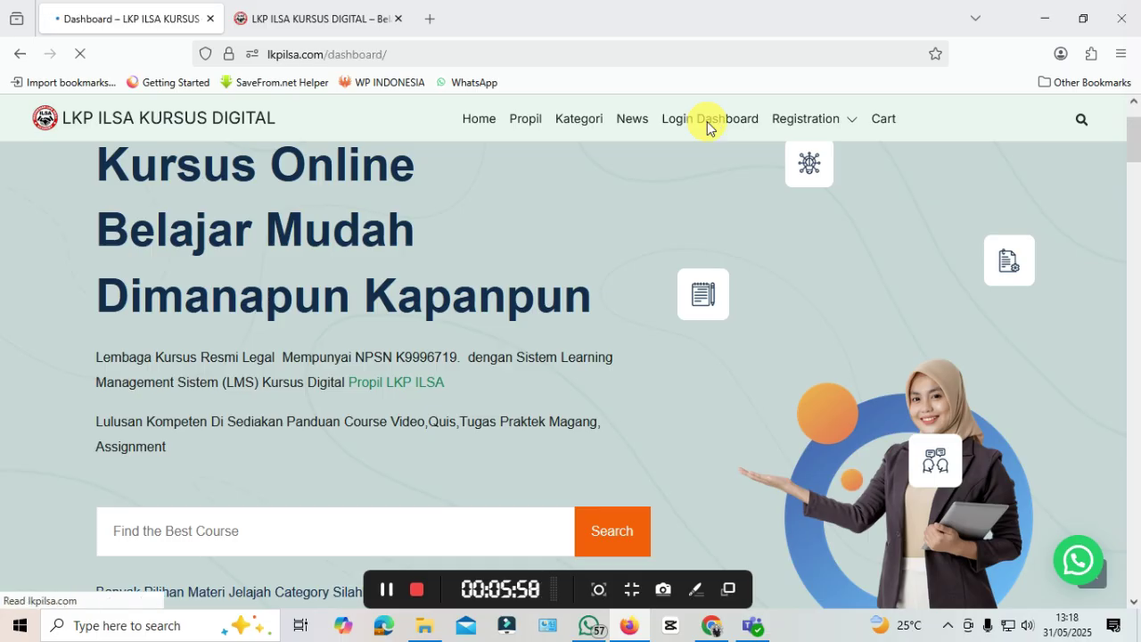
scroll(746, 255, "down", 3)
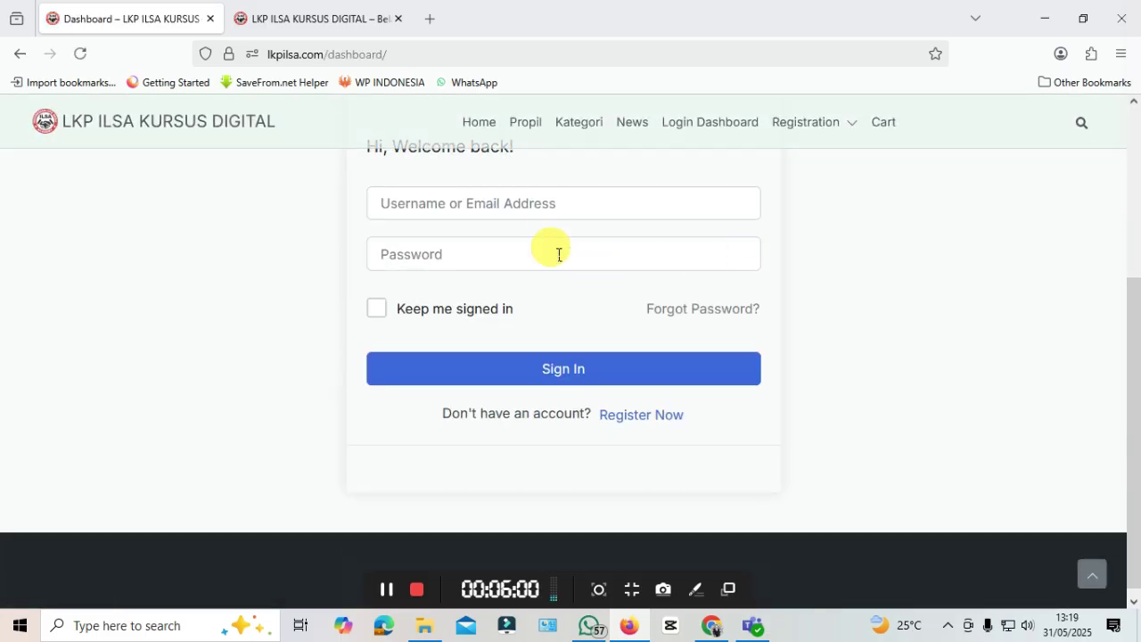
left_click(550, 206)
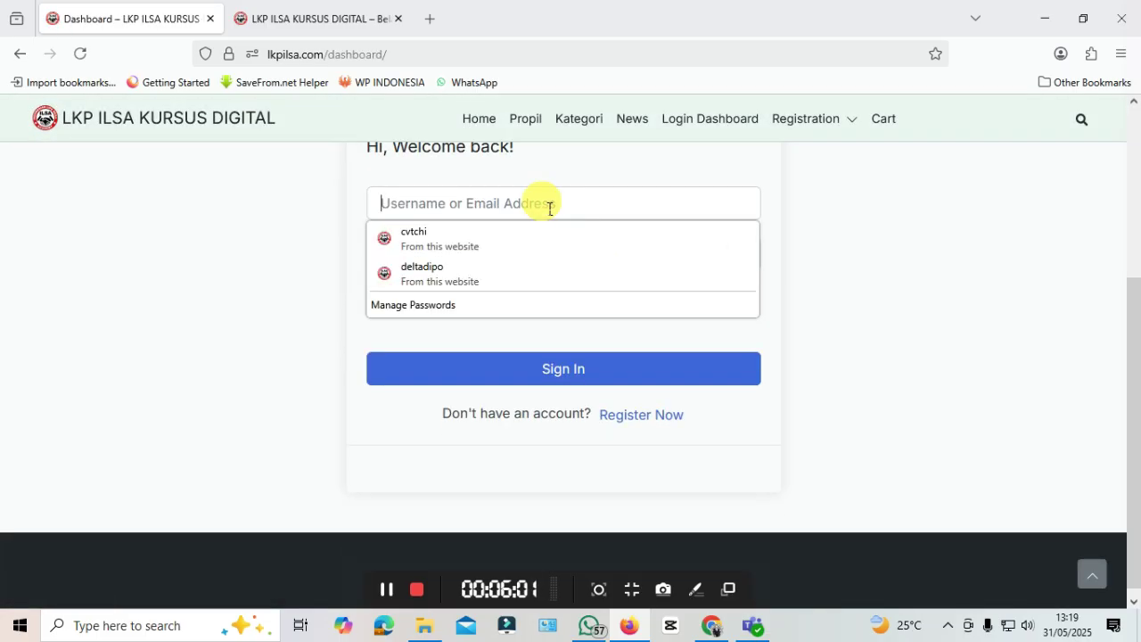
left_click(522, 277)
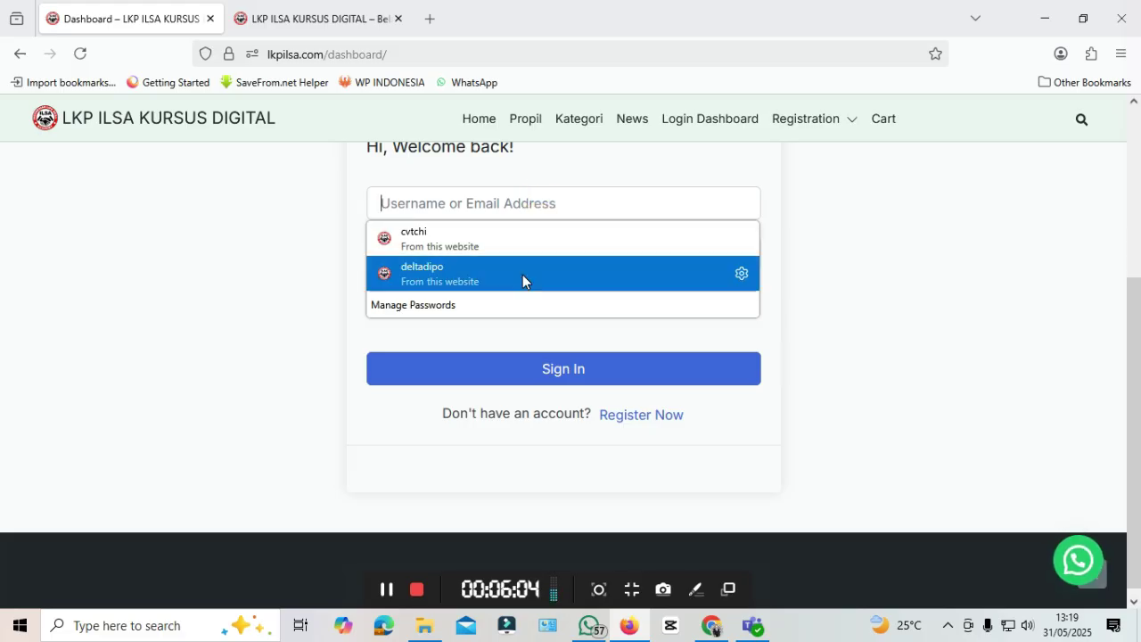
left_click(550, 211)
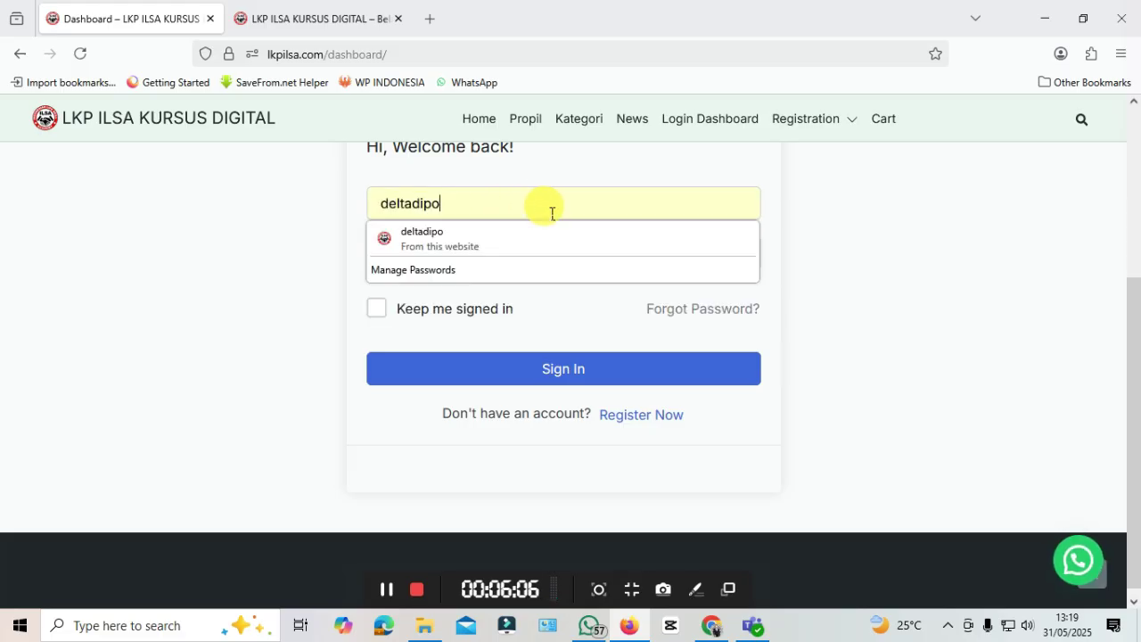
left_click(556, 200)
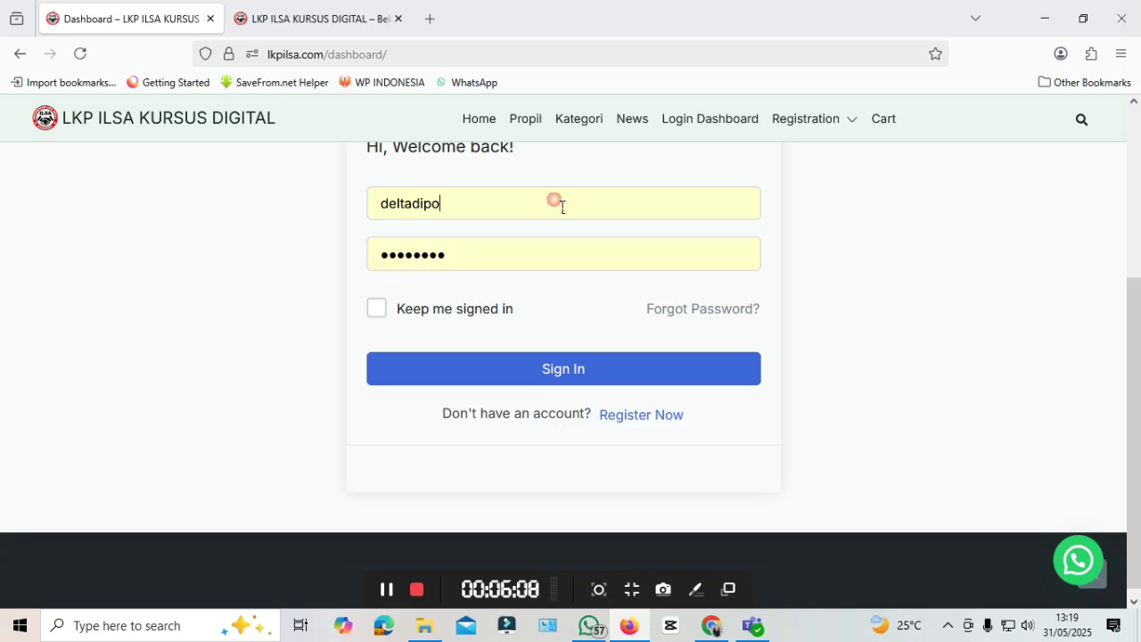
key("BackSpace")
key("BackSpace")
key("BackSpace")
key("BackSpace")
key("BackSpace")
key("BackSpace")
key("BackSpace")
key("BackSpace")
key("BackSpace")
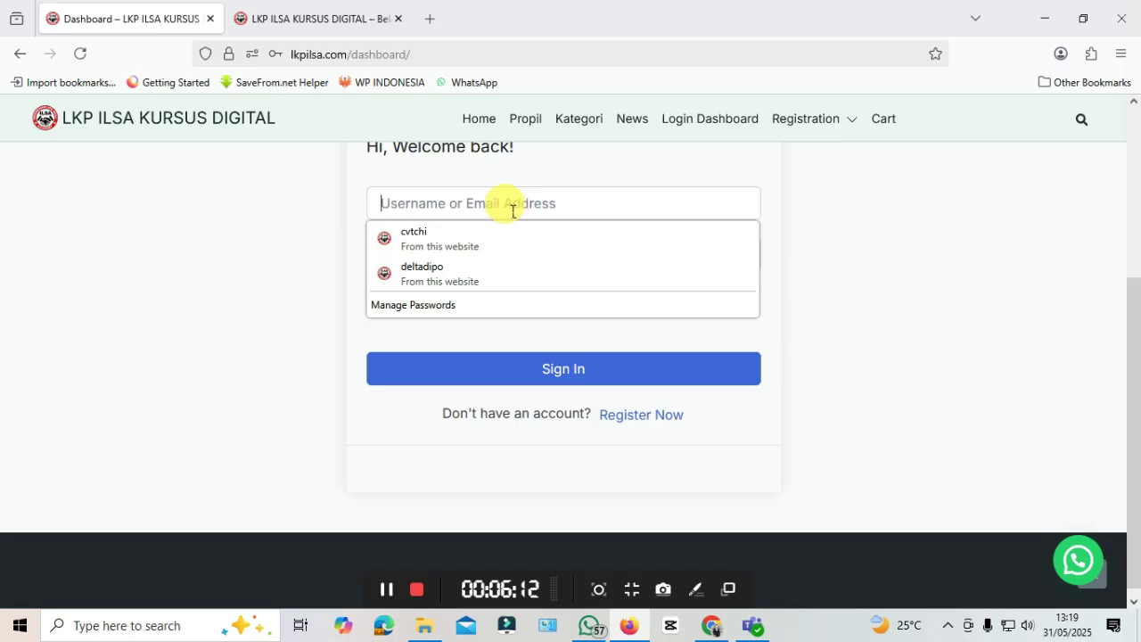
left_click(510, 242)
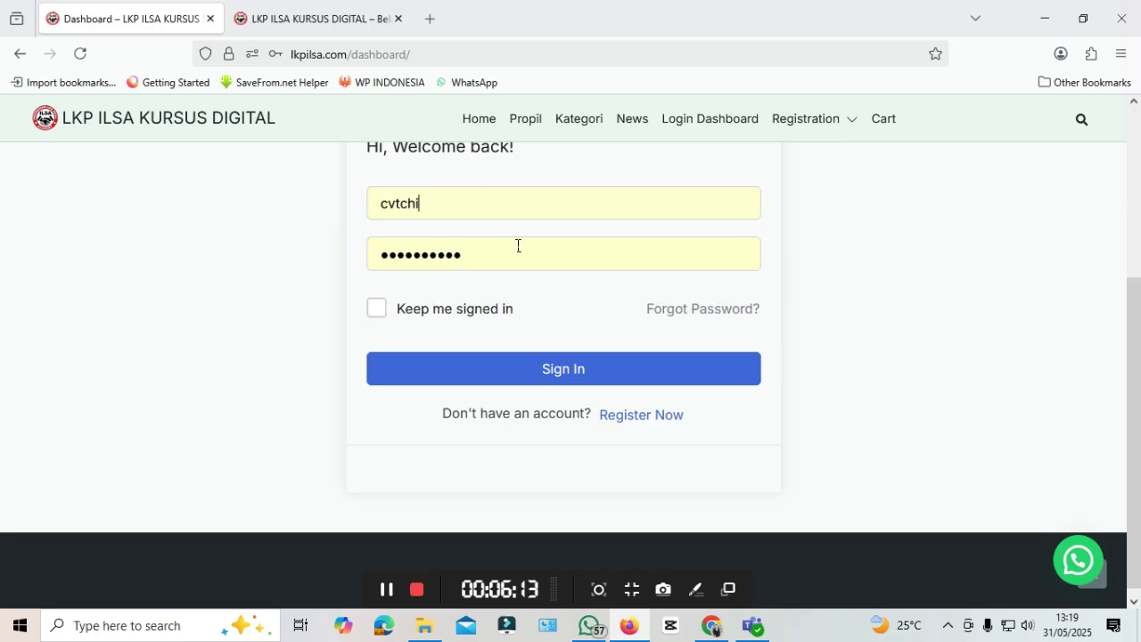
left_click(445, 214)
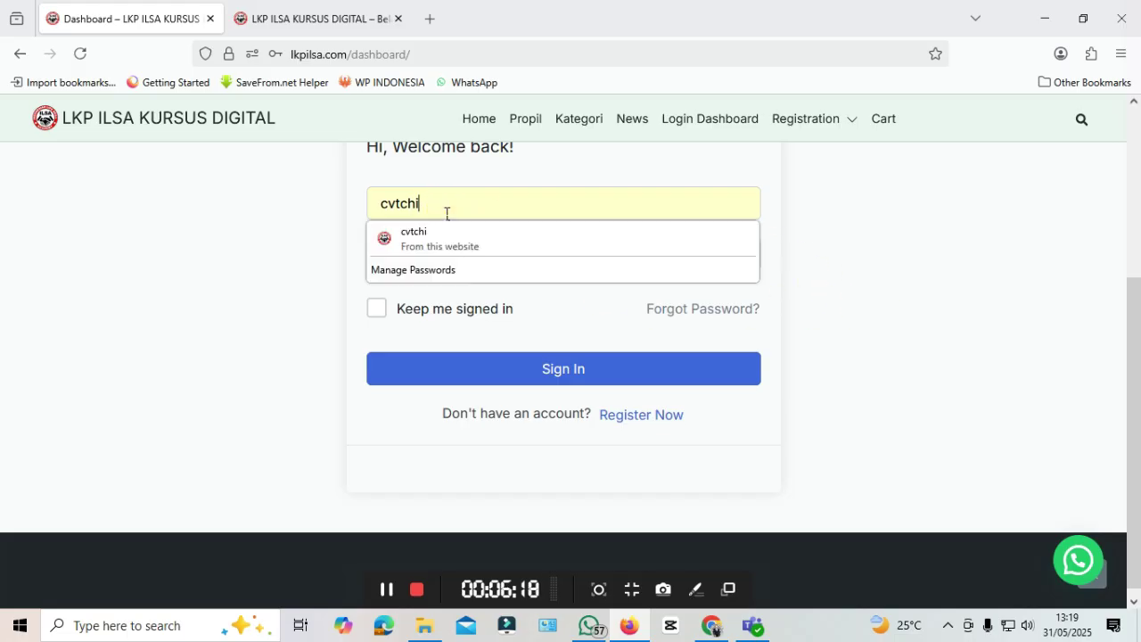
key("BackSpace")
key("BackSpace")
key("BackSpace")
key("BackSpace")
key("BackSpace")
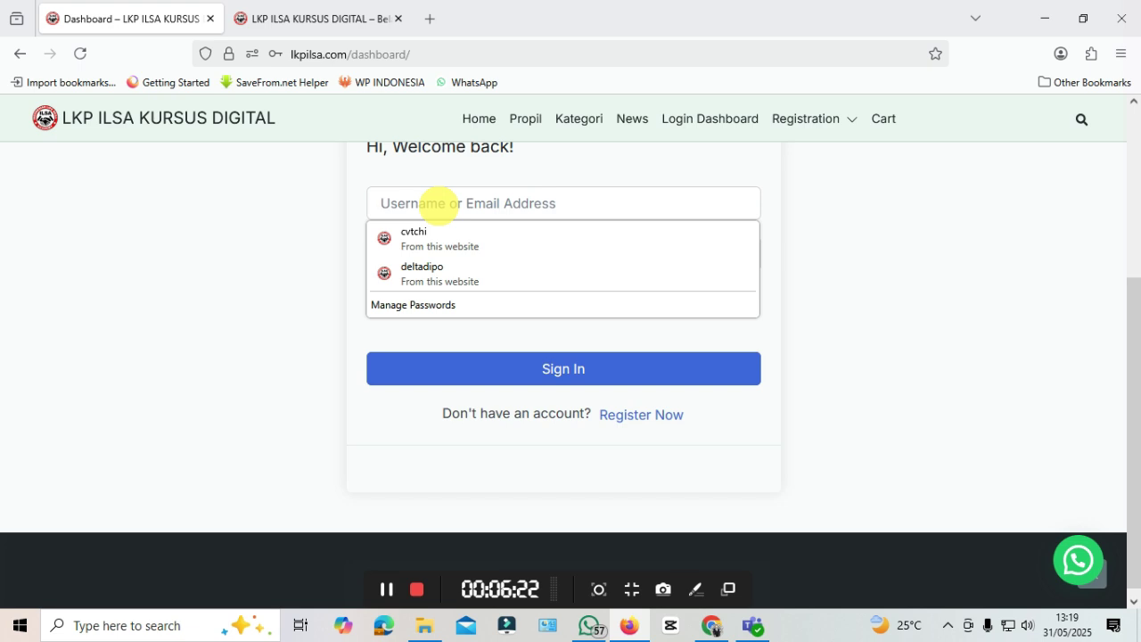
type("t")
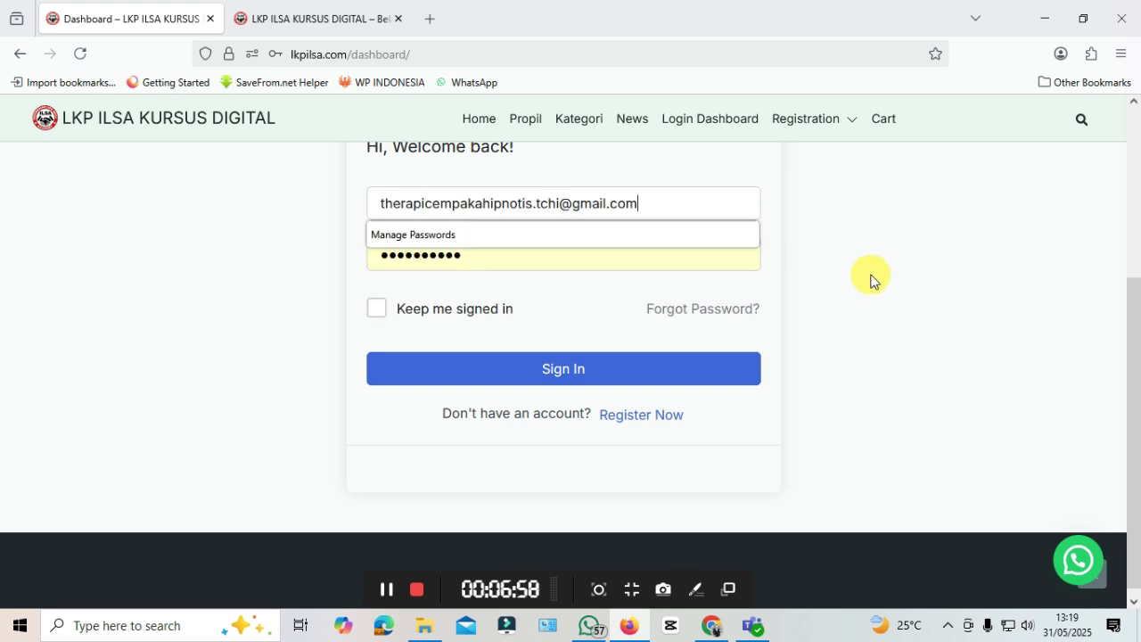
left_click(869, 278)
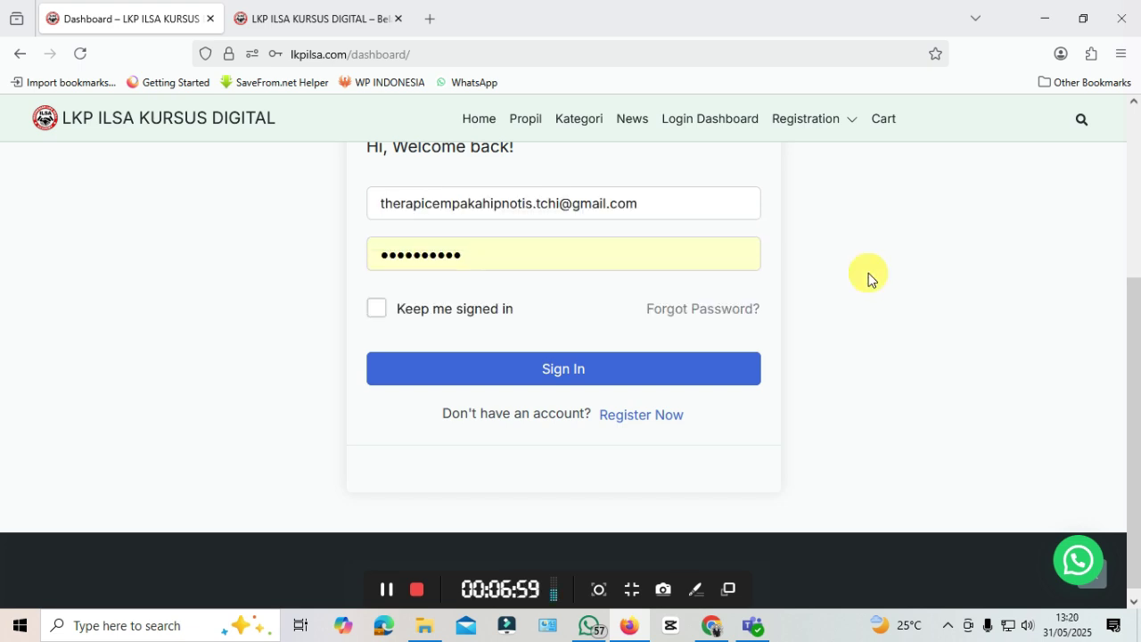
- Tick Keep me signed in and submit the login details
left_click(382, 312)
scroll(892, 364, "up", 2)
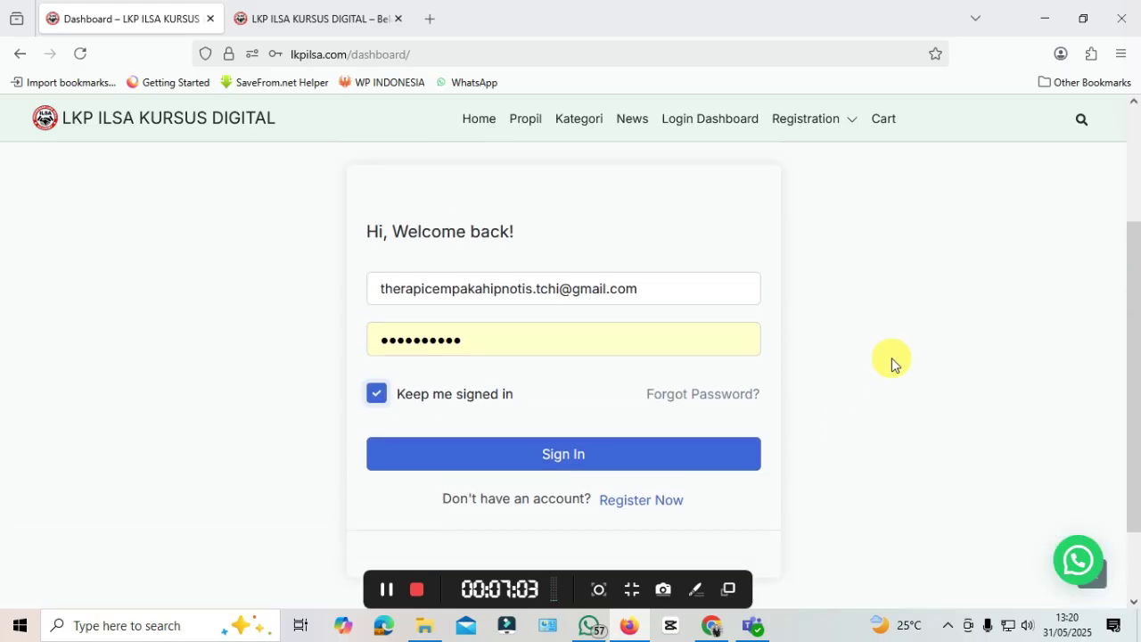
scroll(892, 364, "up", 1)
scroll(891, 364, "down", 2)
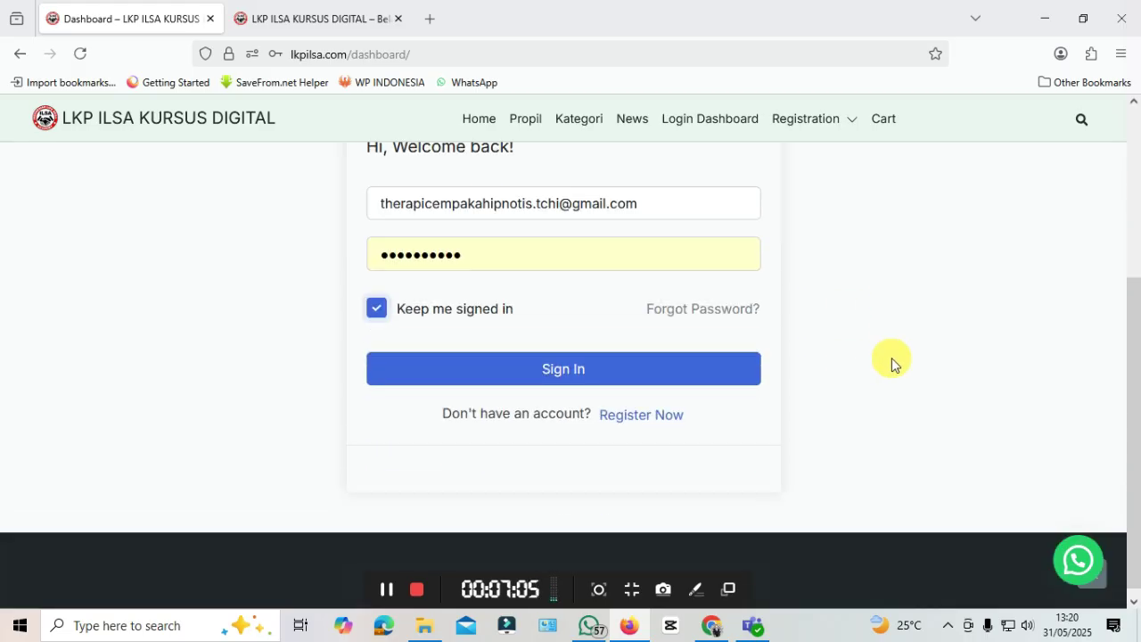
scroll(609, 349, "up", 1)
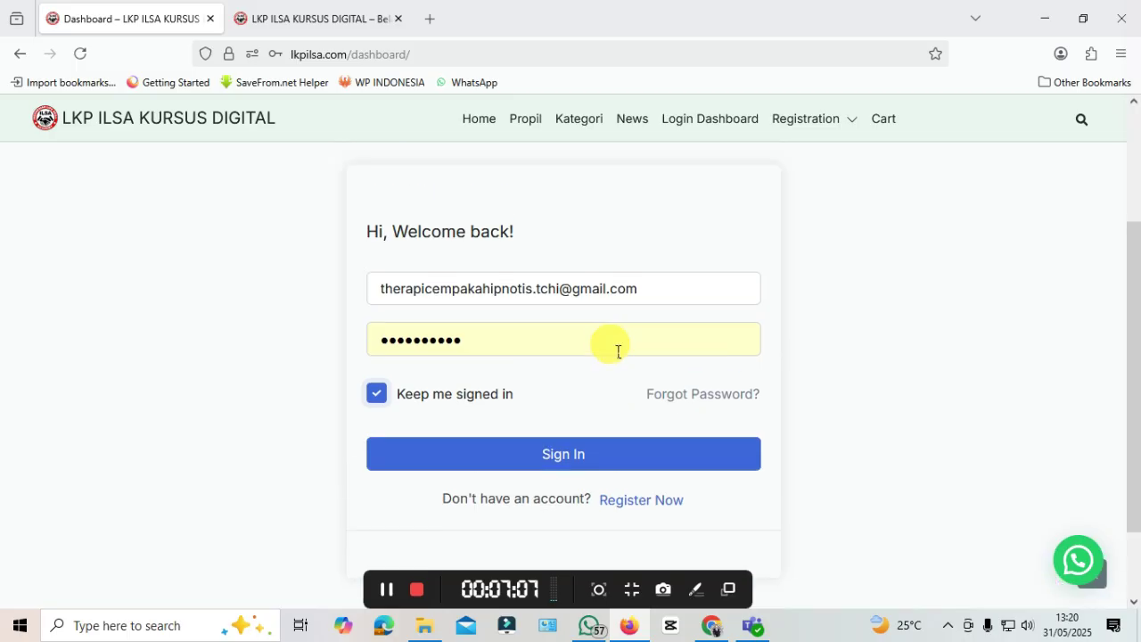
left_click(576, 456)
- Save the password in Firefox, then enter and submit the e-mailed OTP code
left_click(577, 457)
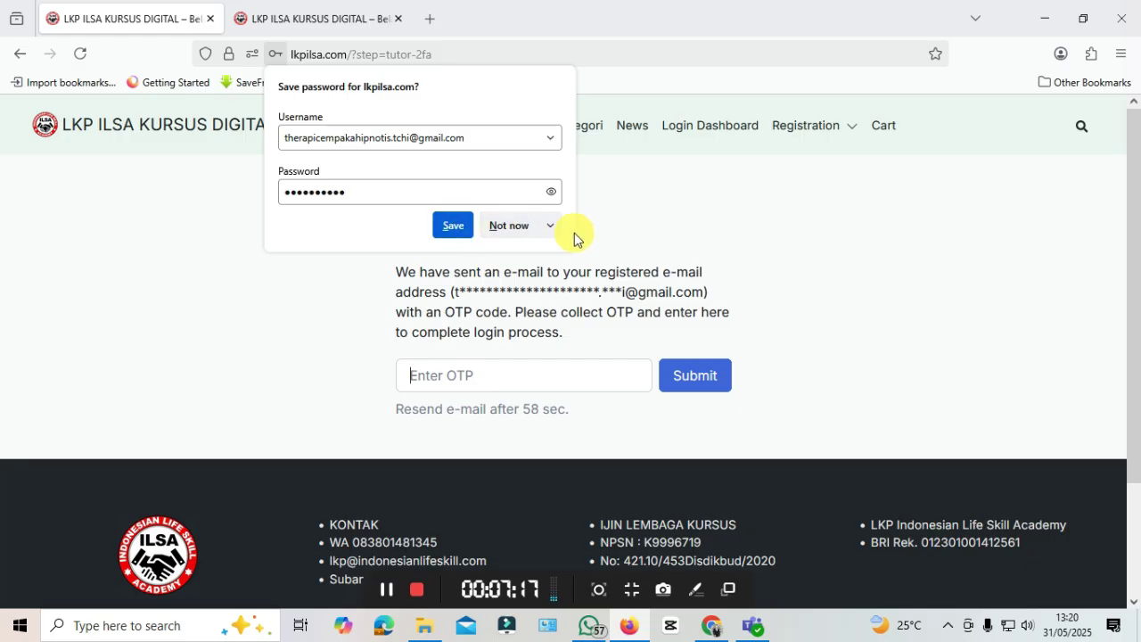
left_click(456, 233)
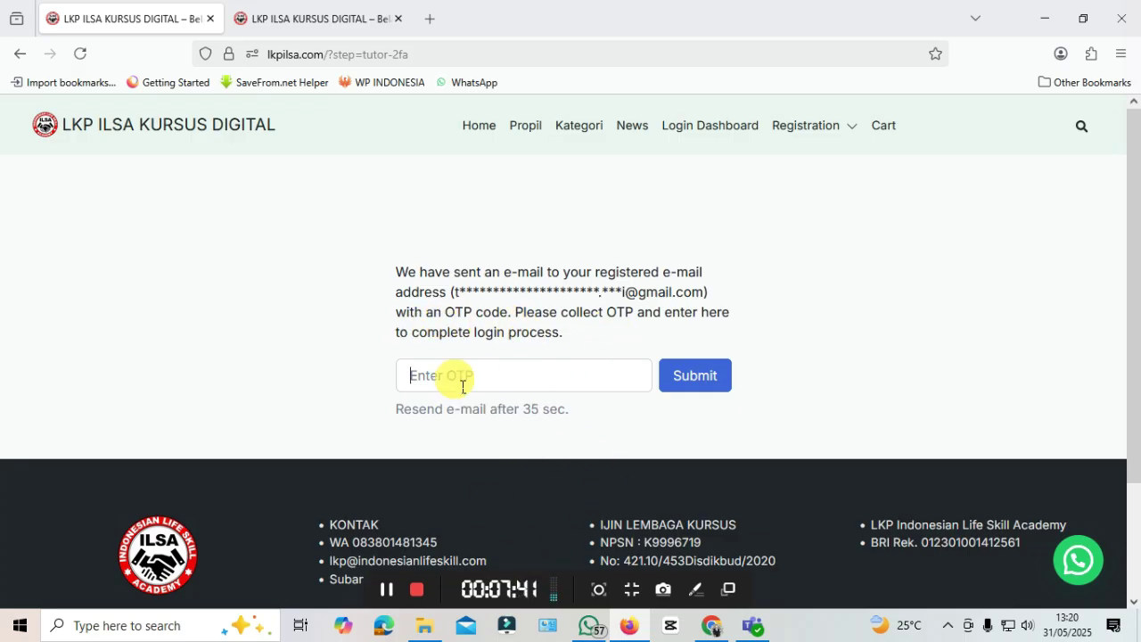
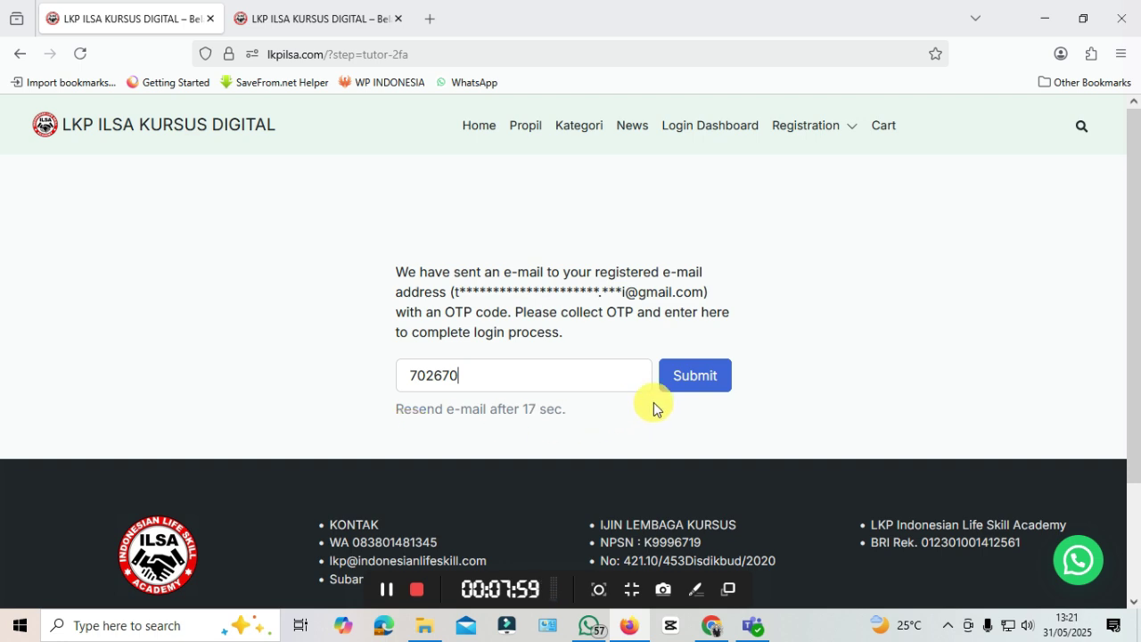
left_click(700, 377)
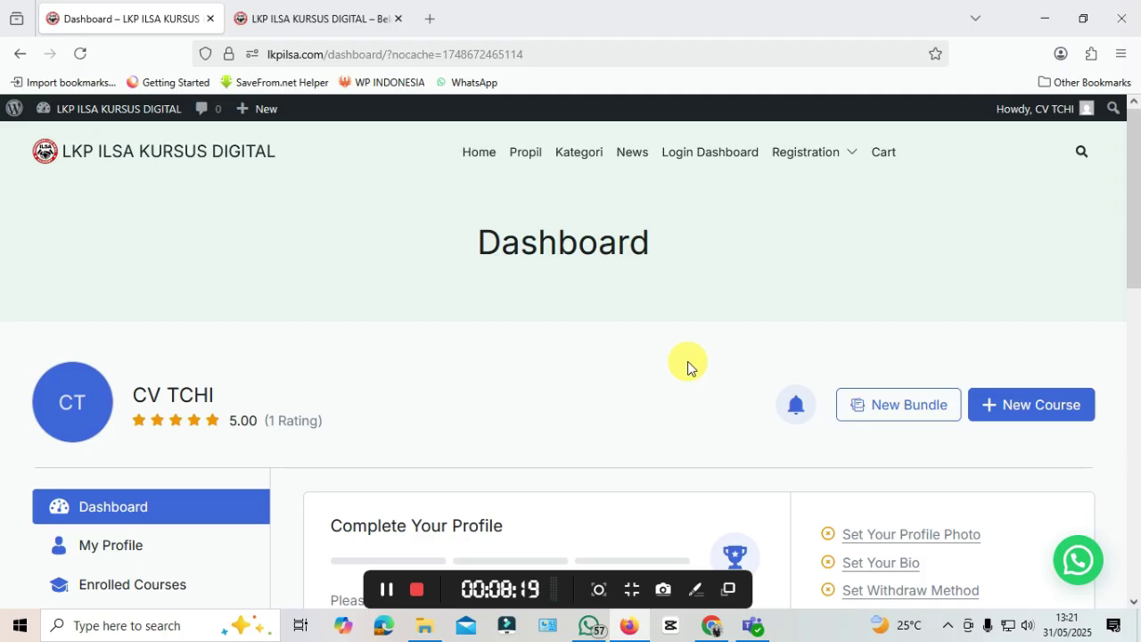
scroll(687, 361, "down", 2)
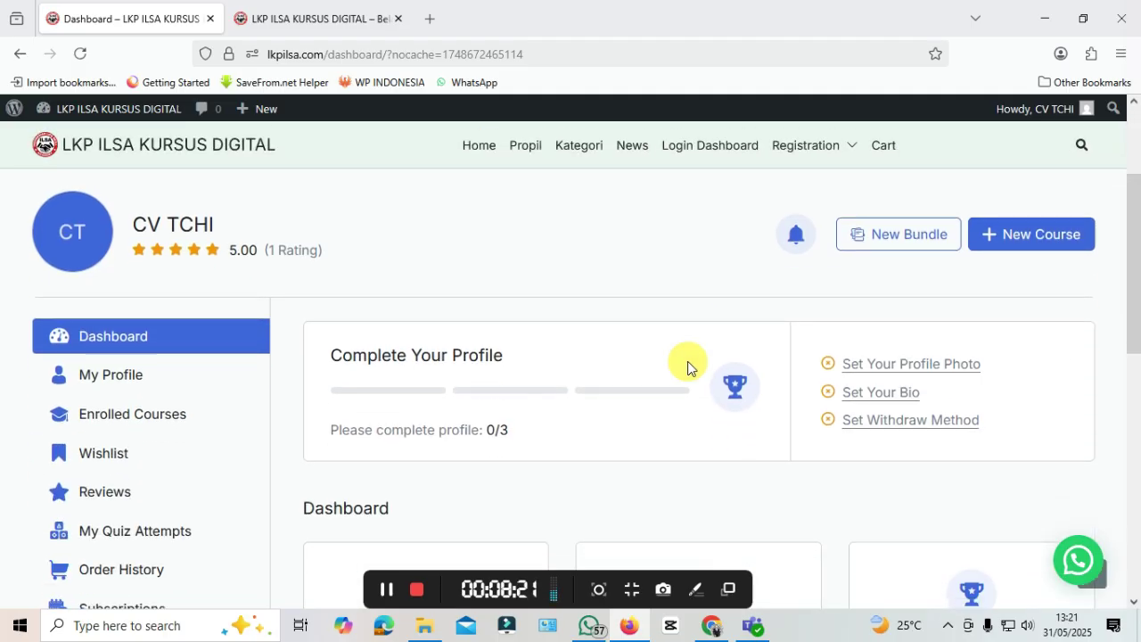
scroll(688, 361, "down", 2)
scroll(687, 361, "up", 1)
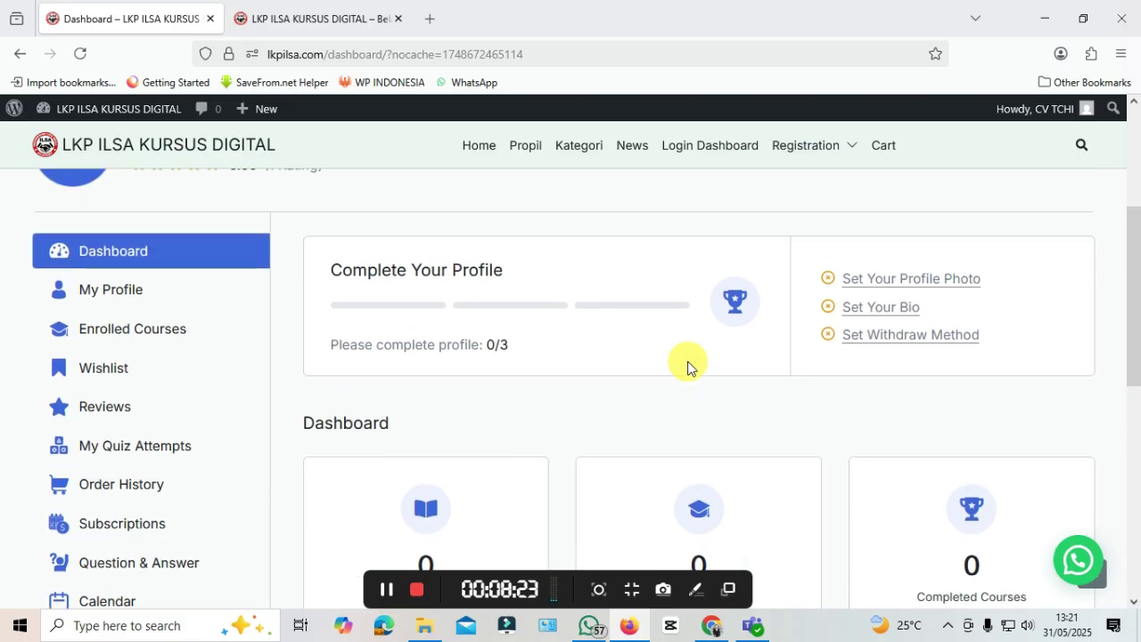
scroll(687, 361, "down", 3)
scroll(687, 361, "down", 2)
scroll(687, 361, "up", 5)
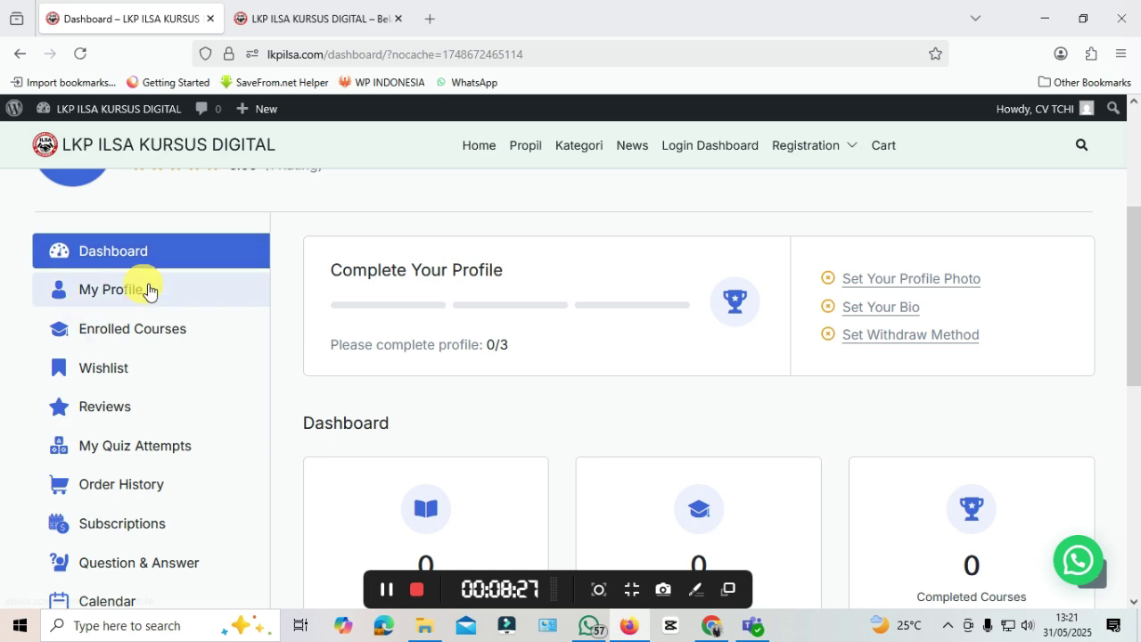
scroll(148, 291, "up", 1)
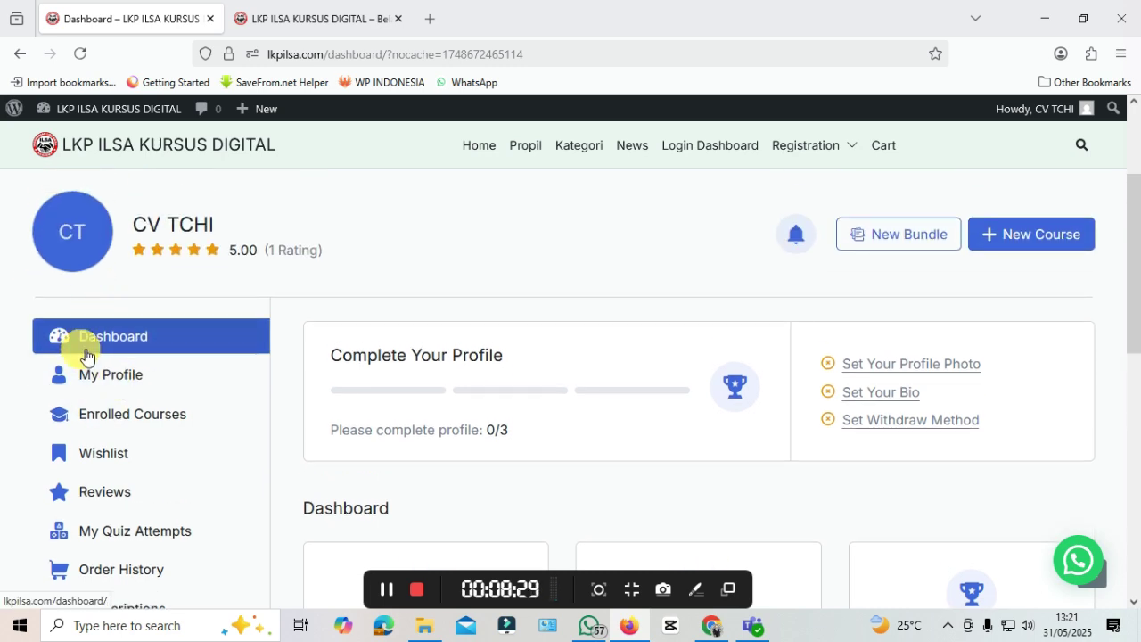
scroll(81, 375, "down", 1)
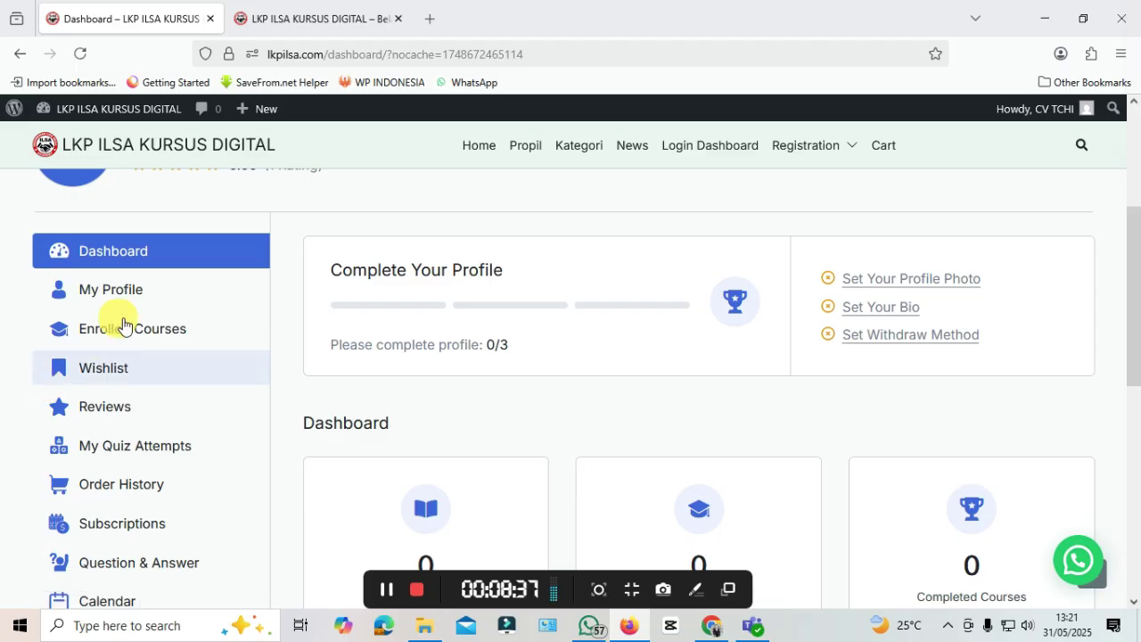
scroll(21, 237, "down", 3)
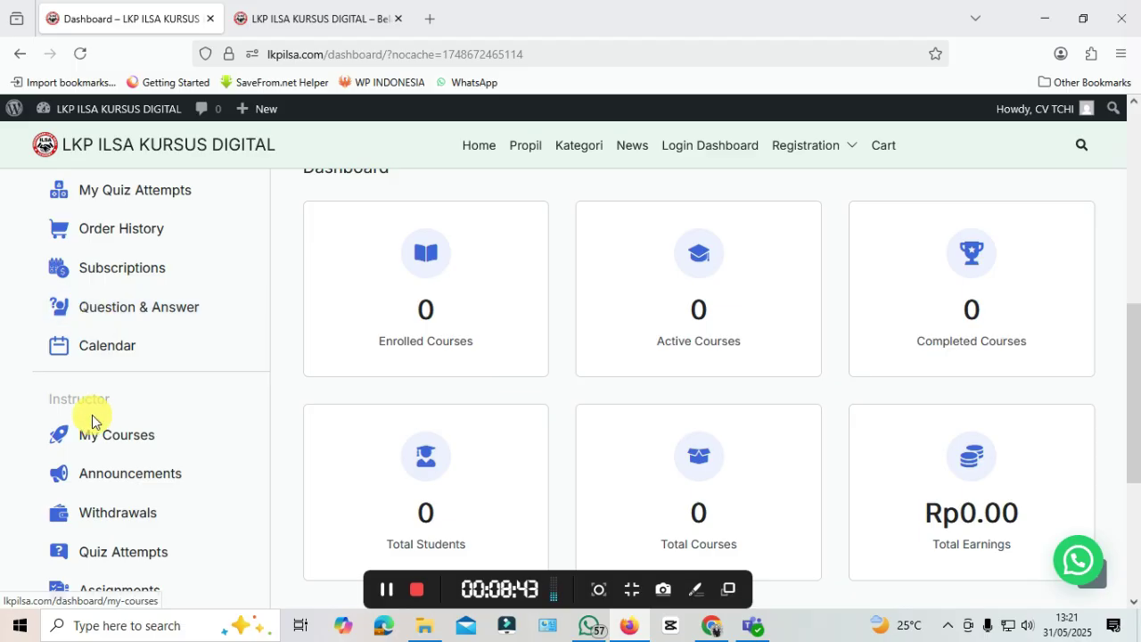
scroll(96, 306, "down", 2)
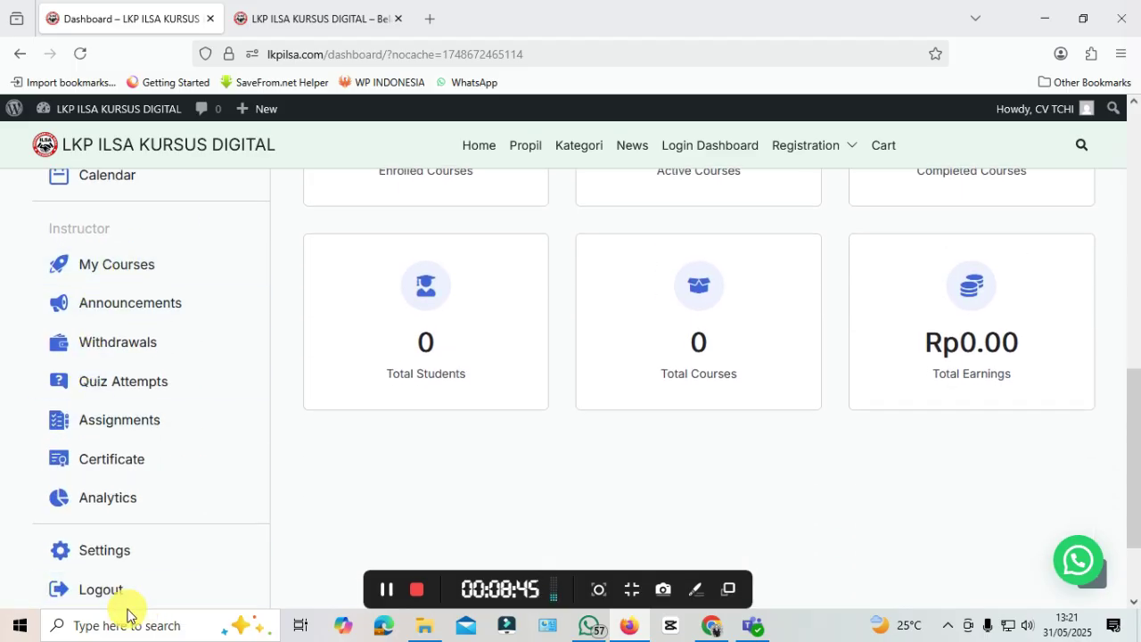
scroll(214, 544, "down", 2)
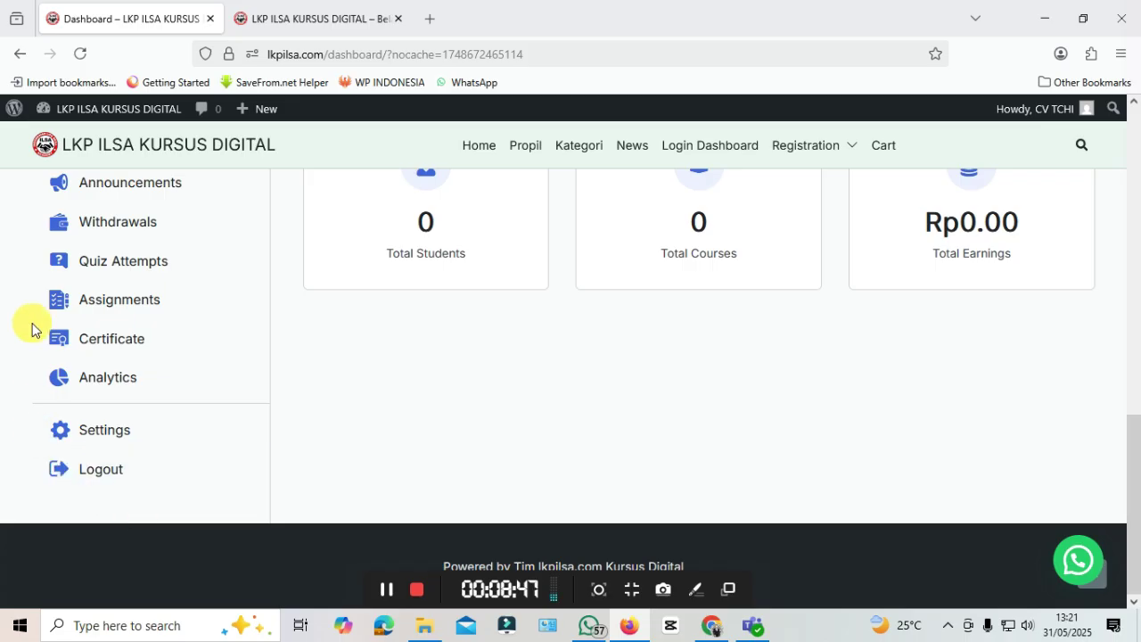
scroll(77, 250, "up", 1)
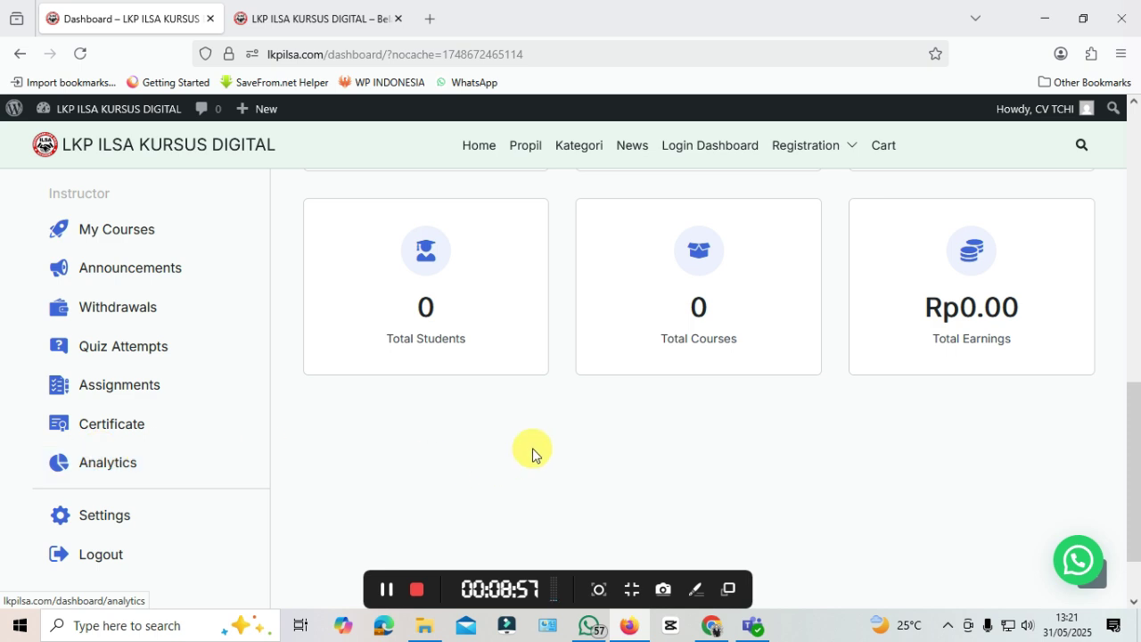
scroll(530, 451, "up", 8)
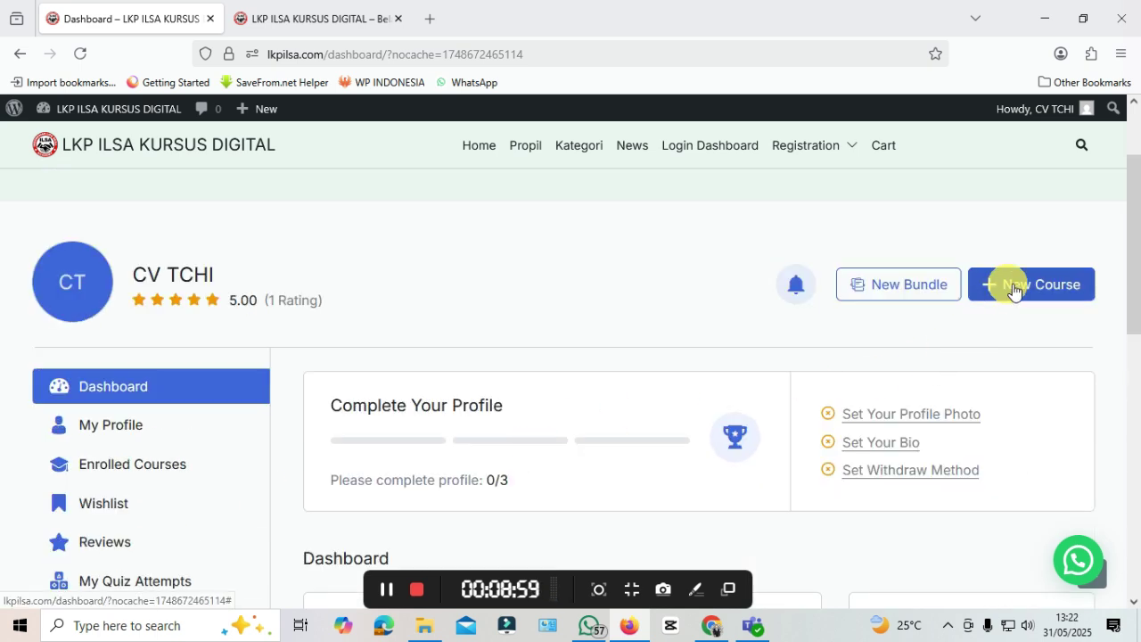
scroll(141, 519, "down", 3)
scroll(141, 519, "down", 3)
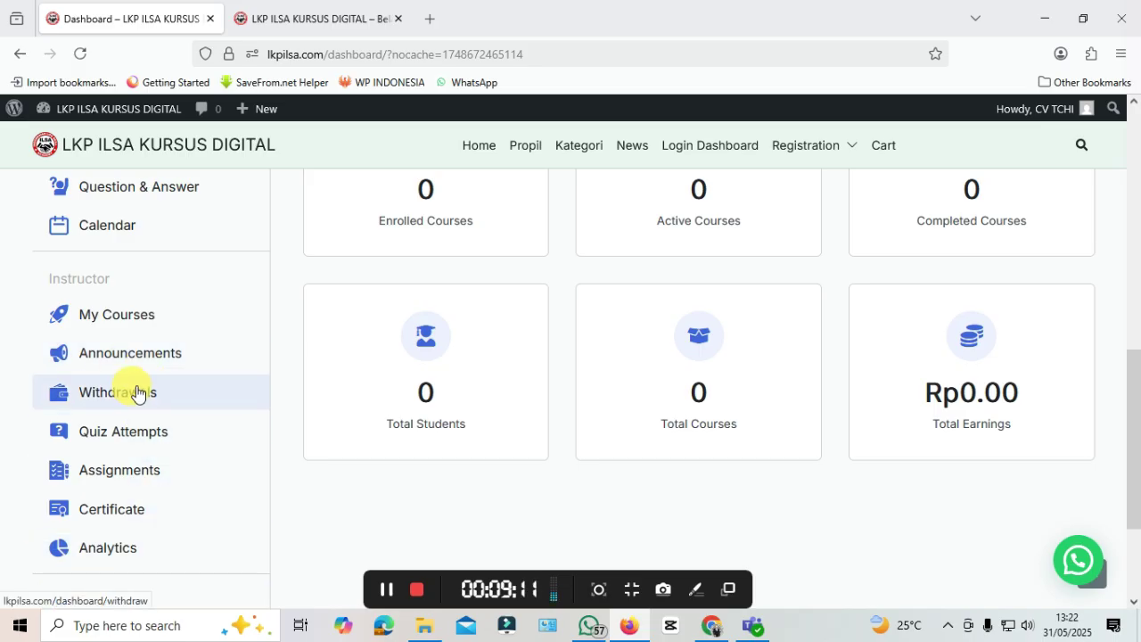
scroll(158, 460, "down", 2)
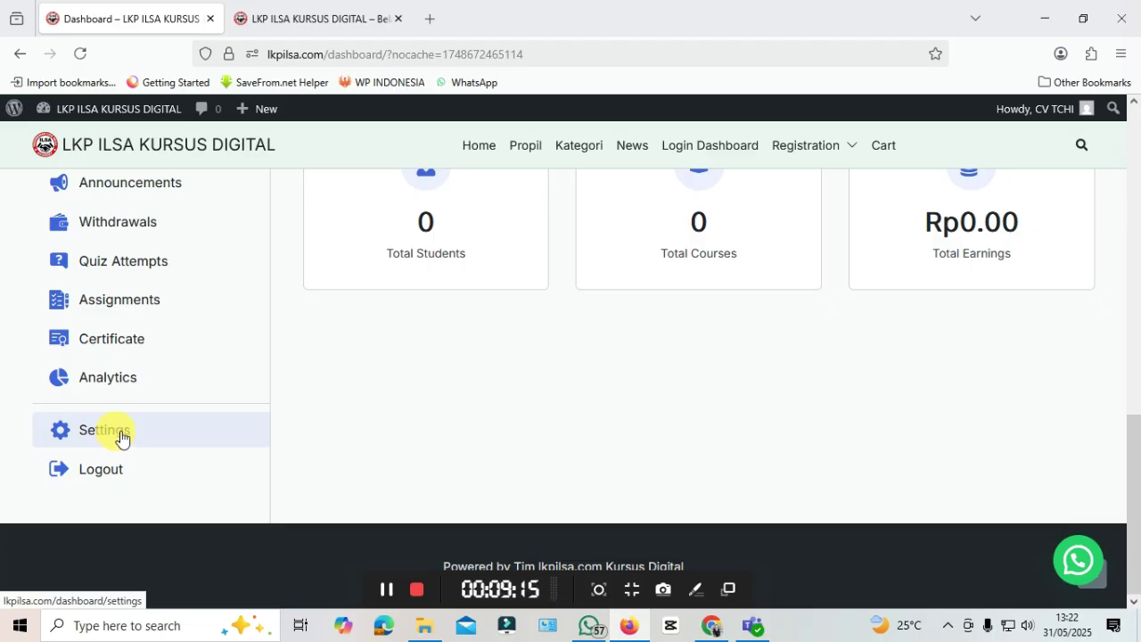
- Open Settings from the dashboard sidebar and review the Profile tab's photo sizes and name fields
left_click(128, 433)
left_click(128, 433)
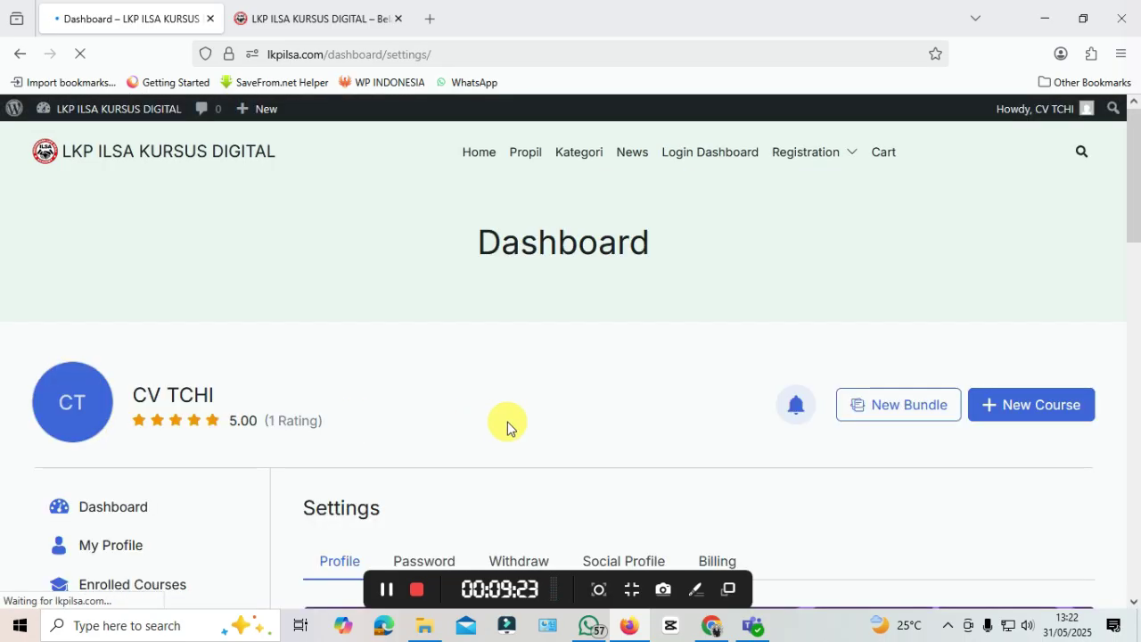
scroll(507, 425, "down", 5)
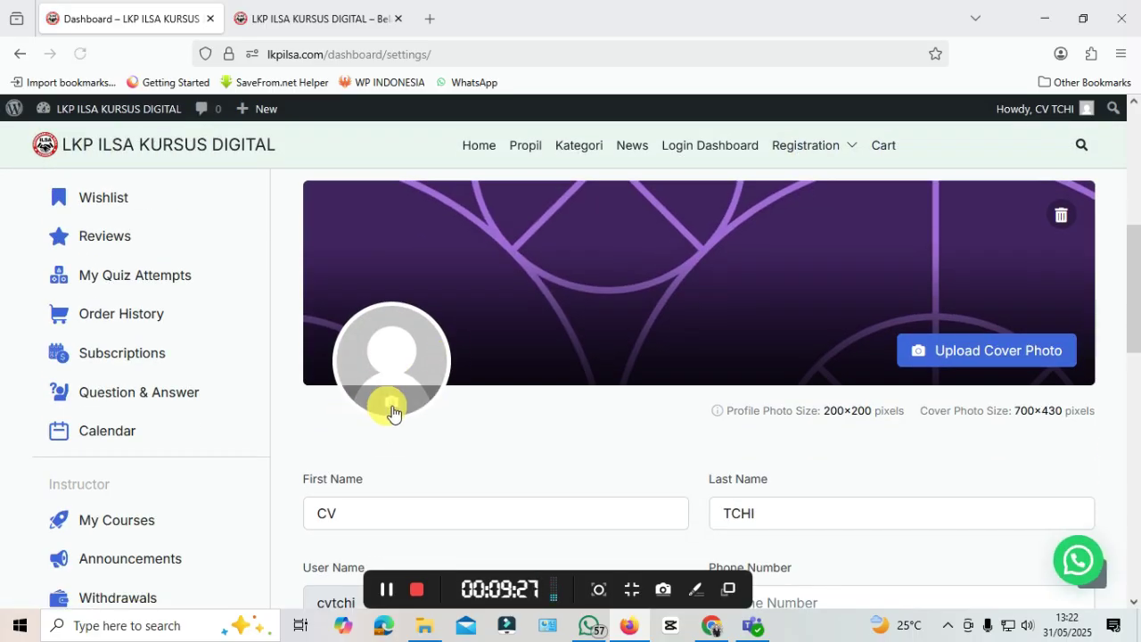
scroll(606, 400, "up", 1)
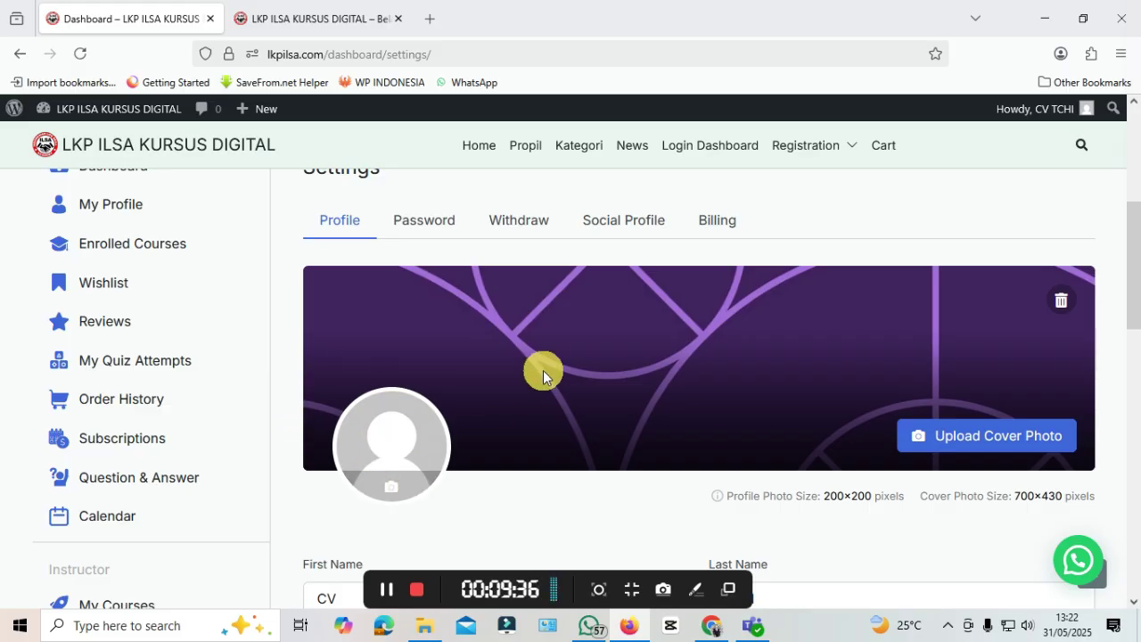
- Switch to Chrome and open the FreeConvert JPEG to WebP converter in a new tab
mouse_move(710, 627)
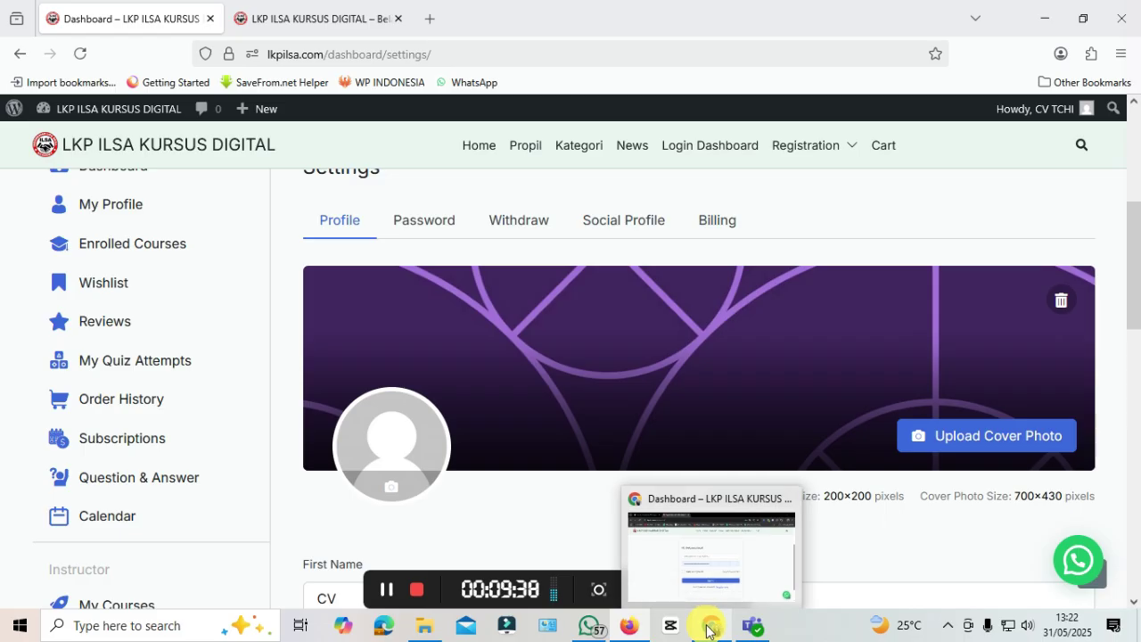
left_click(770, 545)
left_click(443, 17)
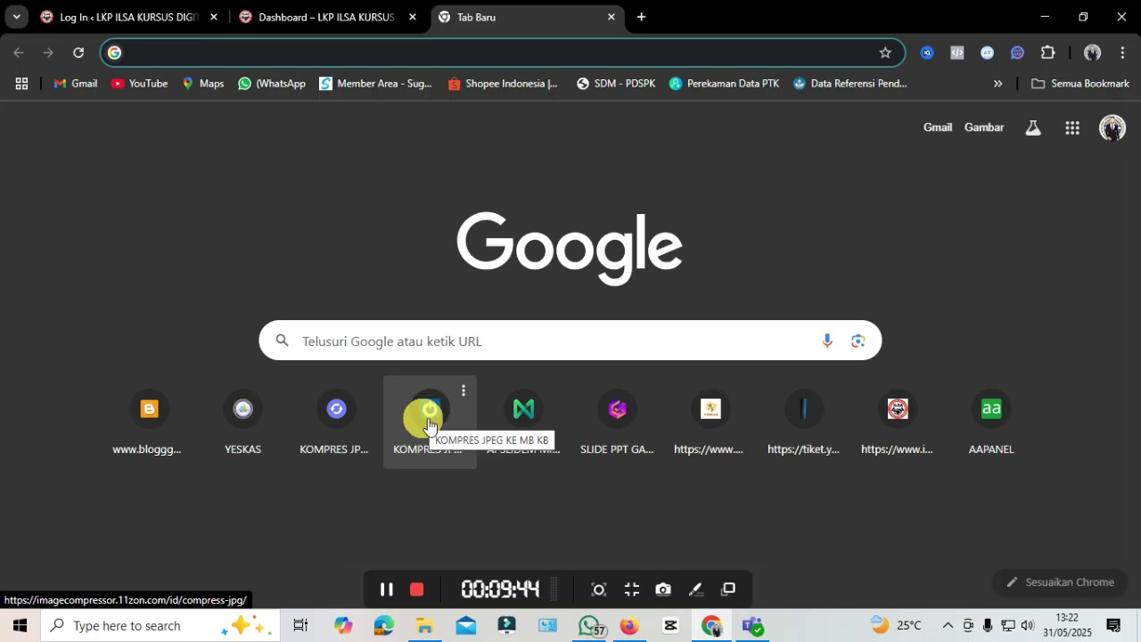
left_click(352, 433)
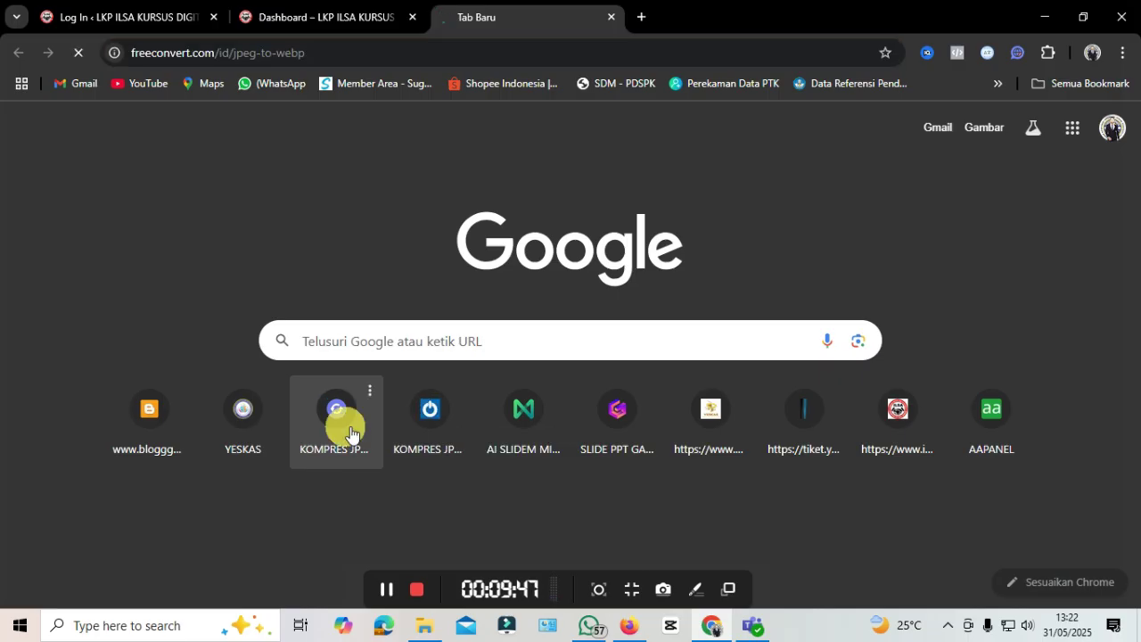
- Check the converter's page address, then open 11zon's Kompres JPG compressor in another tab
left_click(343, 52)
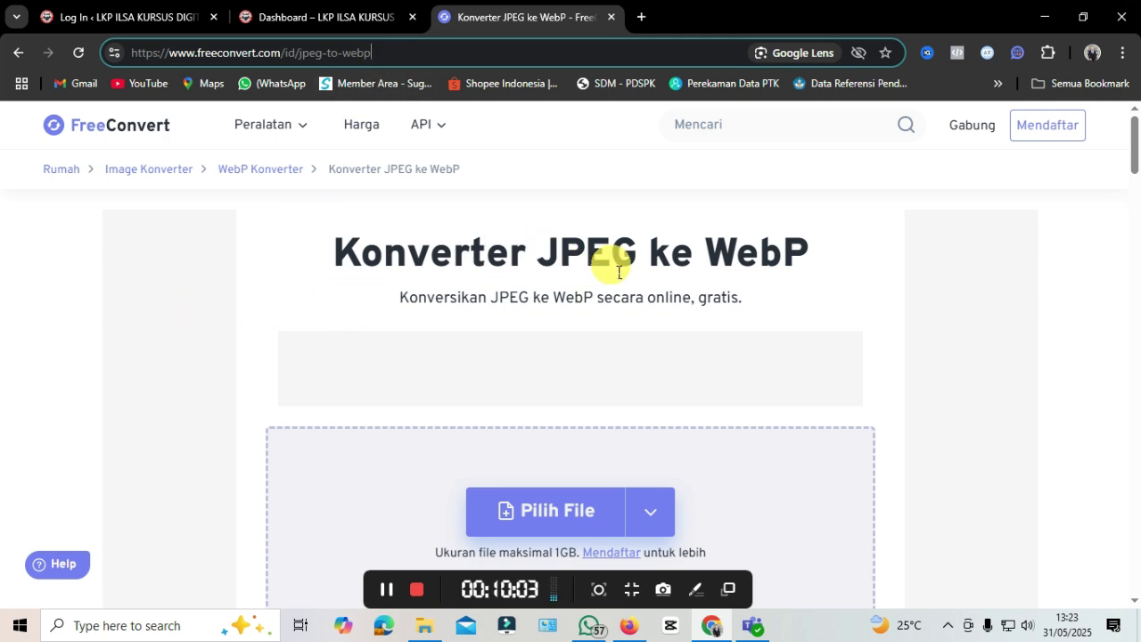
scroll(594, 375, "down", 1)
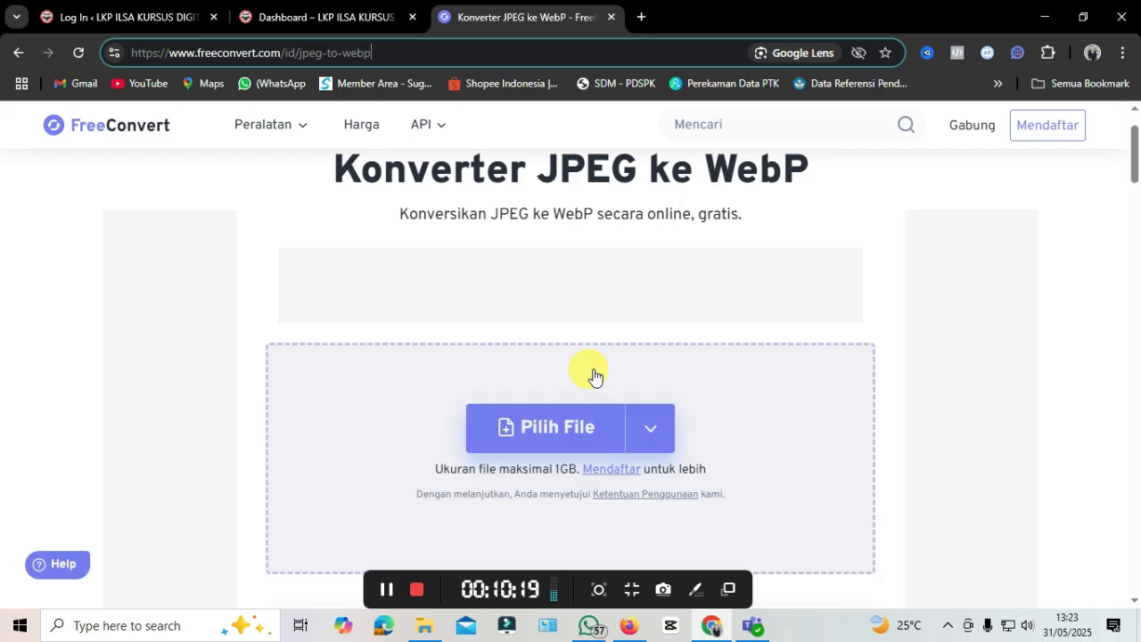
left_click(641, 19)
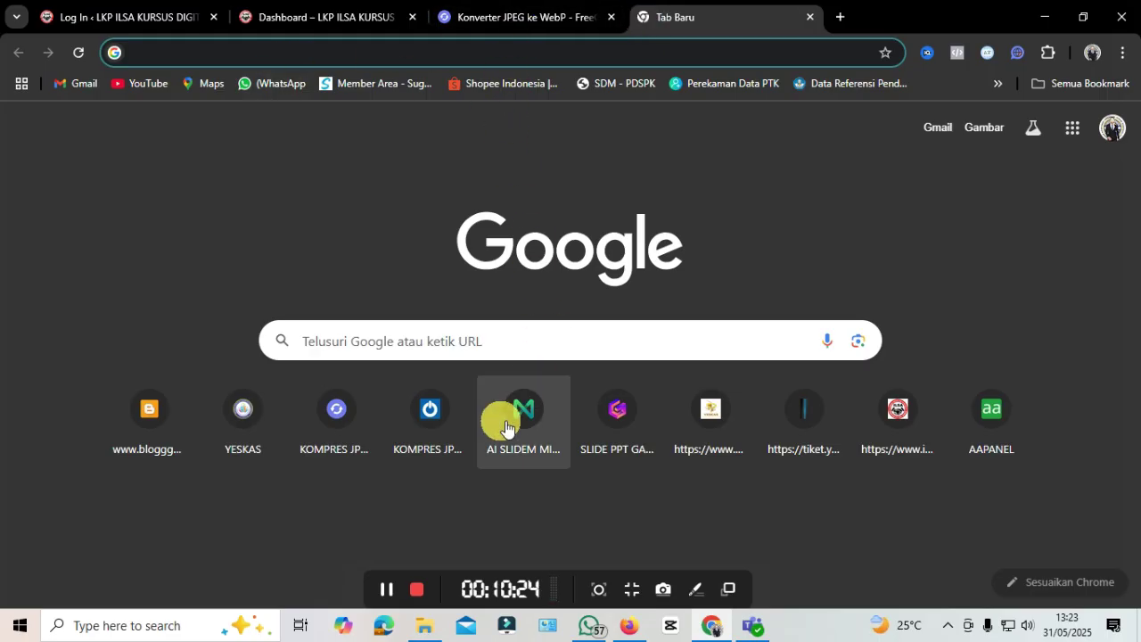
left_click(443, 414)
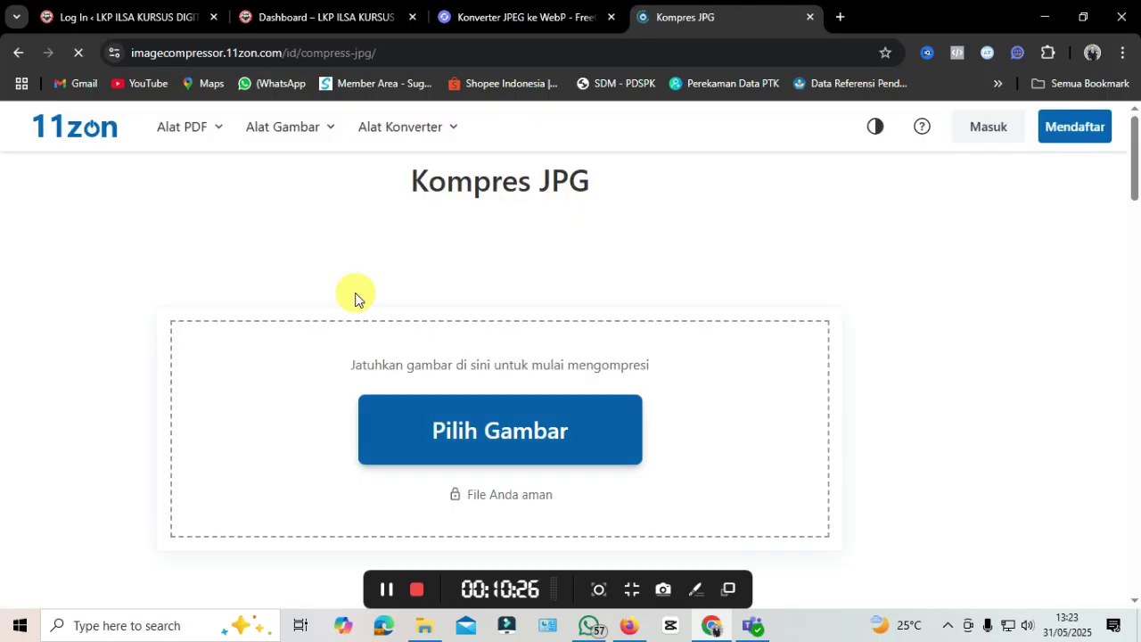
mouse_move(401, 126)
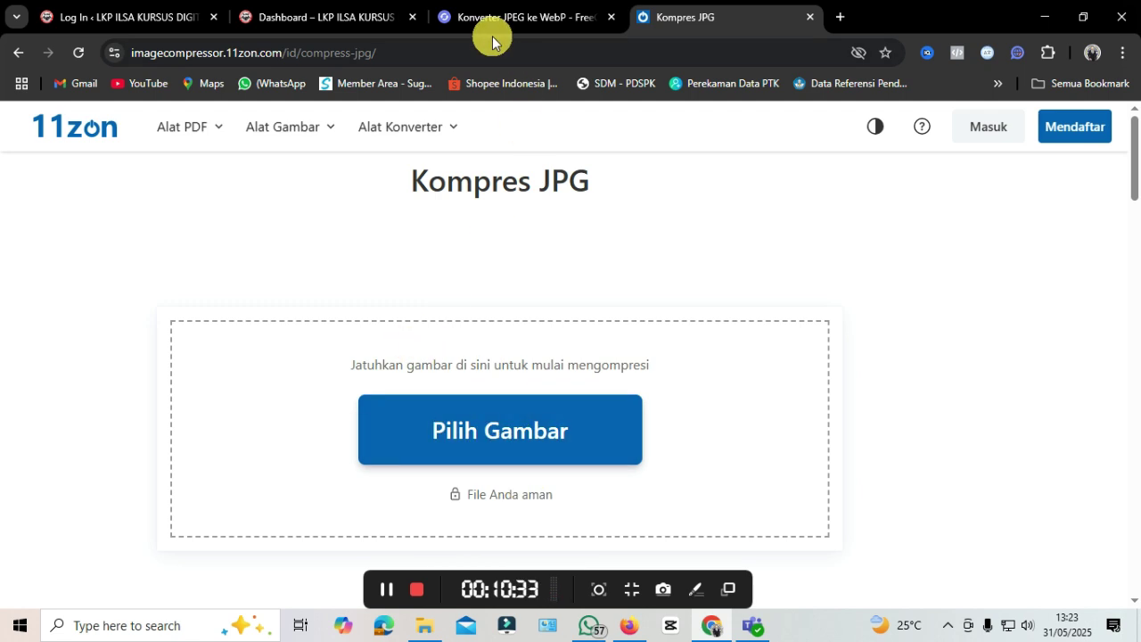
mouse_move(453, 126)
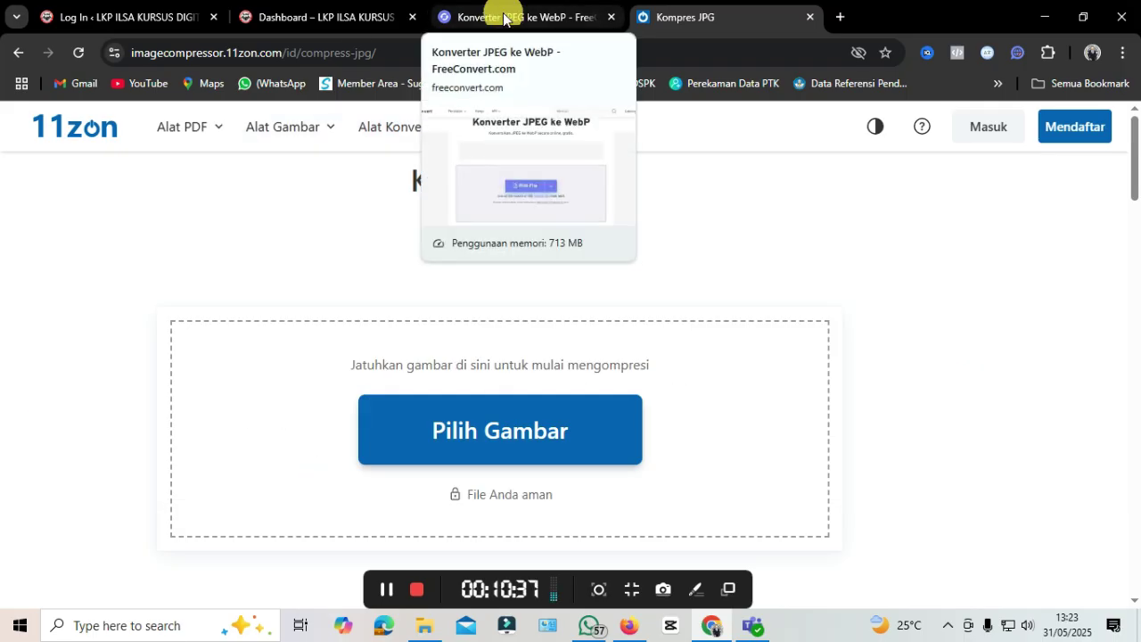
- Bring the Konverter JPEG ke WebP tab back to the front and scroll up to its upload area
left_click(504, 18)
mouse_move(420, 125)
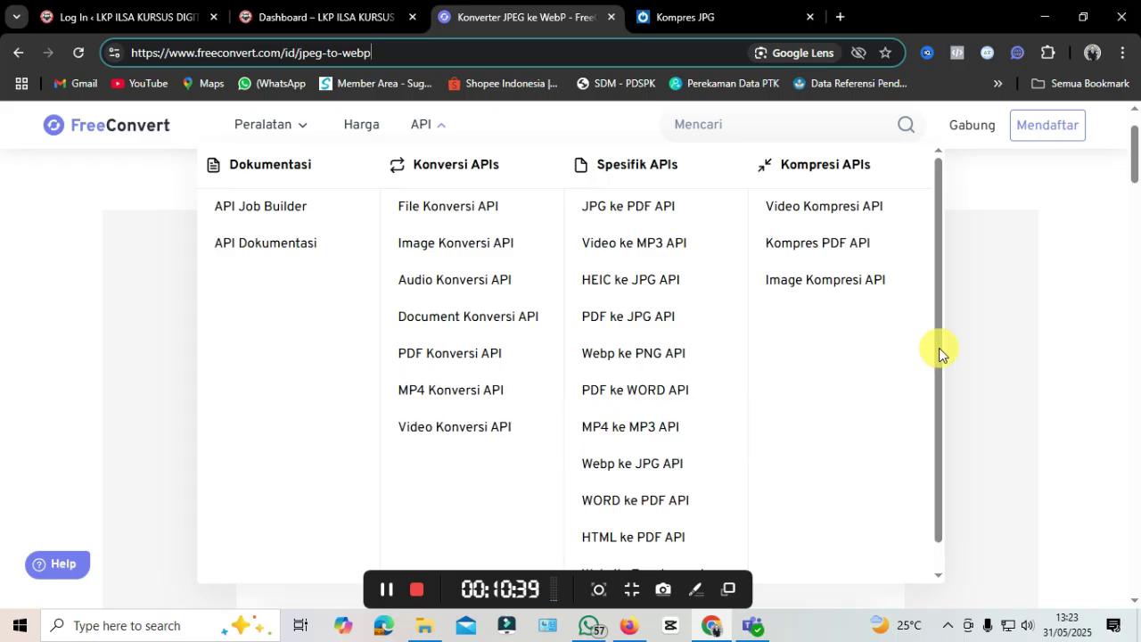
scroll(882, 308, "up", 1)
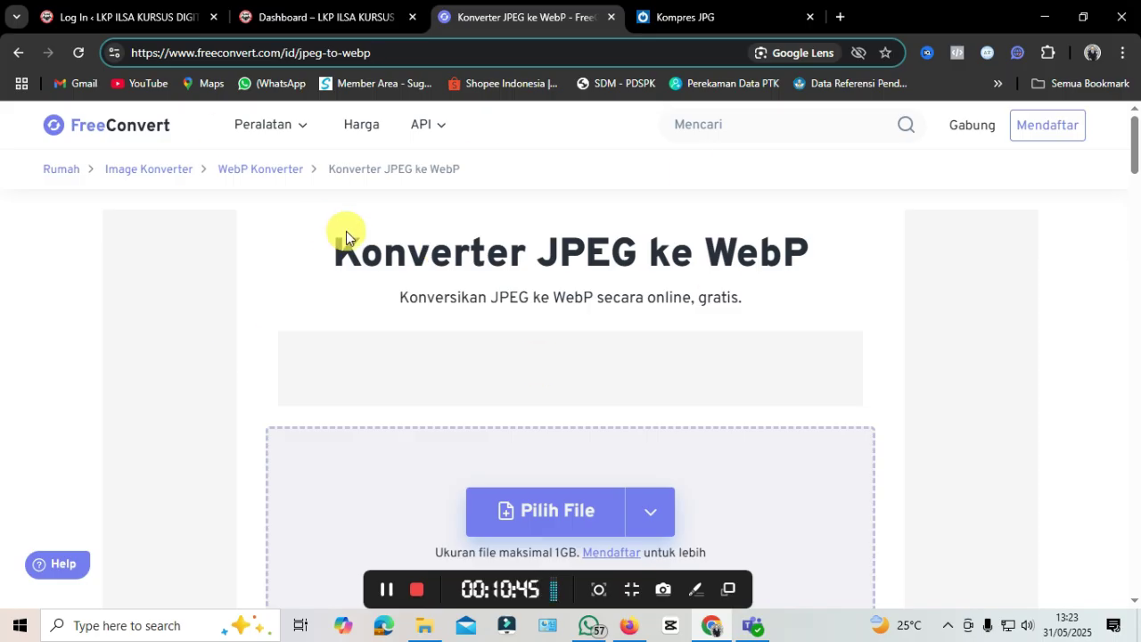
mouse_move(632, 629)
left_click(630, 627)
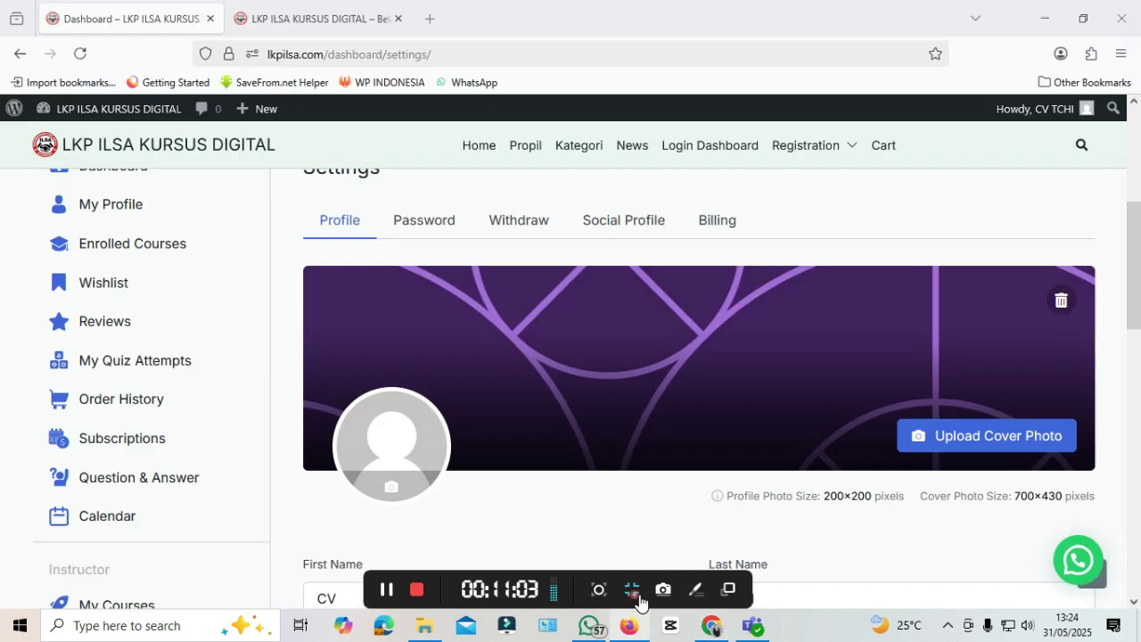
scroll(583, 432, "down", 3)
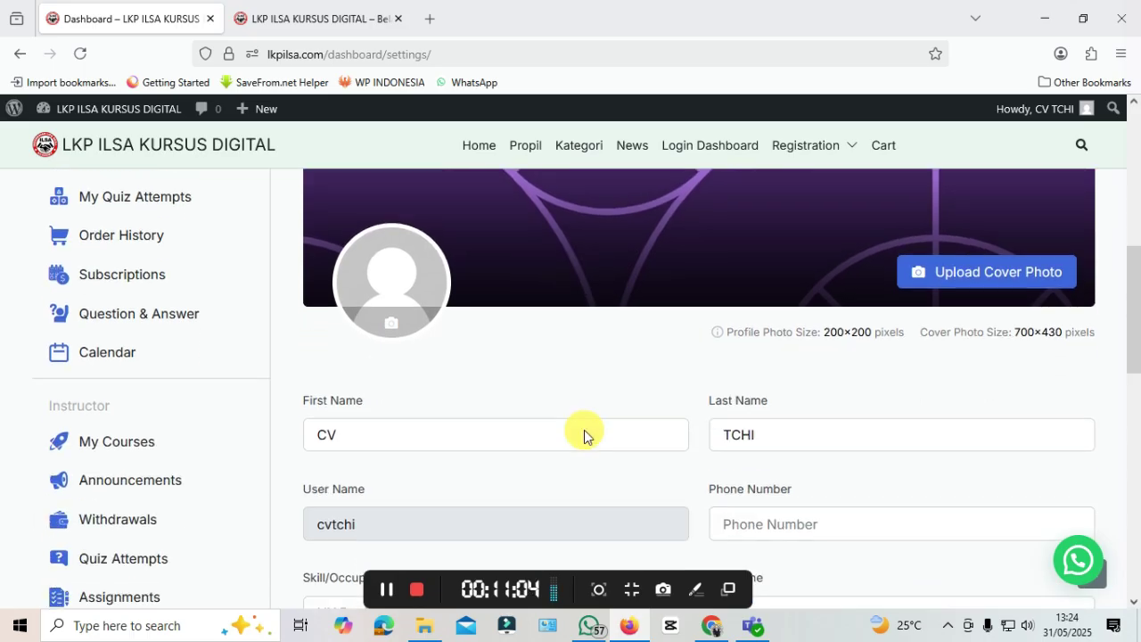
scroll(535, 419, "up", 3)
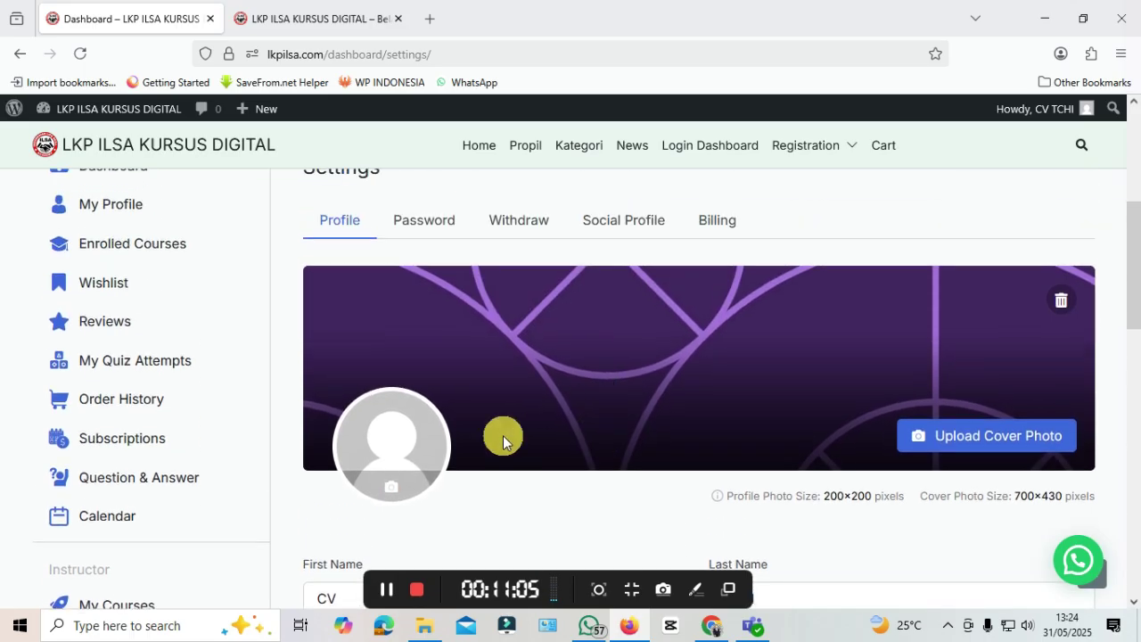
left_click(392, 487)
left_click(375, 526)
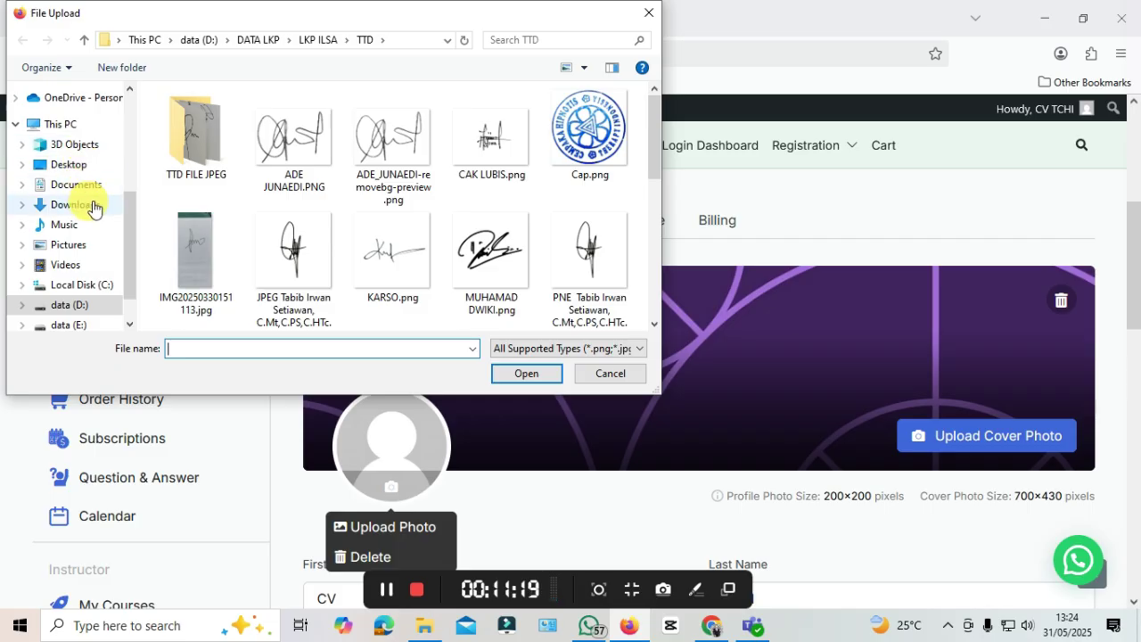
left_click(71, 248)
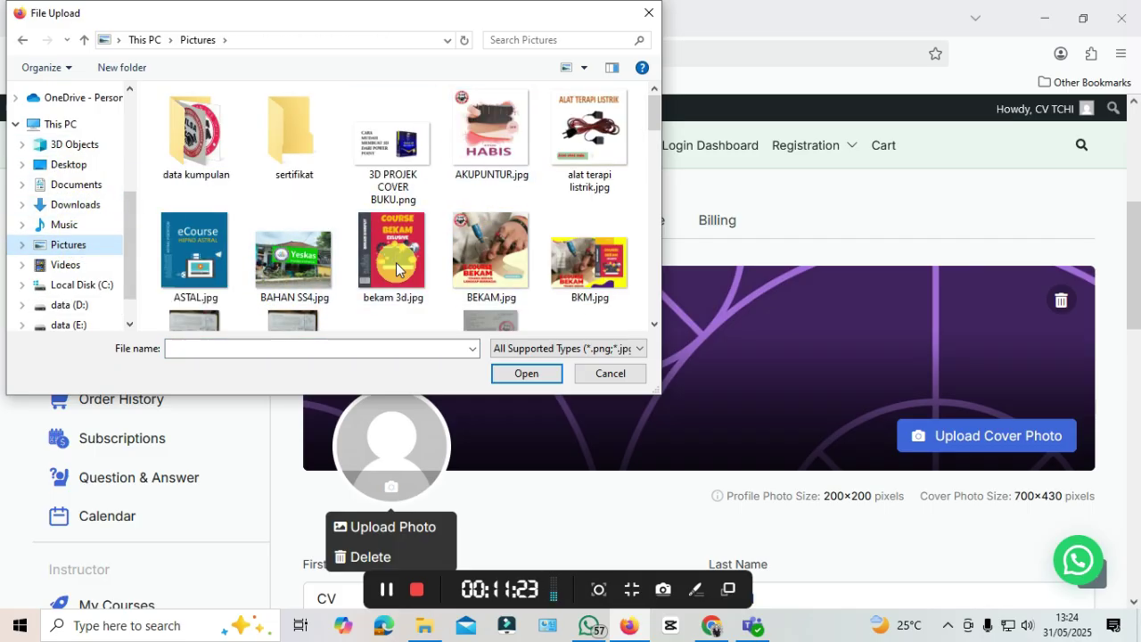
scroll(478, 231, "down", 2)
scroll(401, 227, "down", 1)
scroll(324, 224, "down", 1)
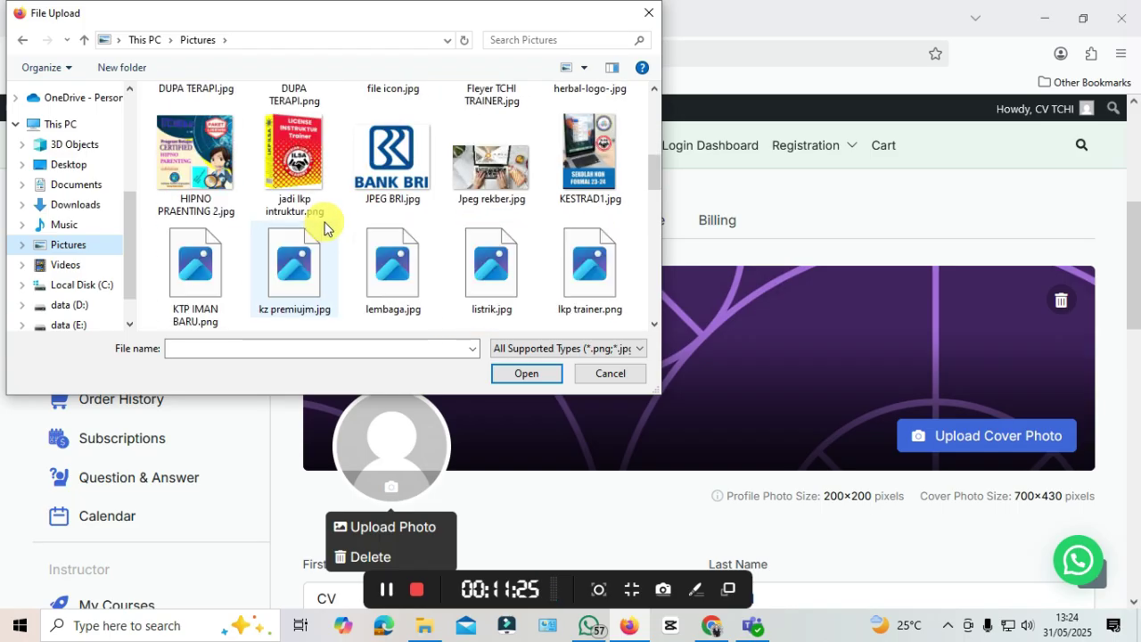
scroll(381, 225, "down", 1)
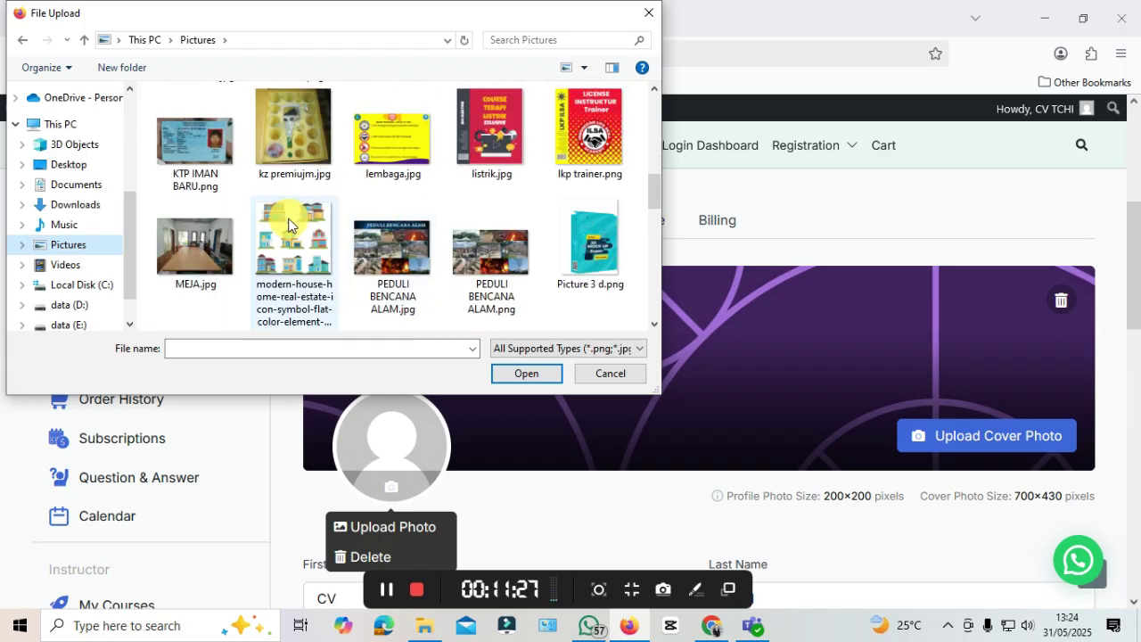
scroll(390, 218, "down", 4)
scroll(398, 207, "down", 2)
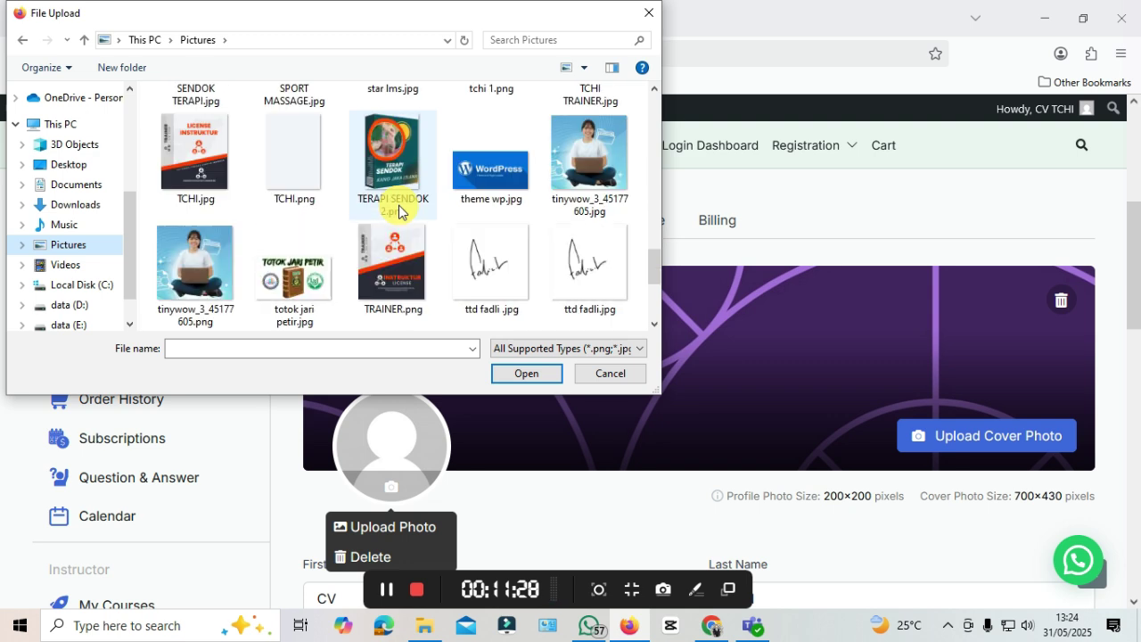
scroll(255, 245, "down", 1)
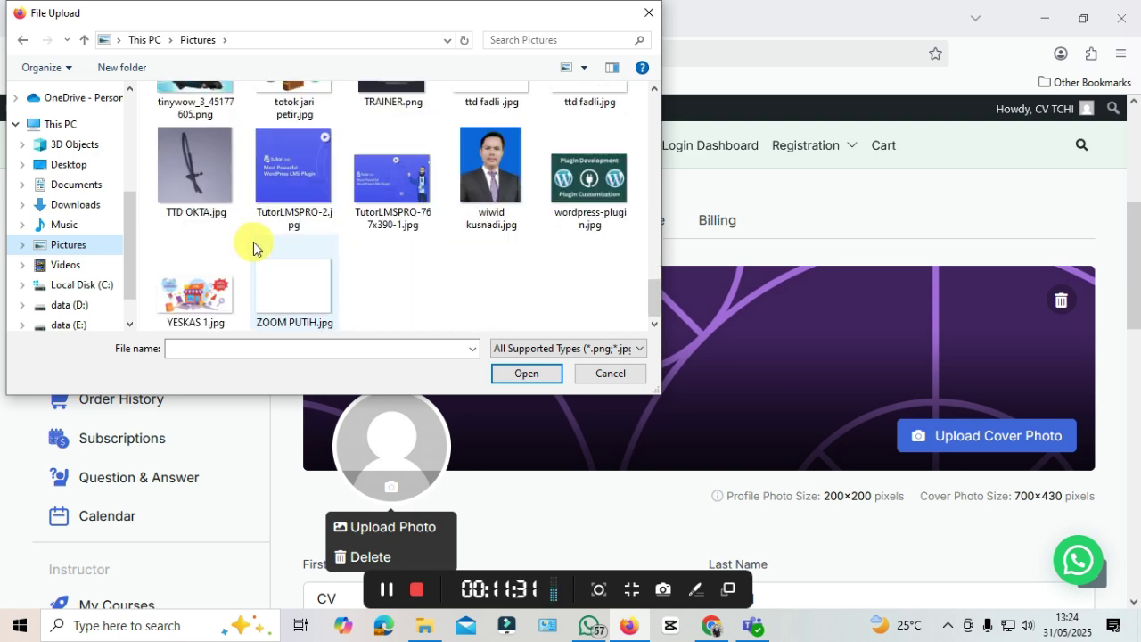
left_click(648, 12)
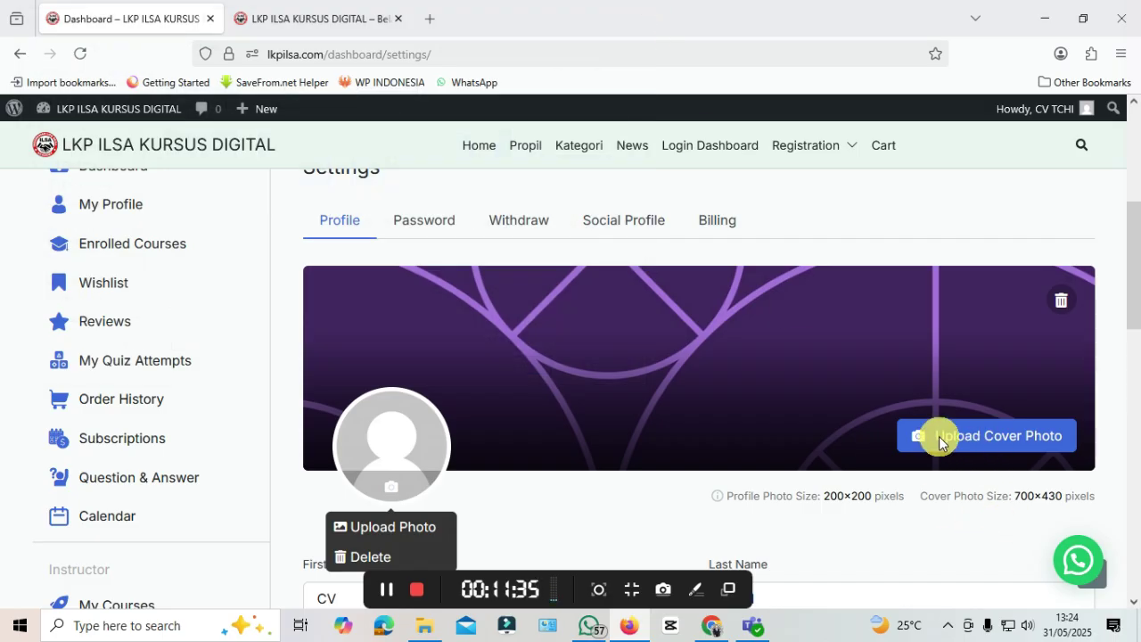
left_click(941, 436)
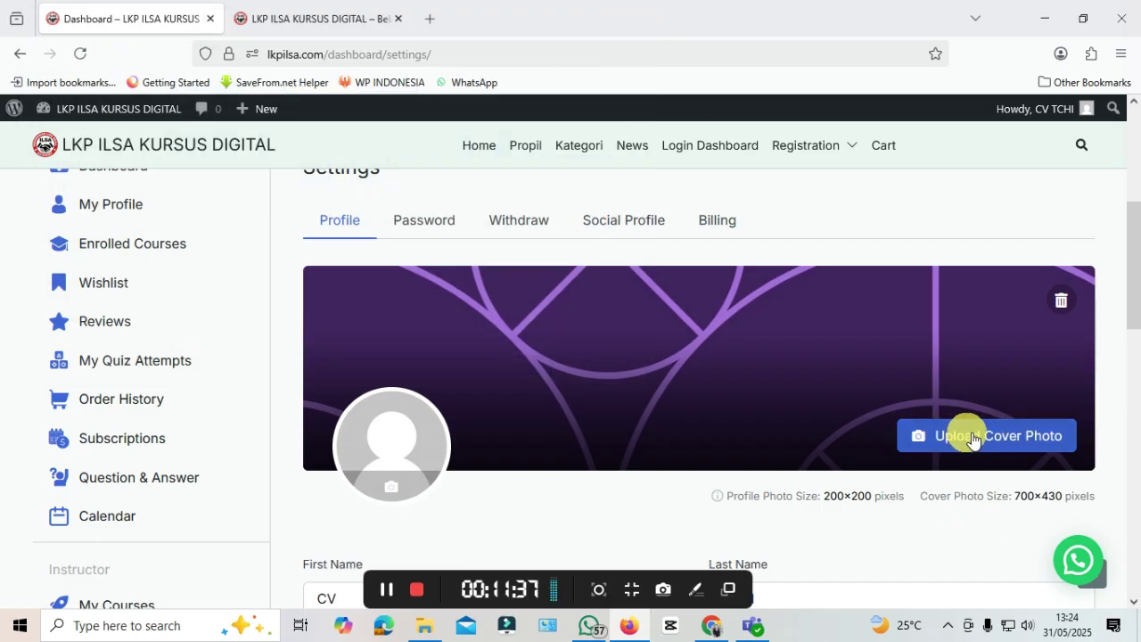
left_click(967, 436)
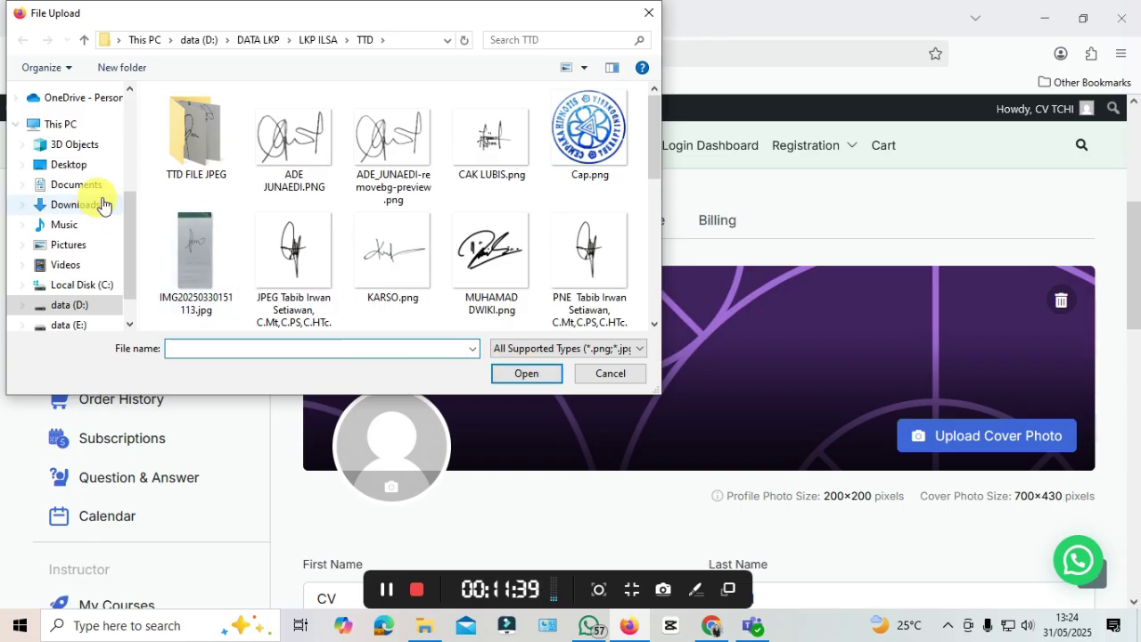
left_click(90, 205)
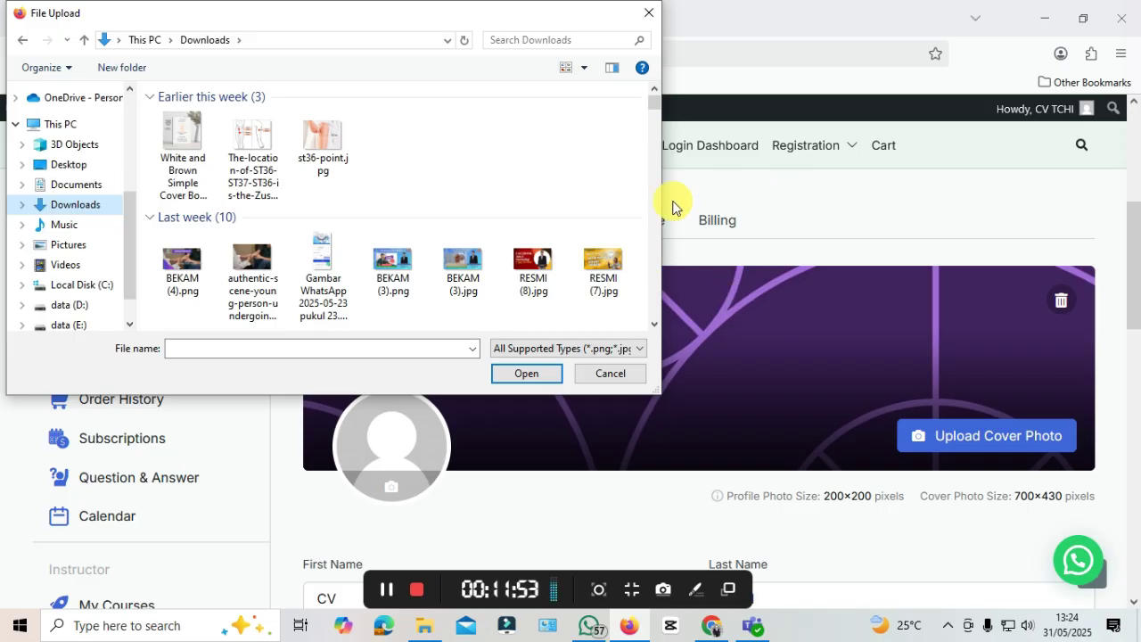
left_click(649, 13)
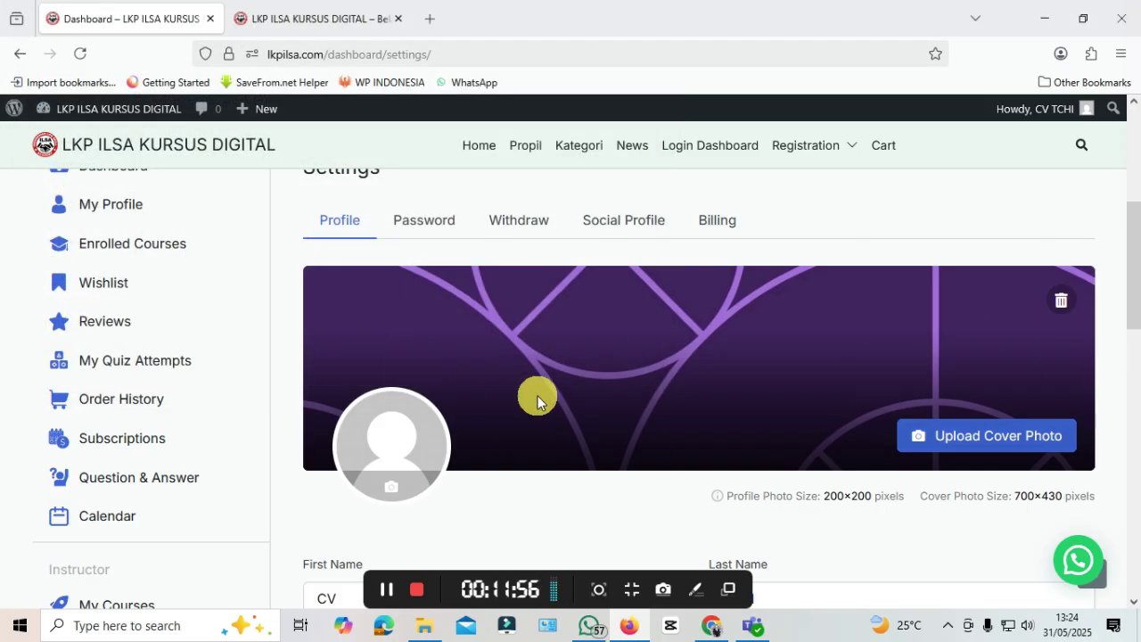
scroll(797, 502, "down", 1)
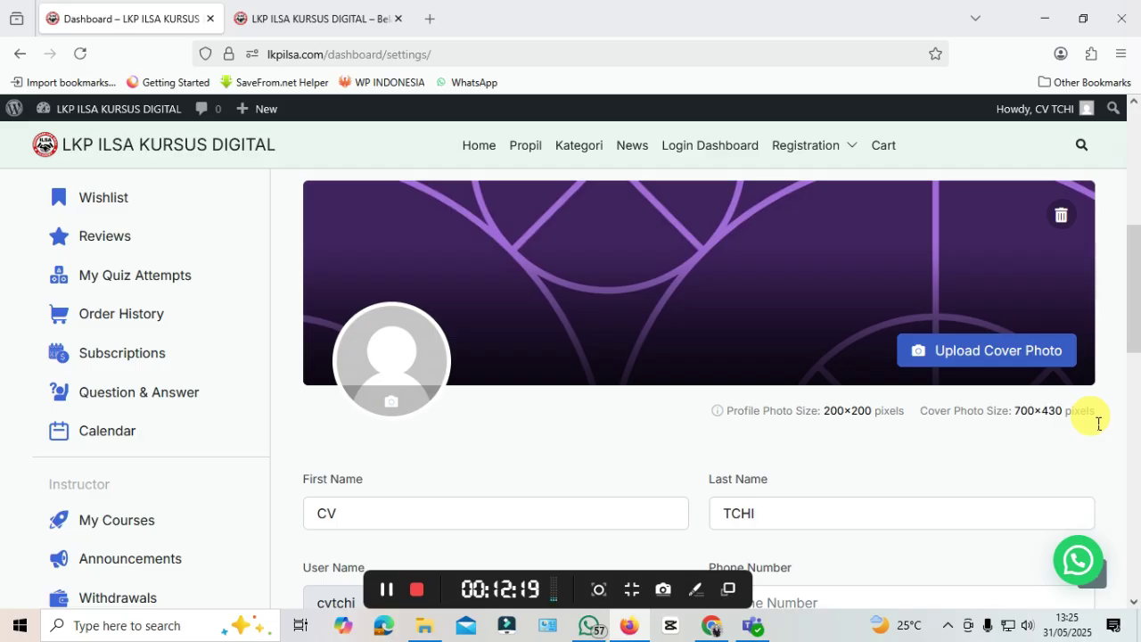
scroll(688, 405, "down", 1)
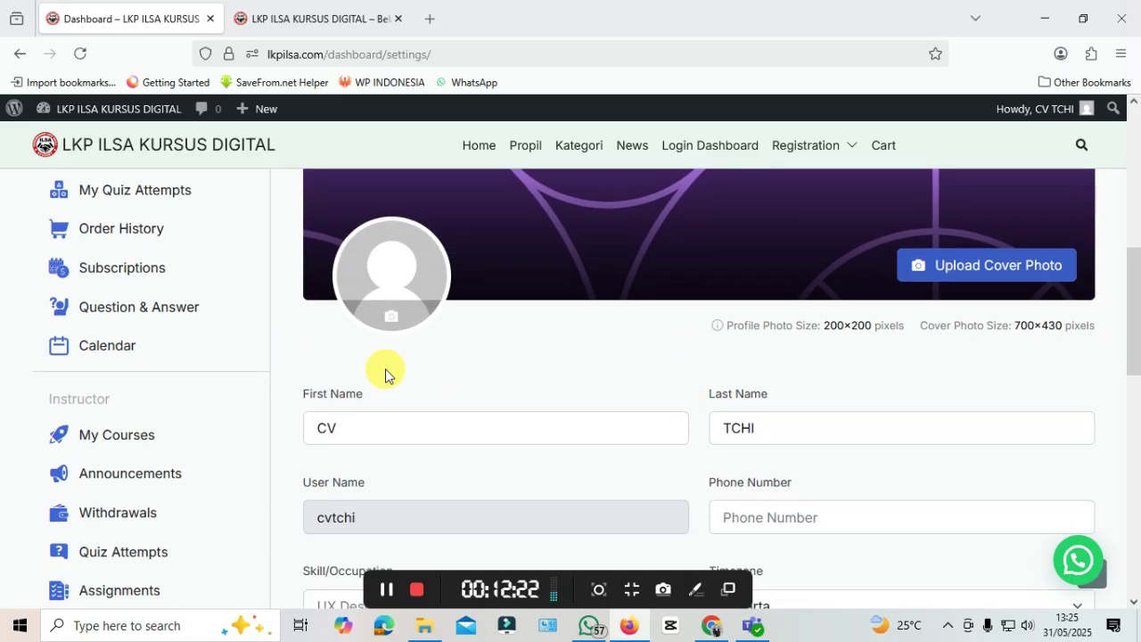
scroll(356, 361, "down", 1)
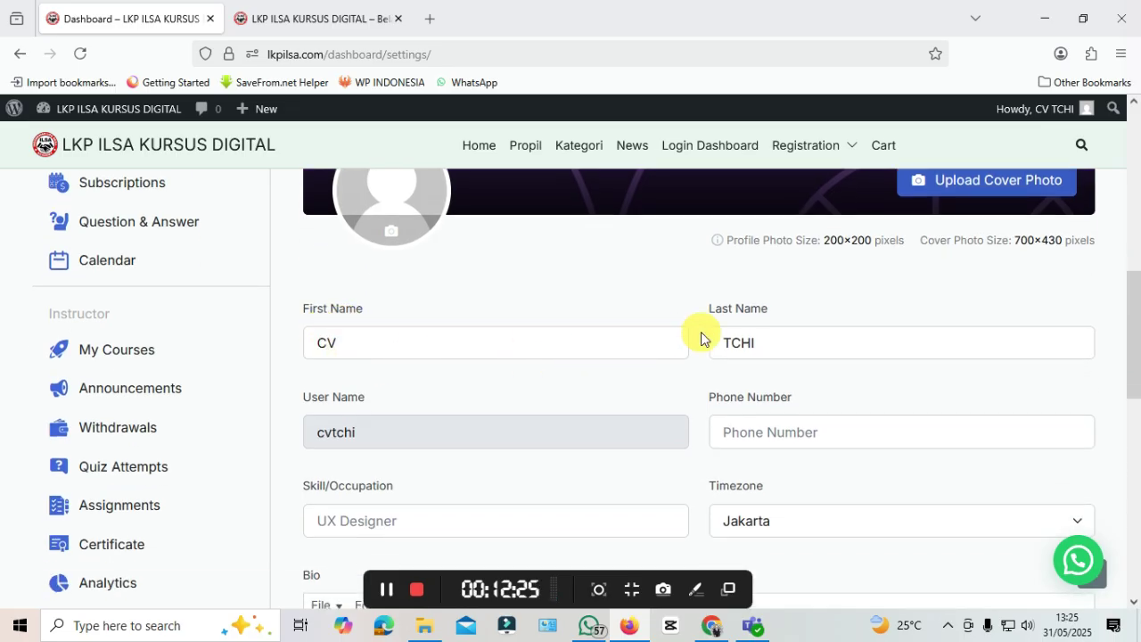
scroll(440, 375, "down", 1)
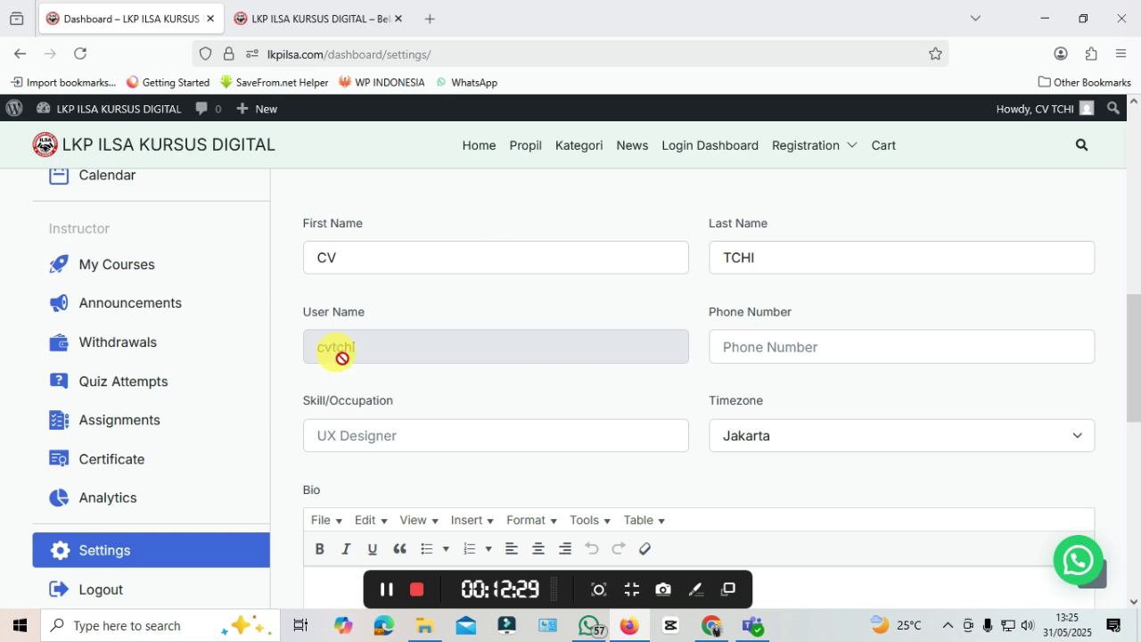
scroll(470, 341, "down", 3)
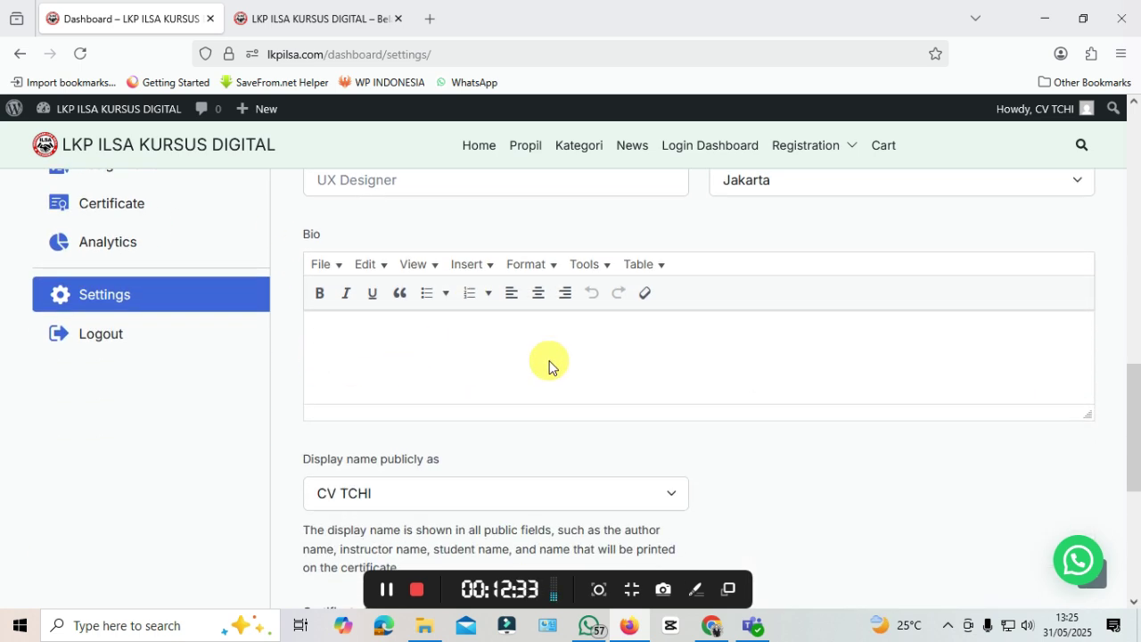
scroll(547, 365, "up", 1)
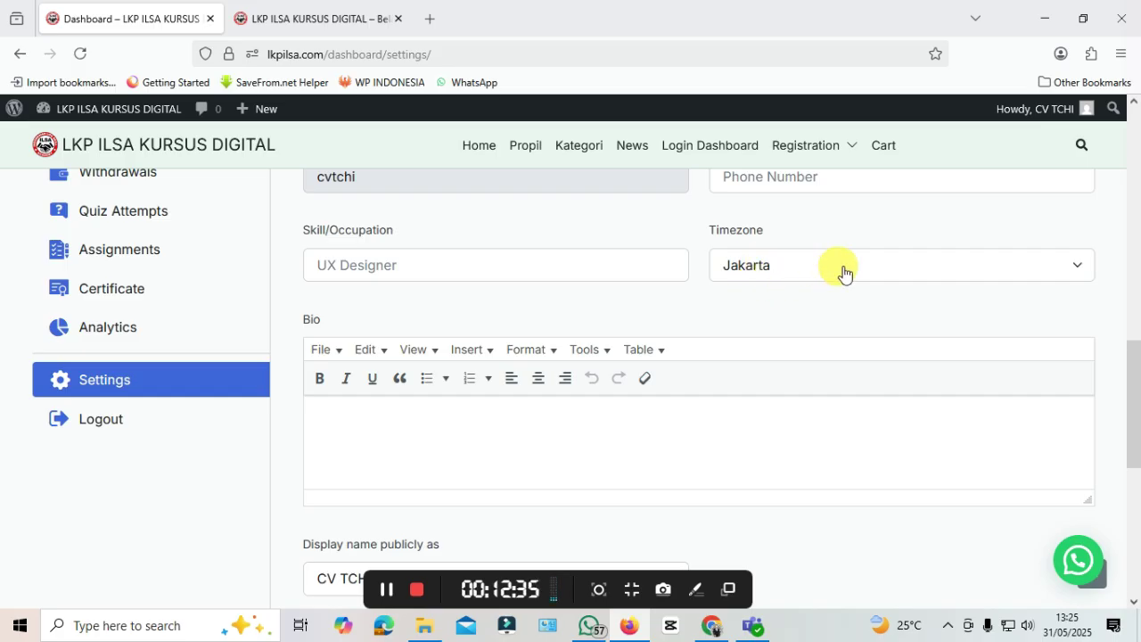
scroll(415, 443, "down", 2)
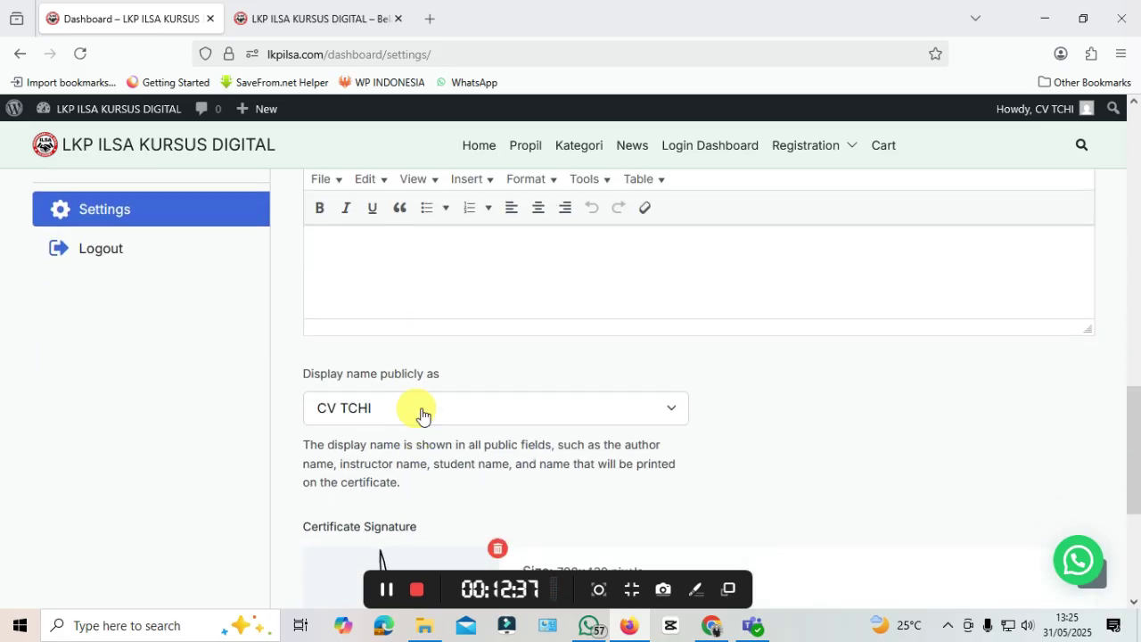
scroll(426, 283, "down", 1)
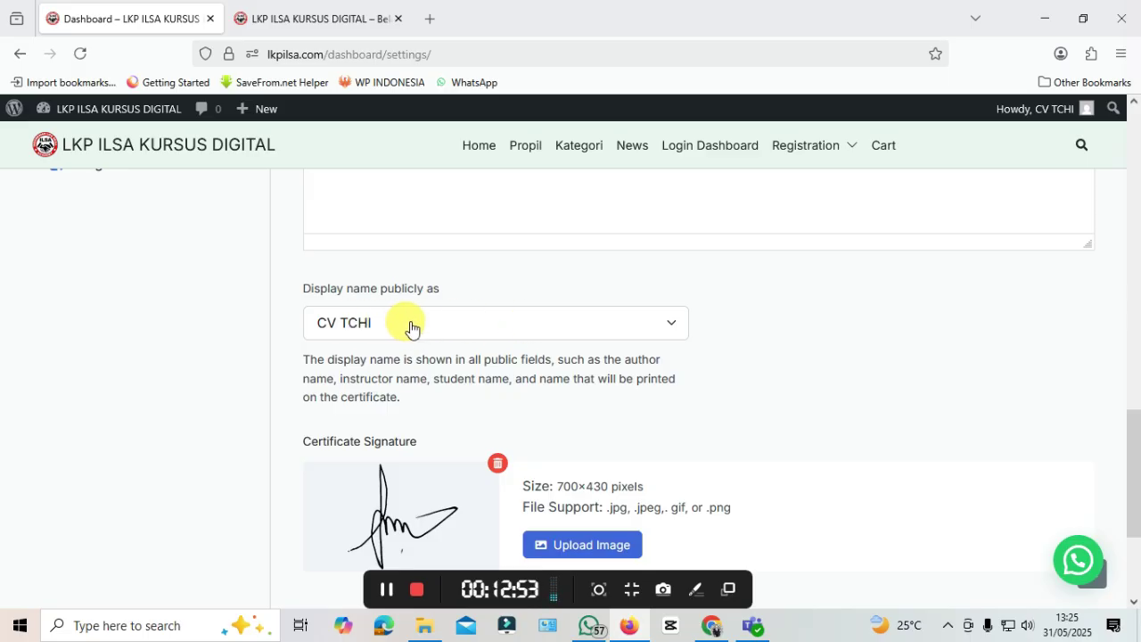
left_click(669, 330)
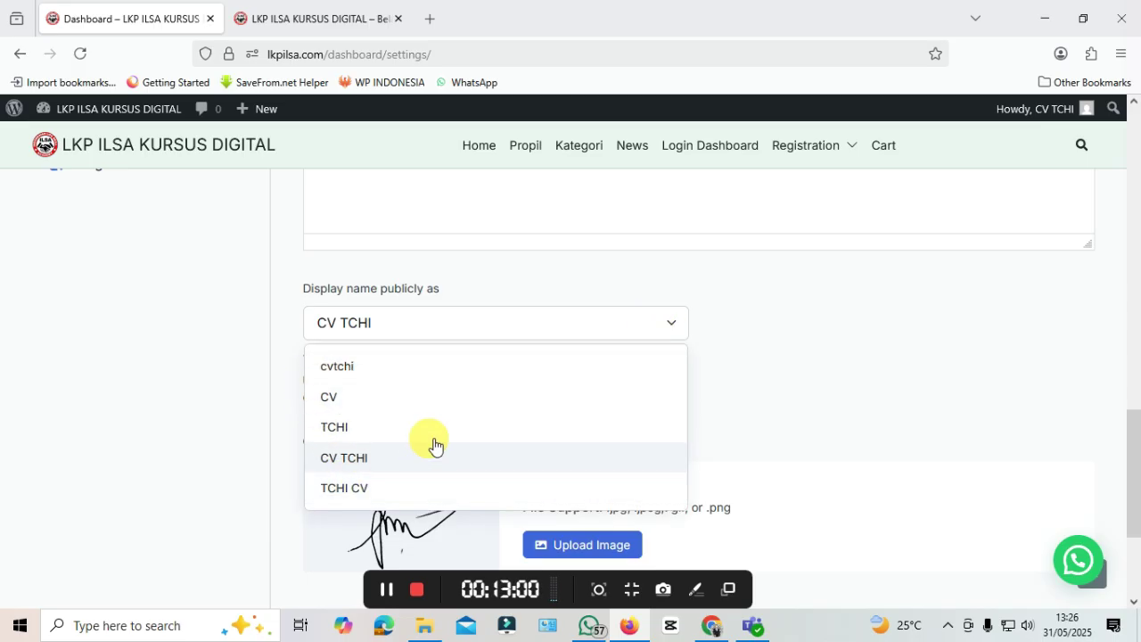
left_click(832, 385)
scroll(835, 383, "up", 5)
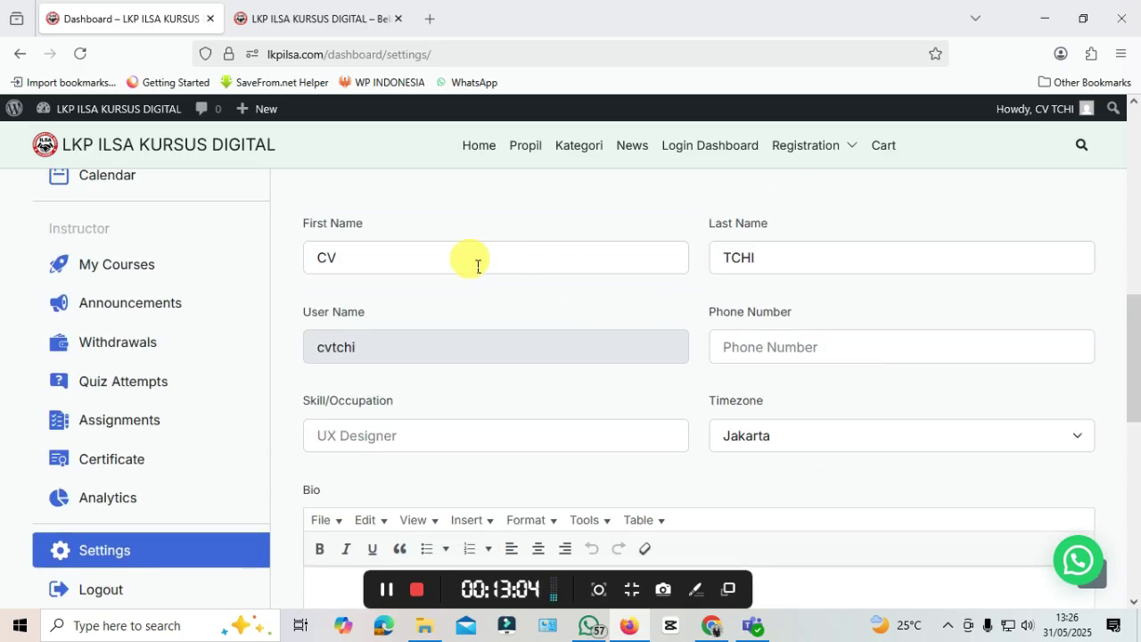
left_click(426, 254)
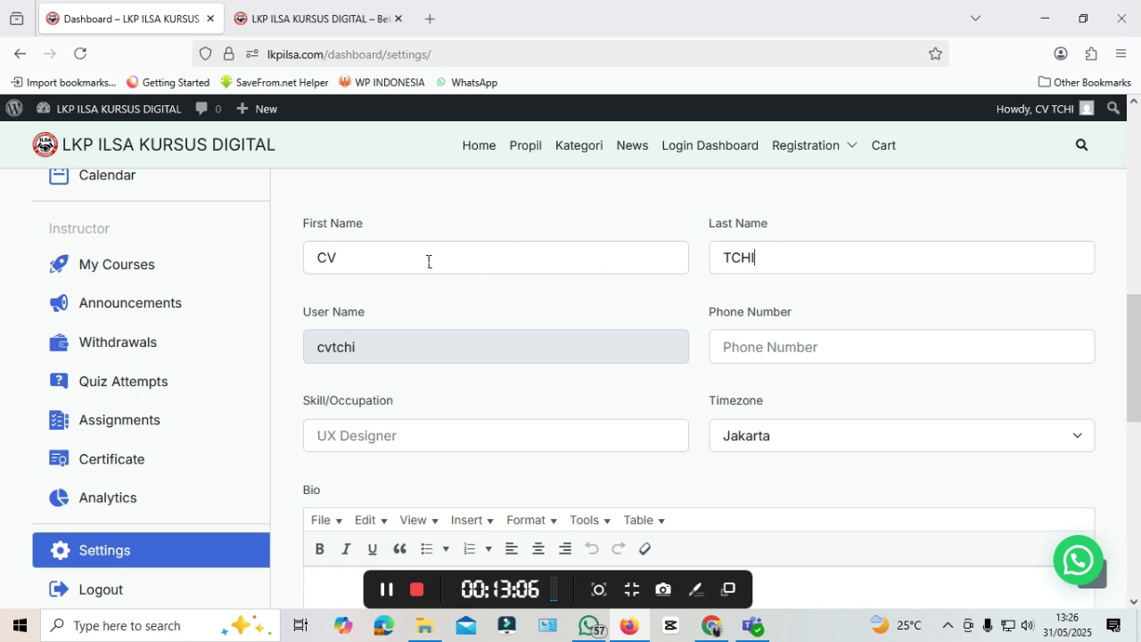
mouse_move(41, 108)
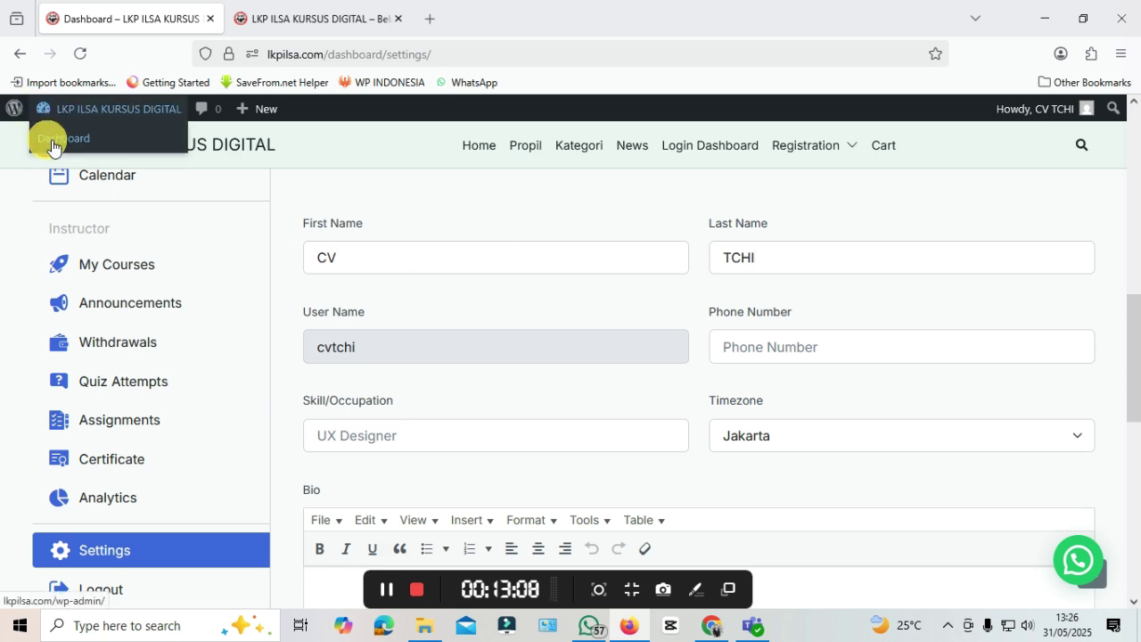
- Reload the homepage in the second tab and open the WordPress admin Dashboard from the admin bar
left_click(293, 19)
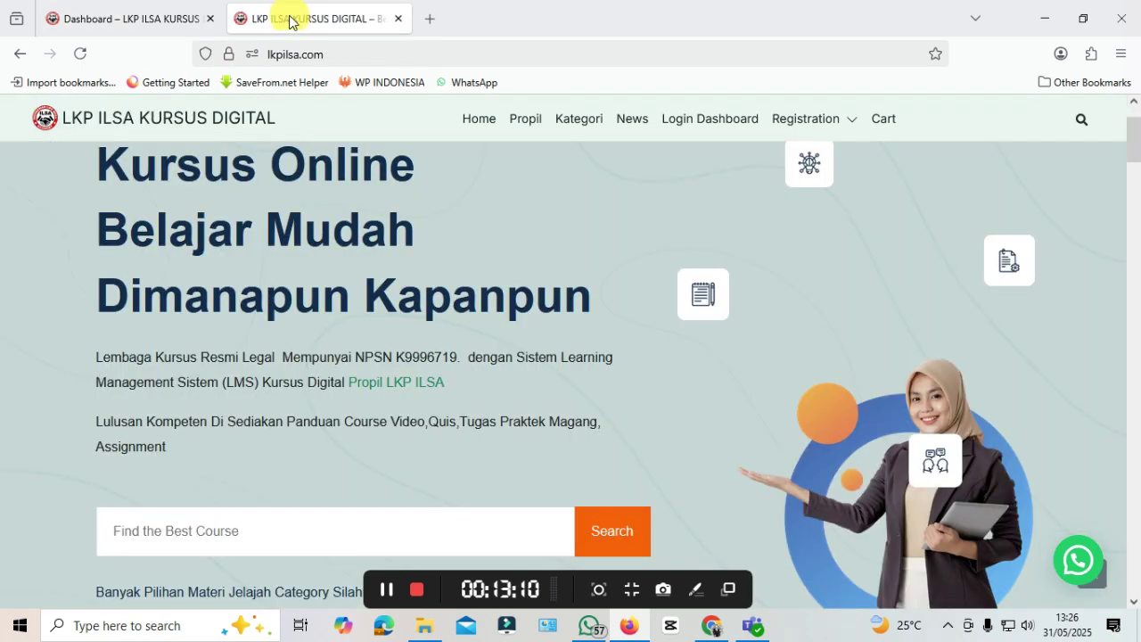
left_click(80, 55)
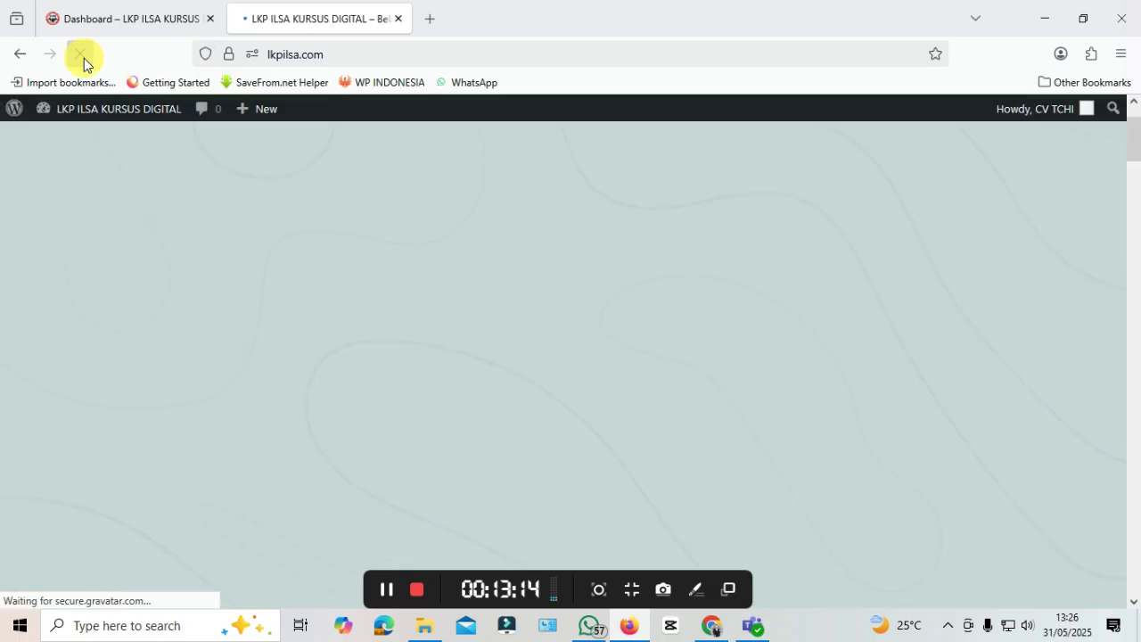
left_click(56, 135)
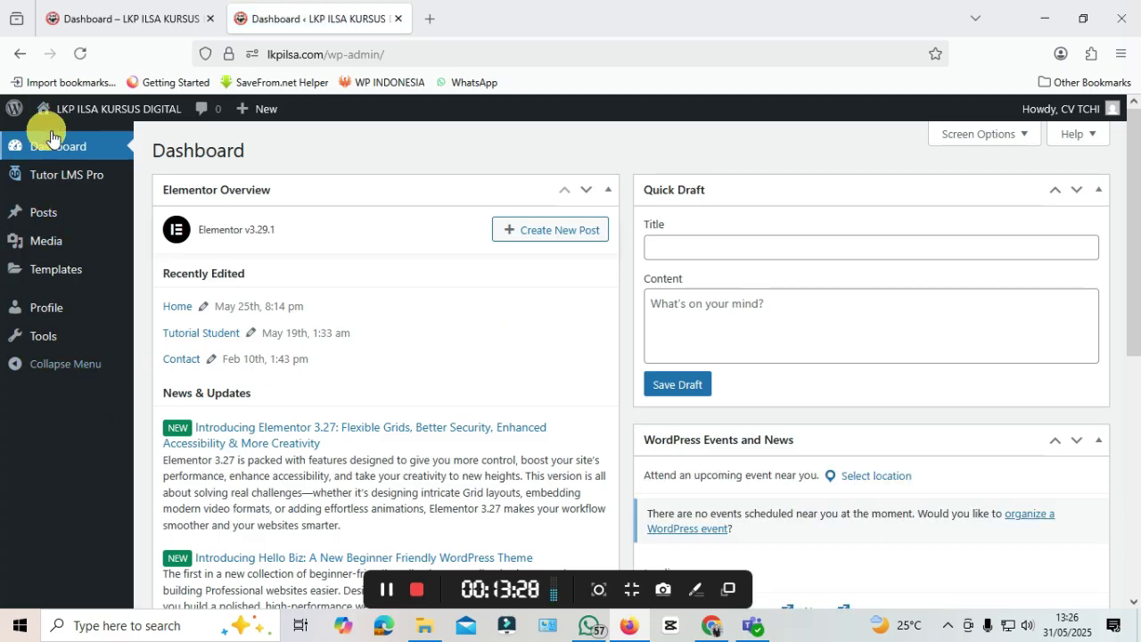
- Open the admin Profile page and scroll through its name, contact and Tutor fields
left_click(51, 313)
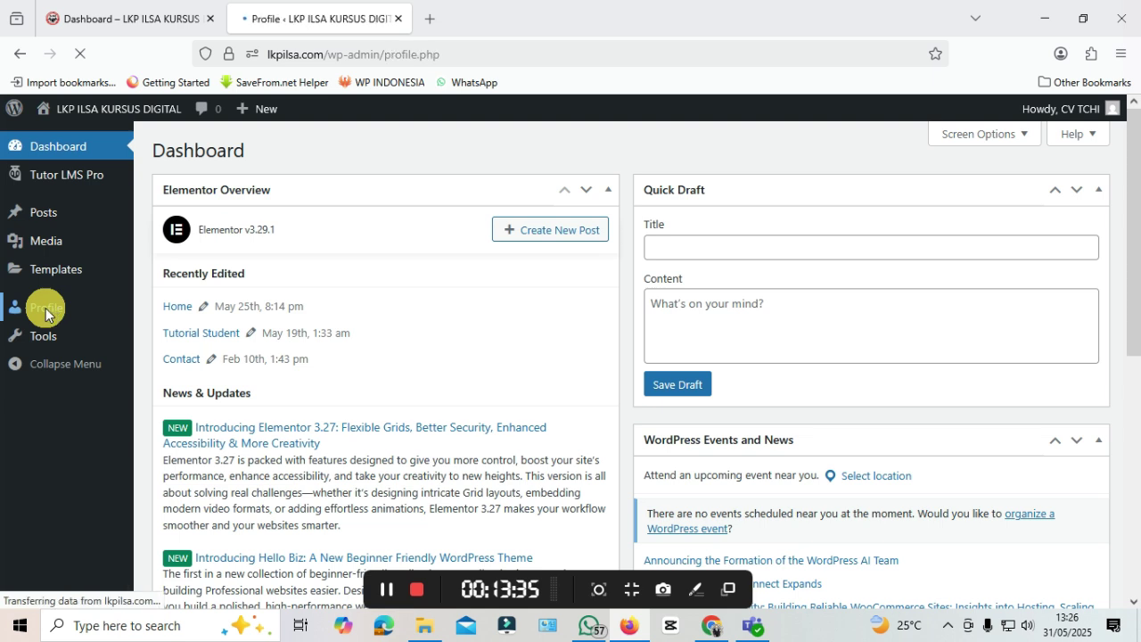
scroll(332, 325, "down", 2)
scroll(332, 325, "down", 10)
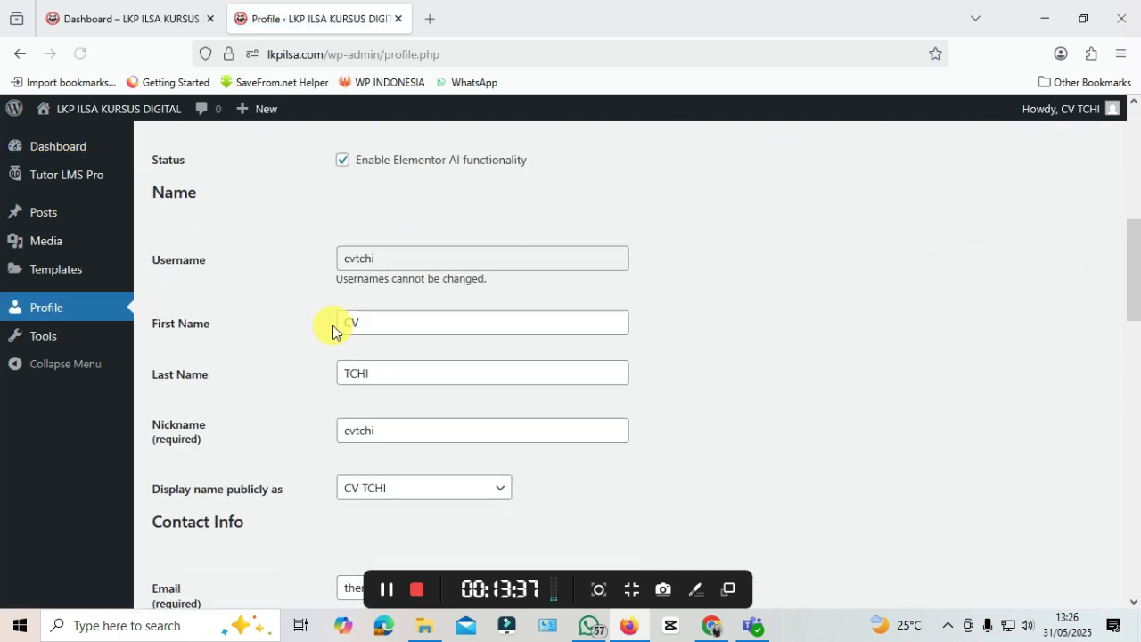
scroll(332, 325, "down", 5)
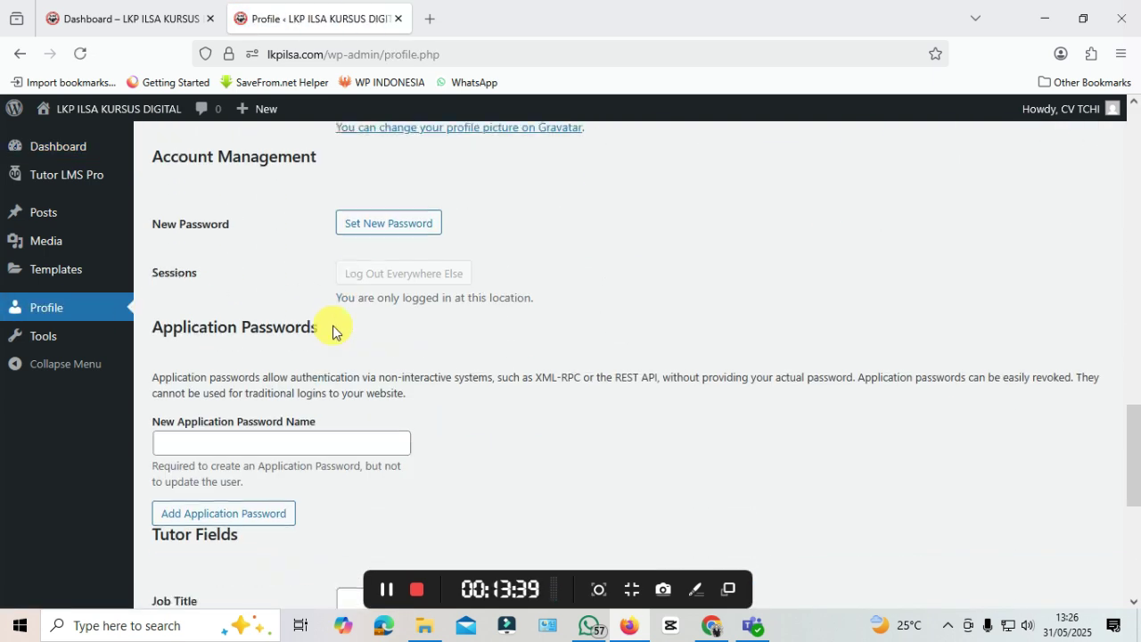
scroll(332, 325, "down", 2)
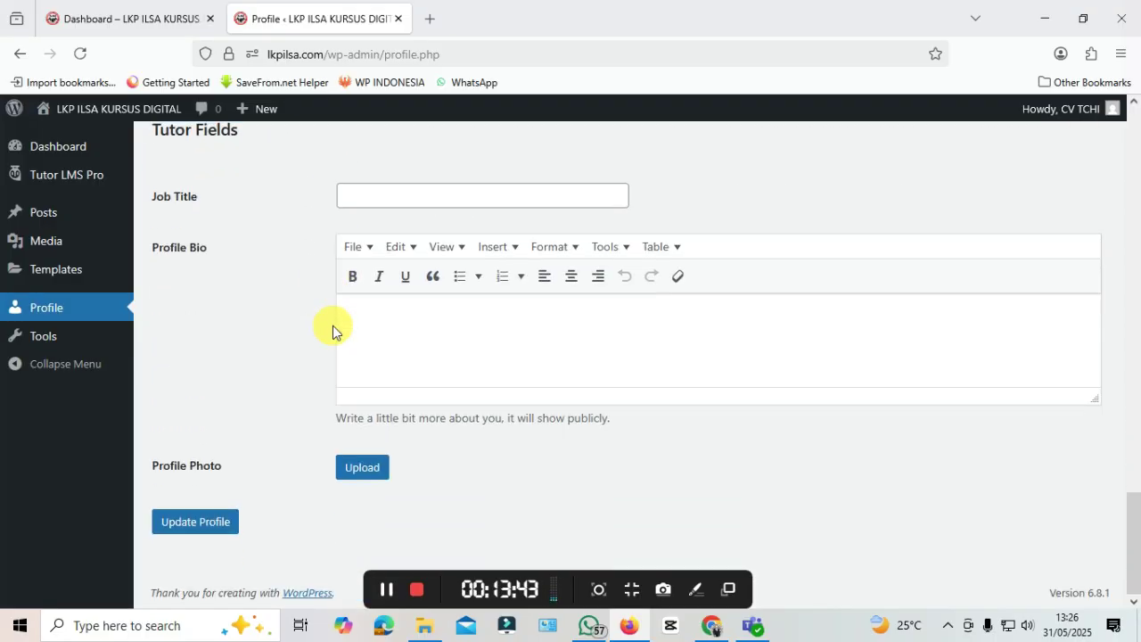
scroll(333, 328, "up", 2)
scroll(332, 328, "up", 4)
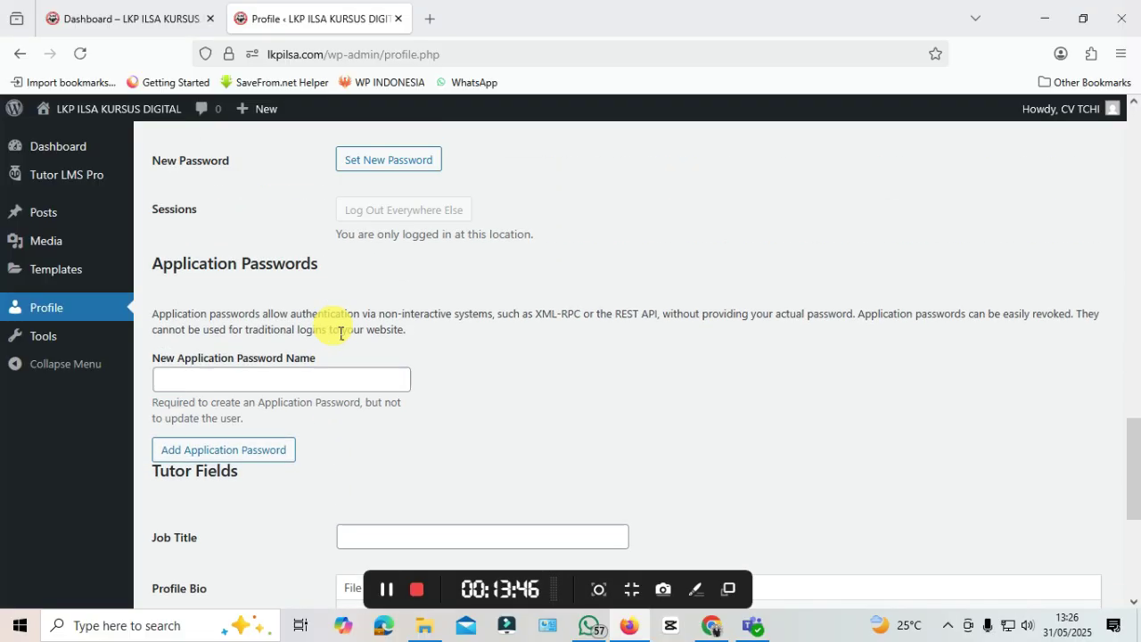
scroll(332, 331, "up", 7)
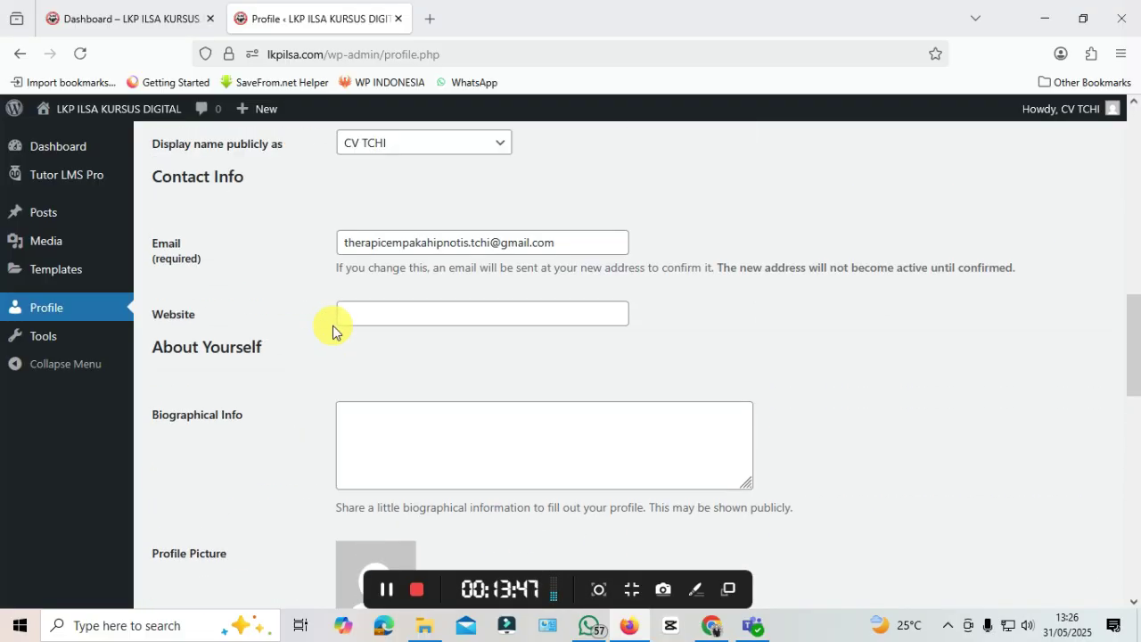
scroll(333, 332, "up", 8)
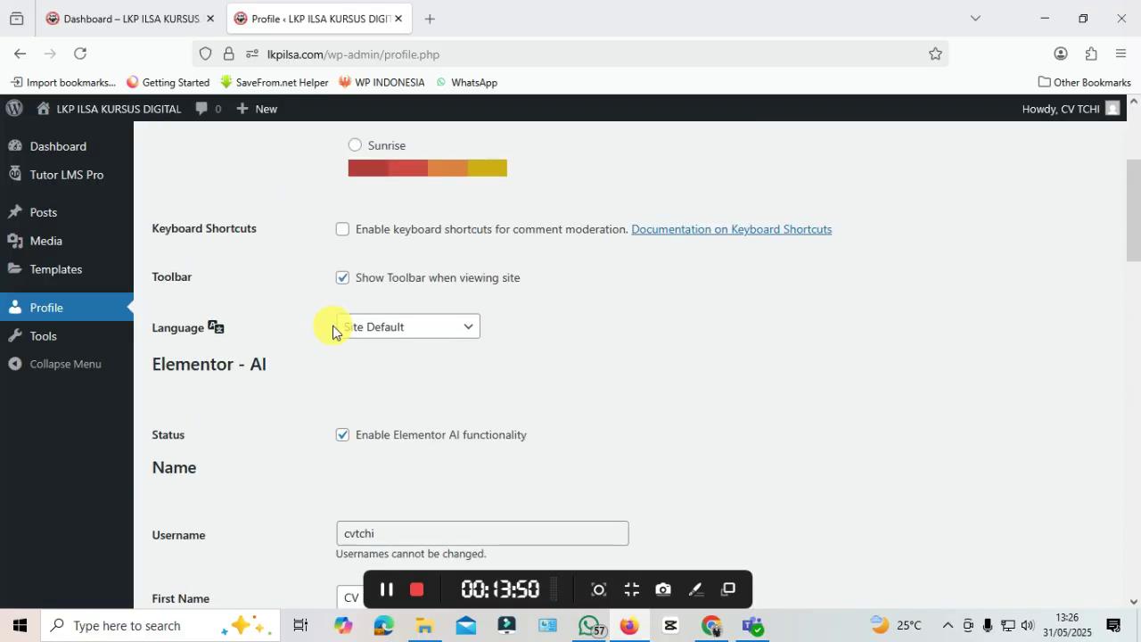
left_click(129, 18)
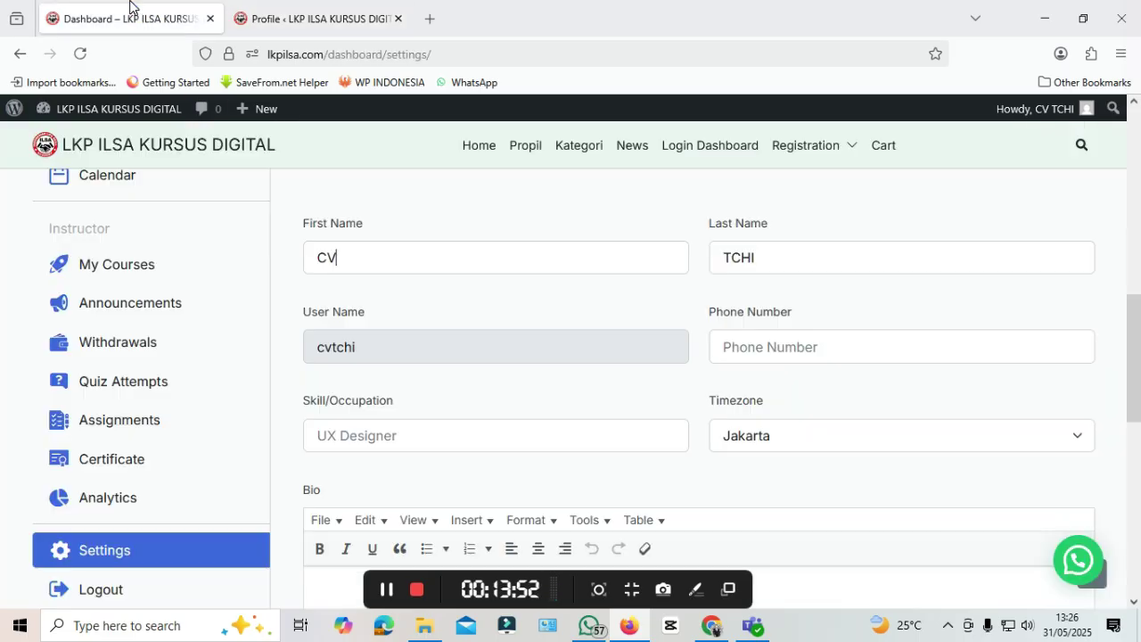
mouse_move(53, 110)
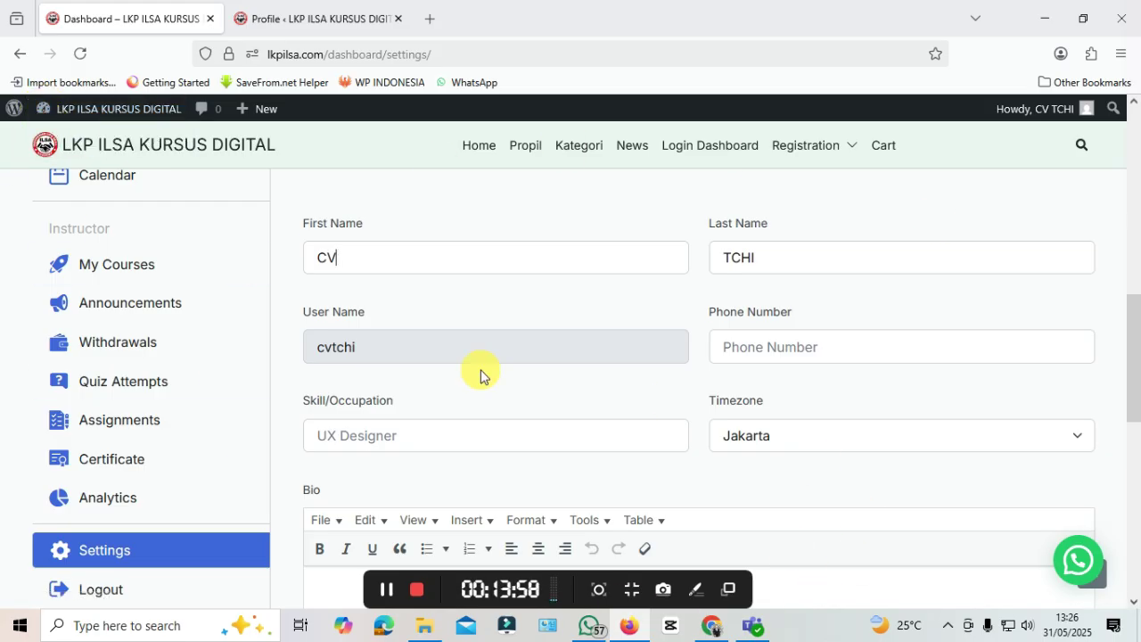
scroll(516, 450, "down", 2)
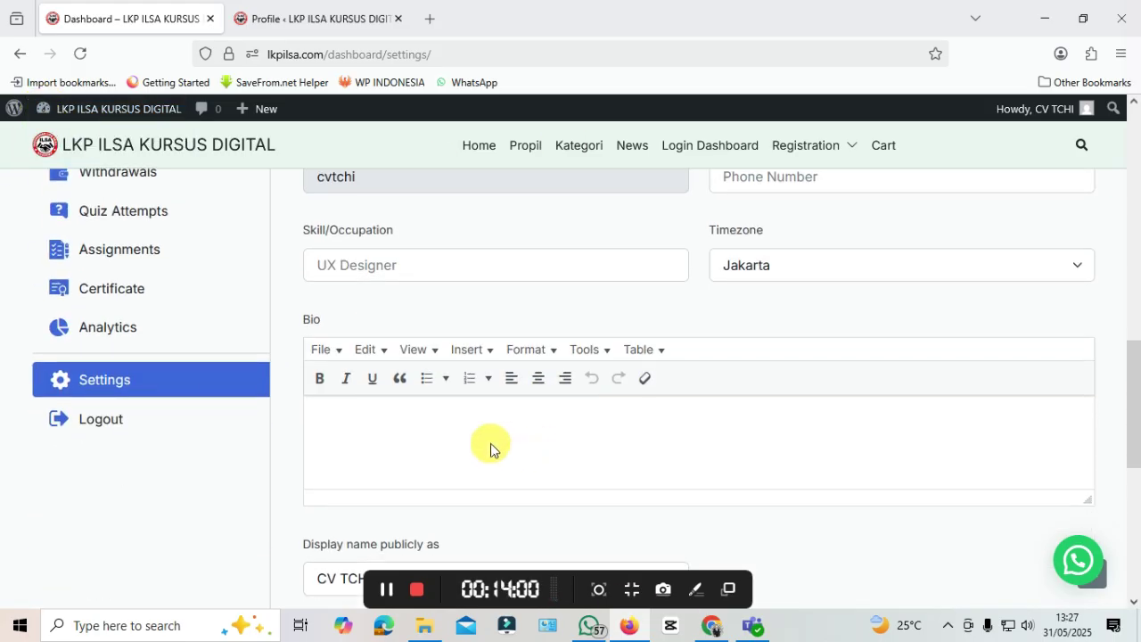
scroll(678, 369, "up", 2)
scroll(659, 366, "up", 6)
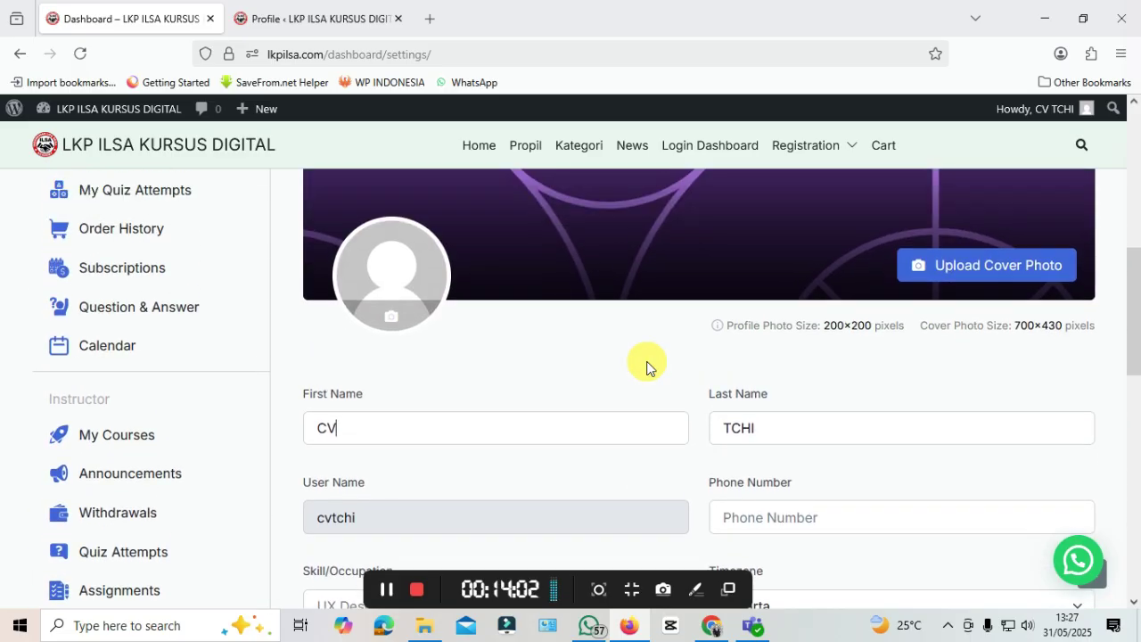
scroll(646, 365, "down", 1)
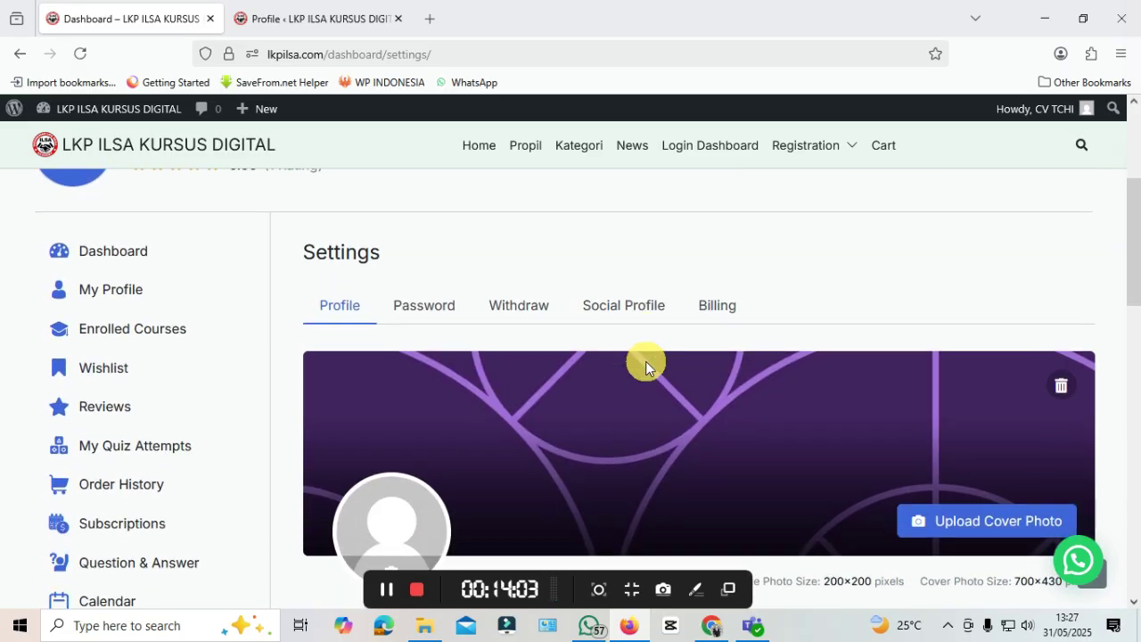
- Open the Password settings tab and scroll through the empty current and new password fields
left_click(437, 316)
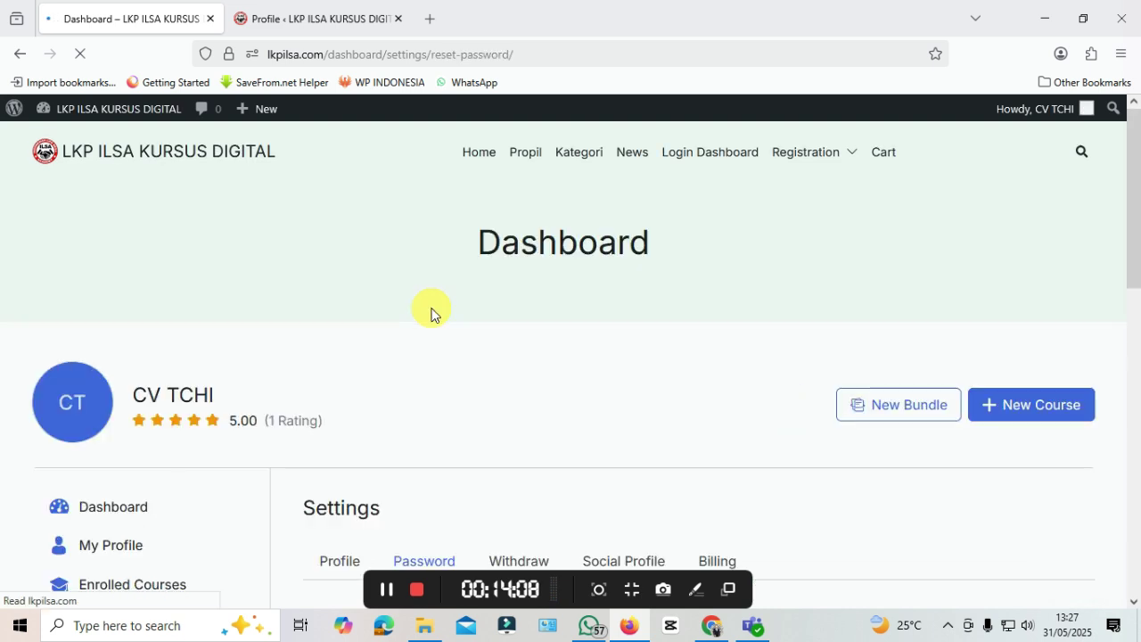
scroll(436, 314, "down", 4)
scroll(427, 321, "down", 2)
scroll(436, 334, "up", 2)
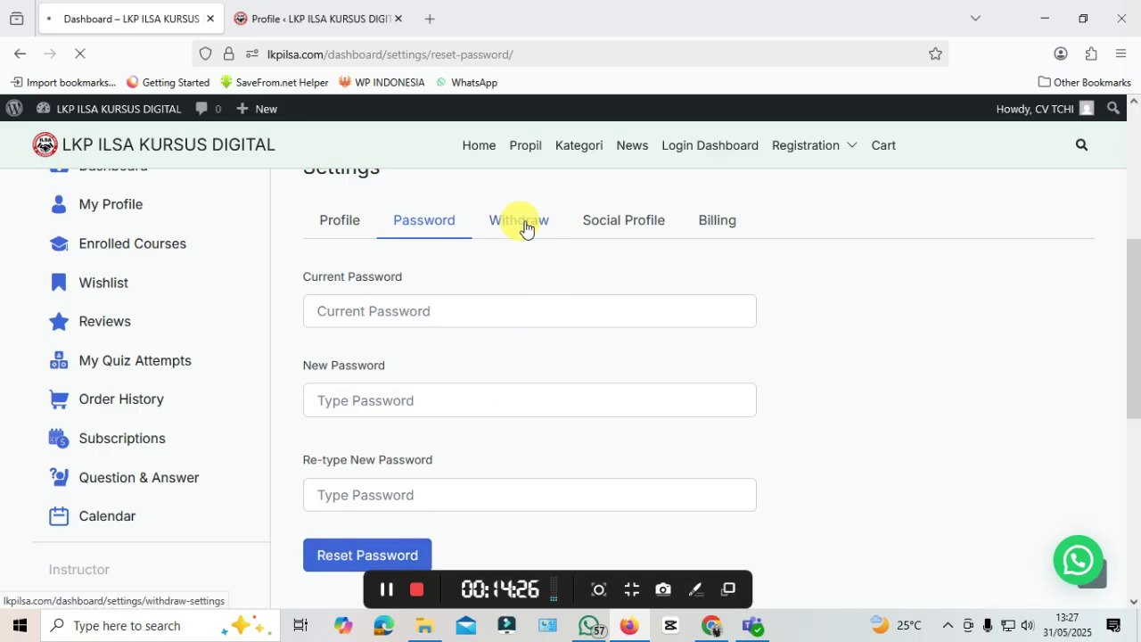
- Select Bank Transfer as the withdraw method, review its empty account fields, then go to Social Profile
scroll(518, 237, "down", 3)
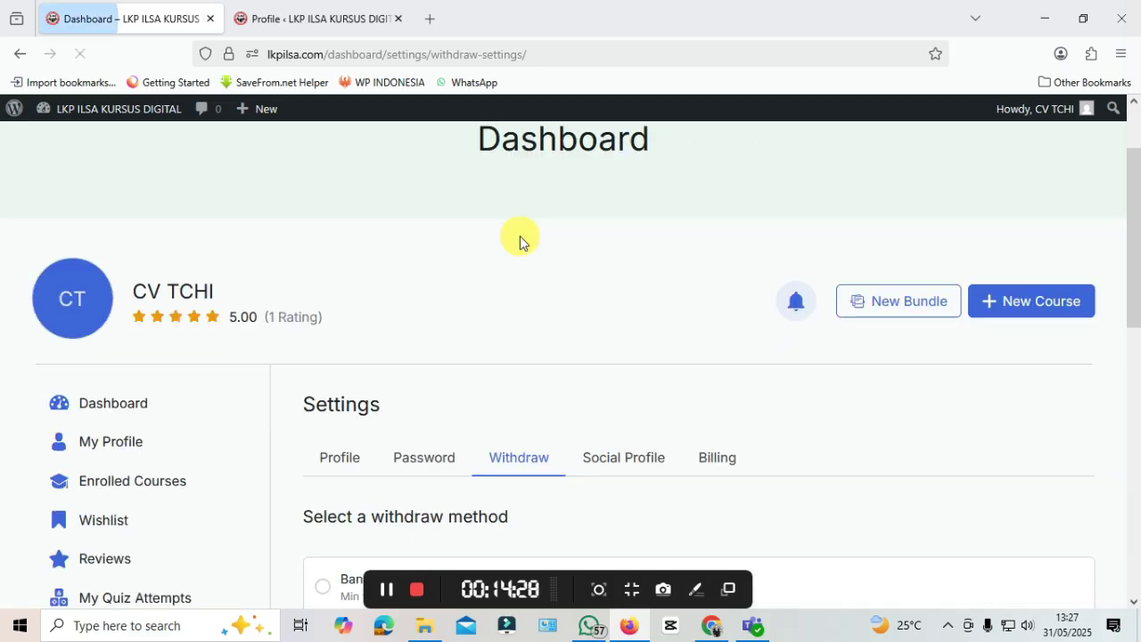
scroll(521, 238, "down", 2)
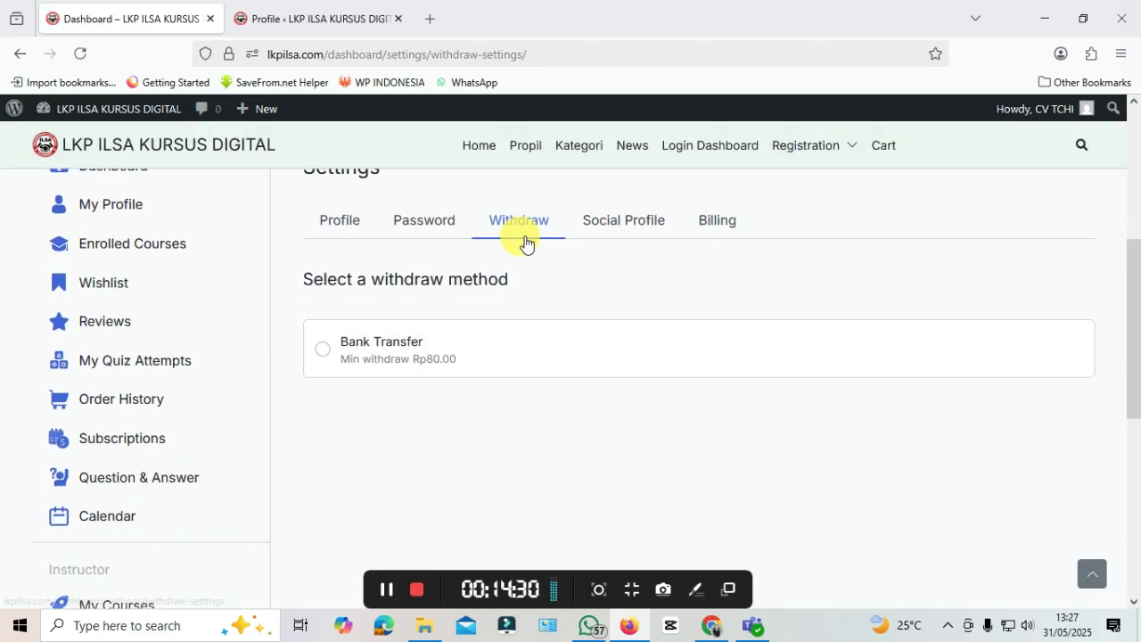
left_click(328, 354)
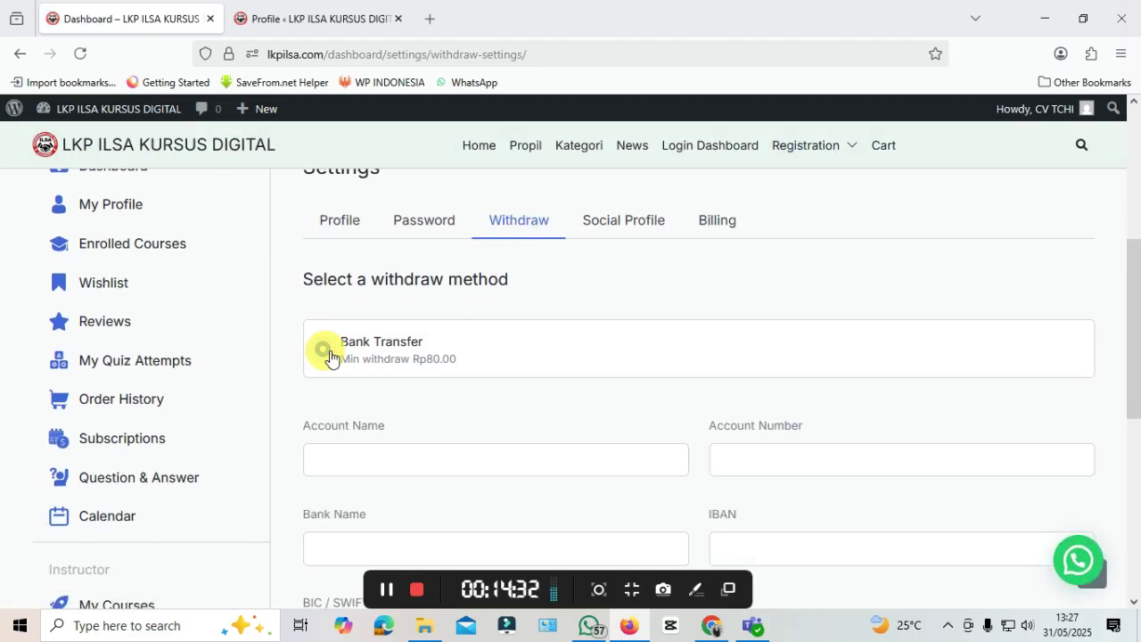
scroll(327, 355, "down", 4)
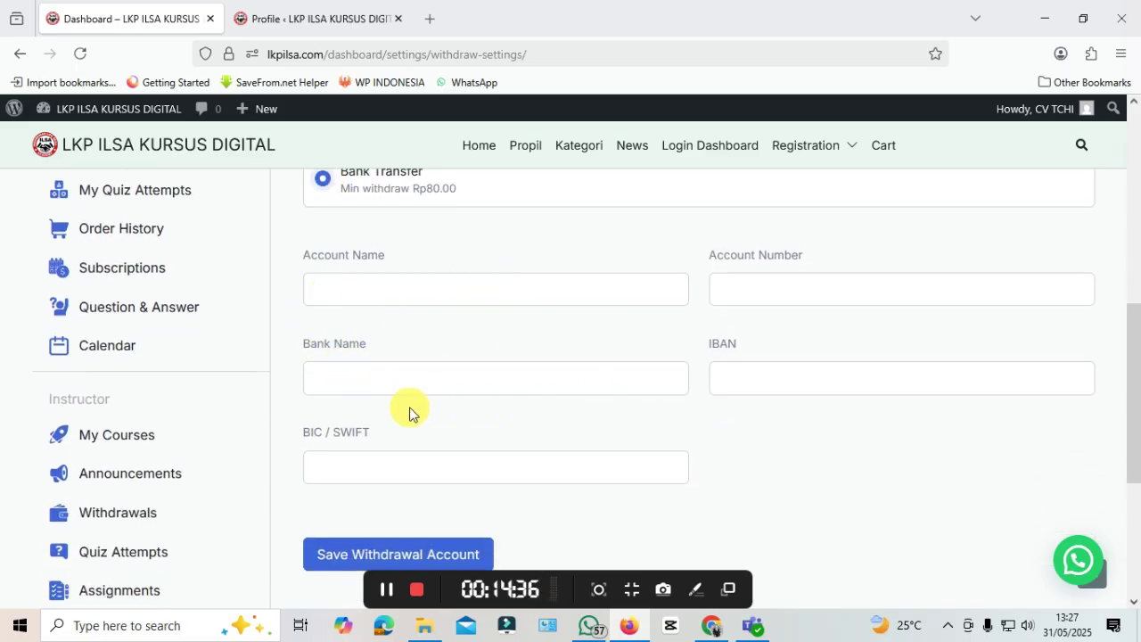
scroll(407, 407, "down", 2)
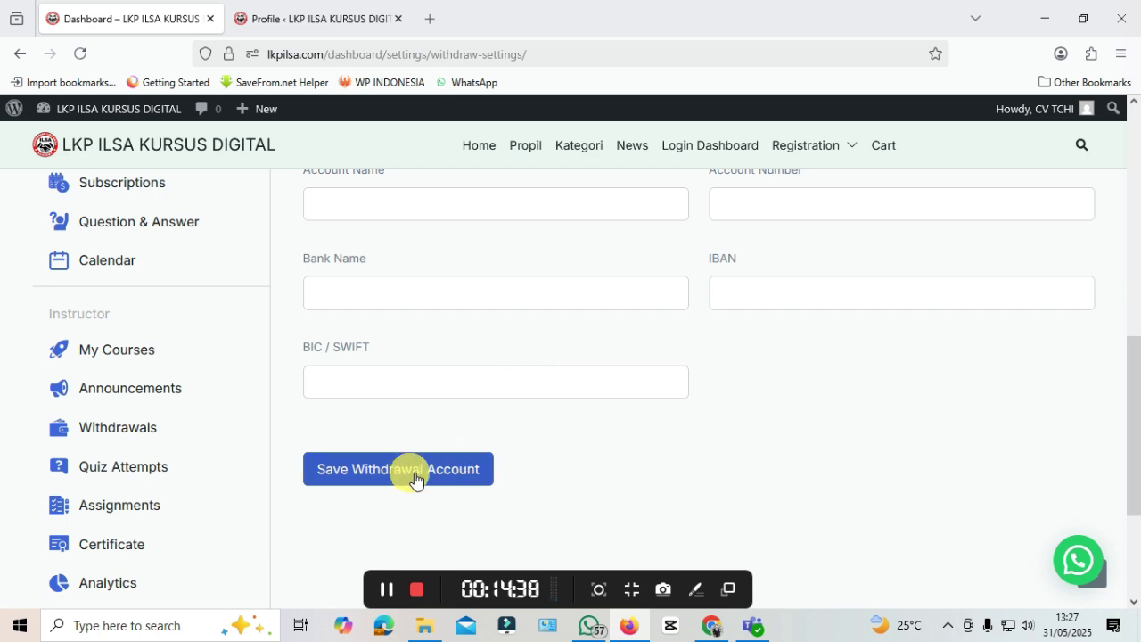
scroll(423, 475, "up", 2)
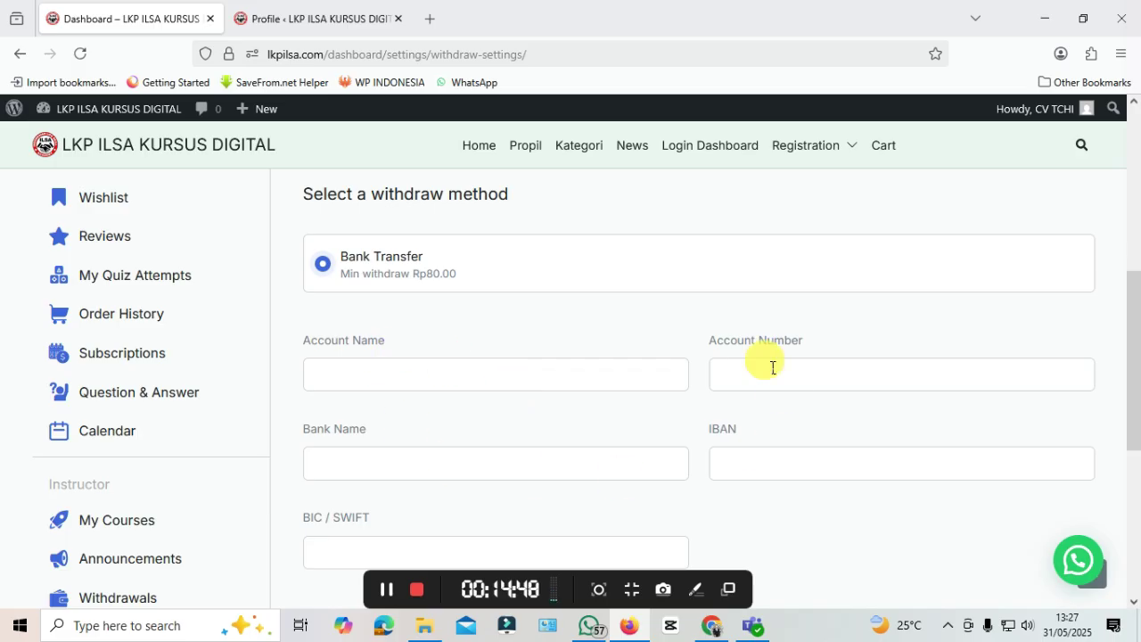
scroll(440, 400, "down", 2)
scroll(426, 398, "up", 1)
scroll(392, 365, "up", 3)
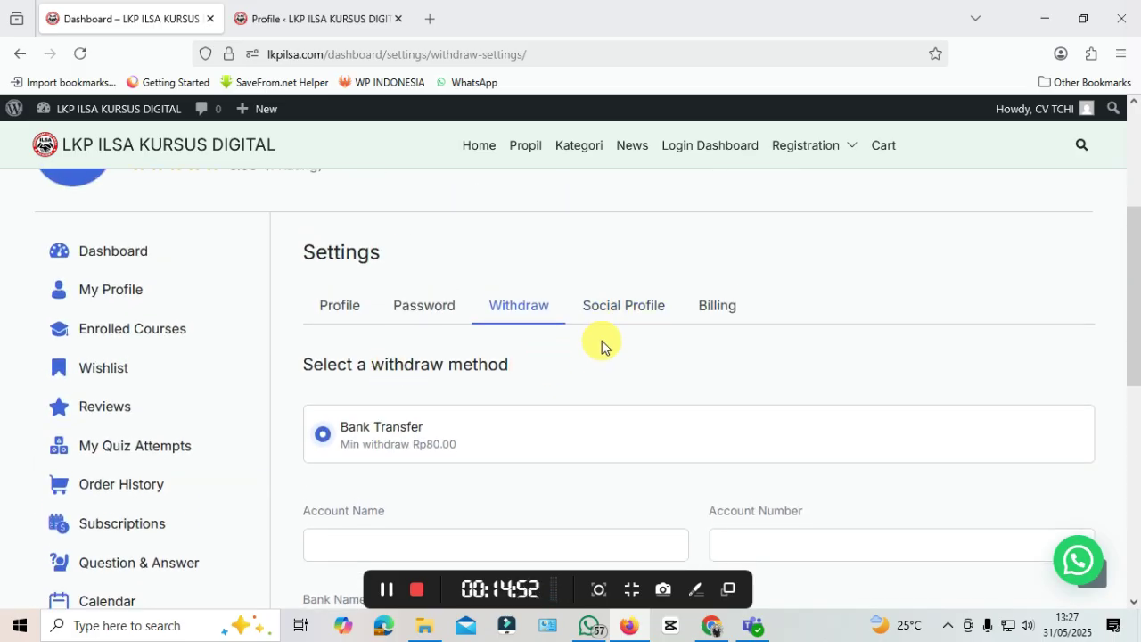
left_click(645, 308)
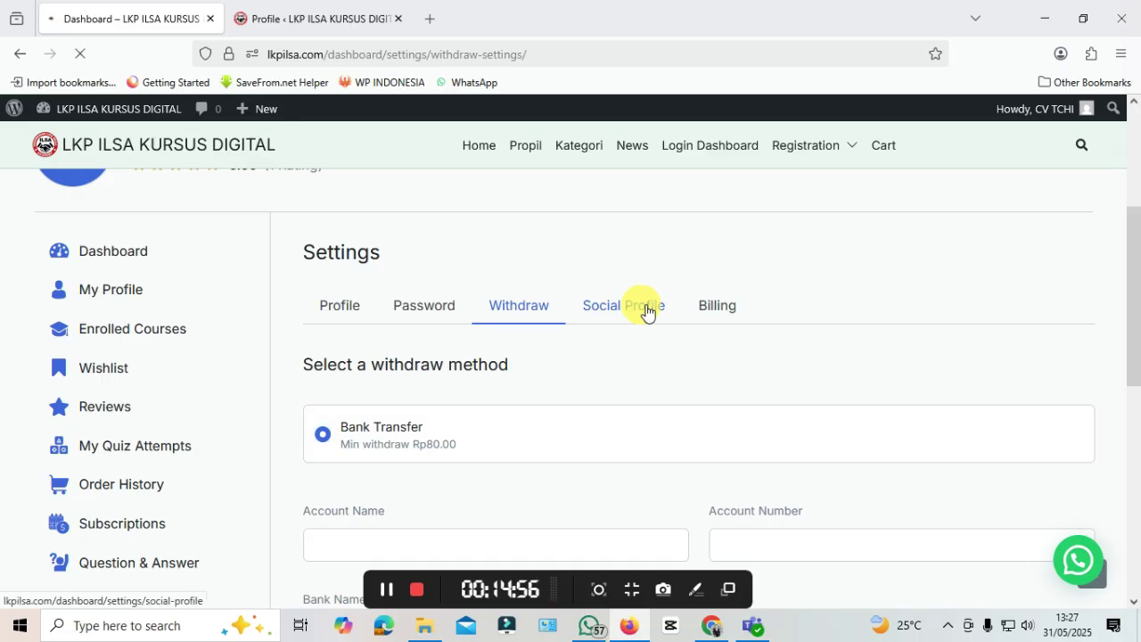
- Scroll through the empty Social Profile link fields, then go to the Billing settings
scroll(639, 316, "down", 5)
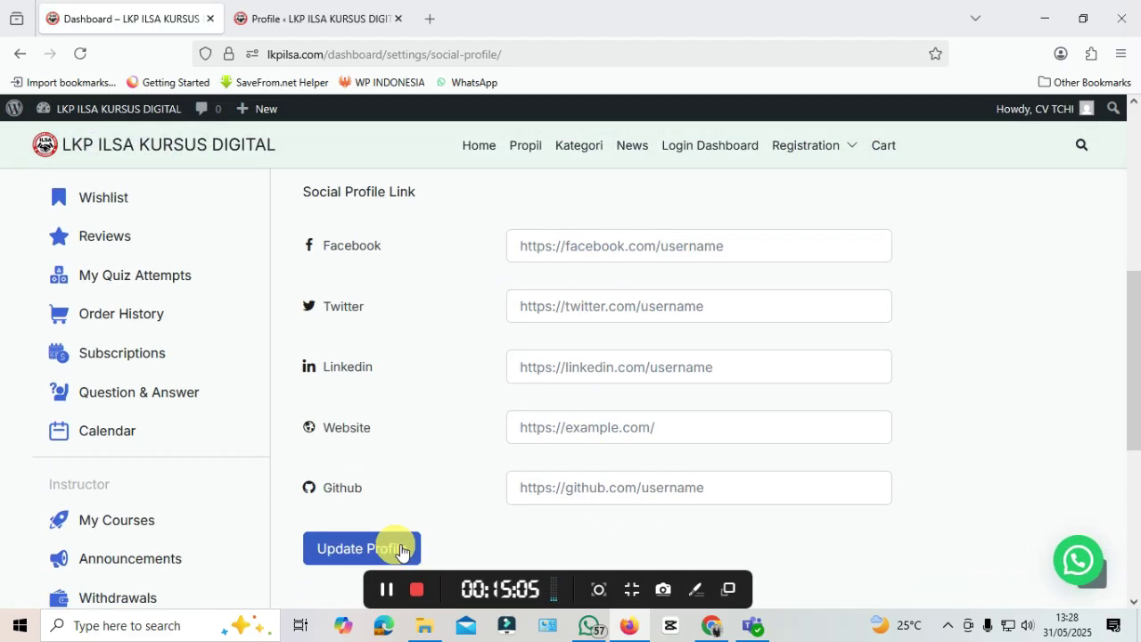
scroll(654, 435, "up", 1)
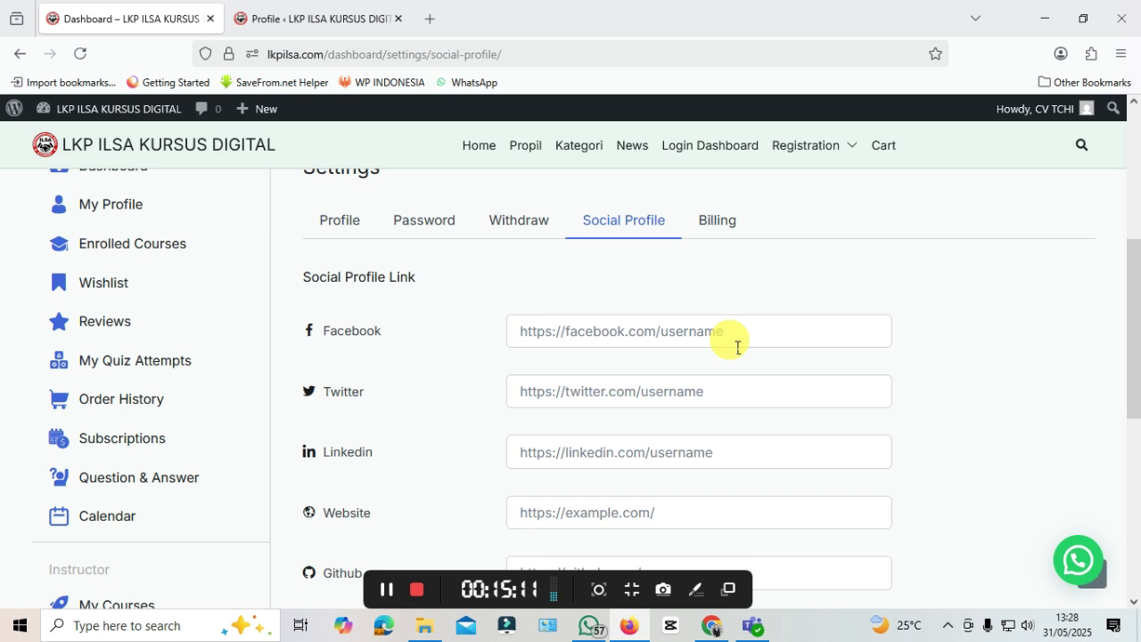
left_click(718, 222)
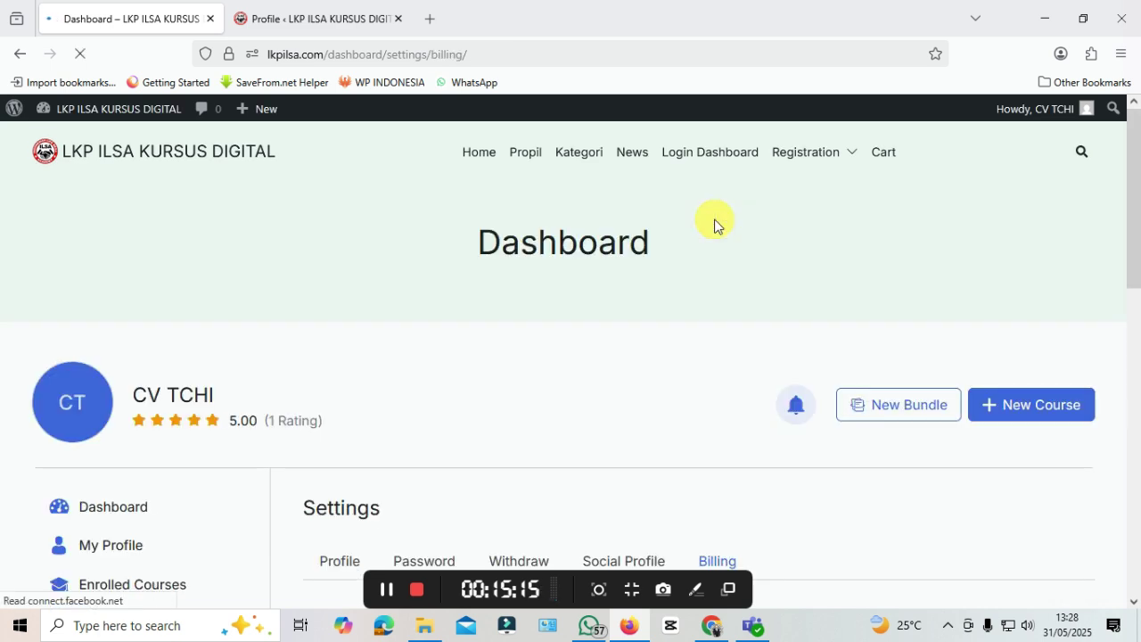
scroll(714, 224, "down", 2)
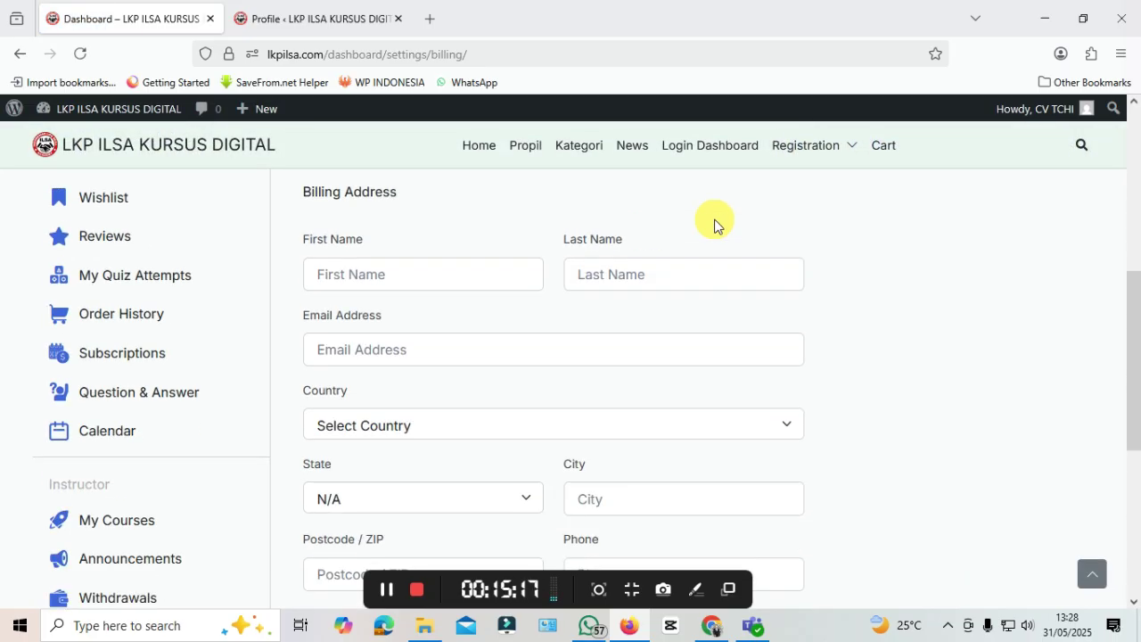
scroll(714, 225, "down", 3)
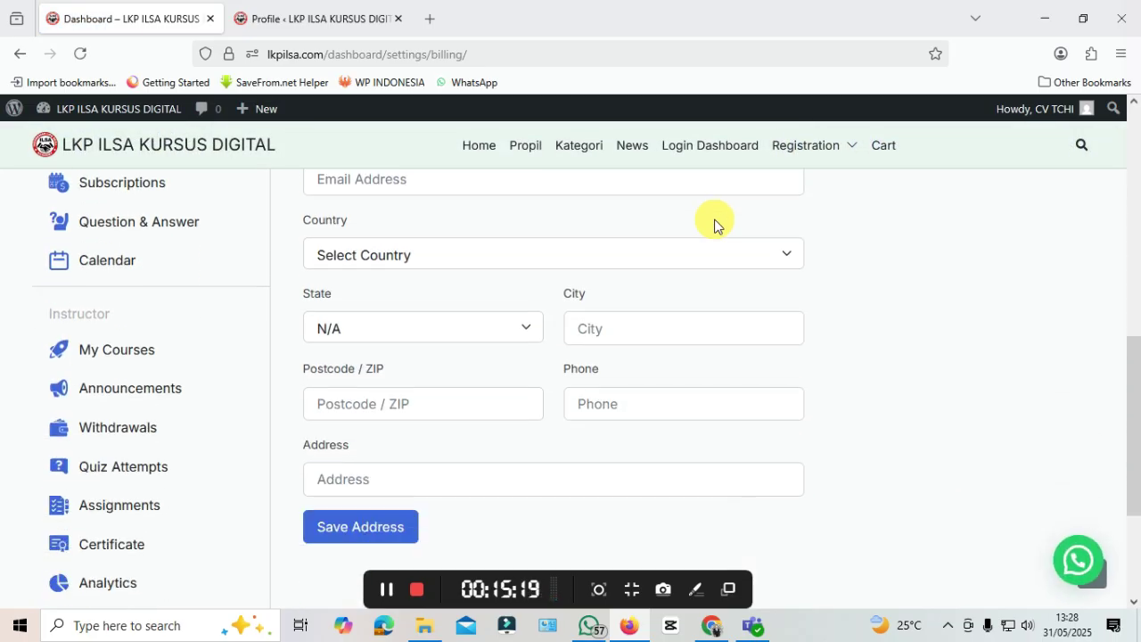
scroll(713, 225, "up", 3)
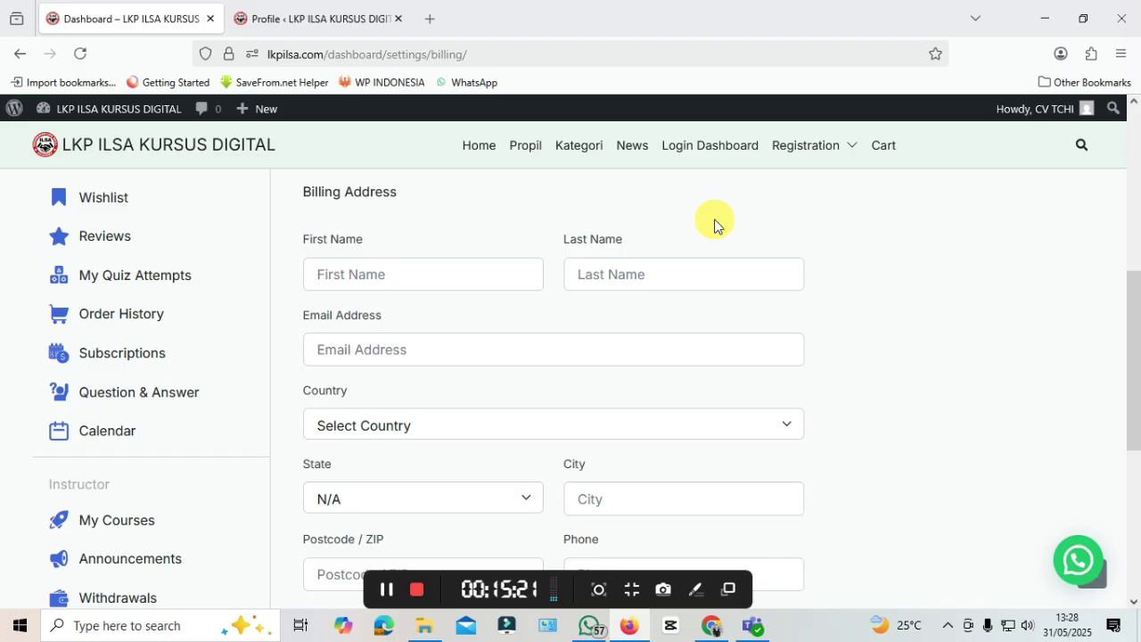
scroll(802, 270, "up", 2)
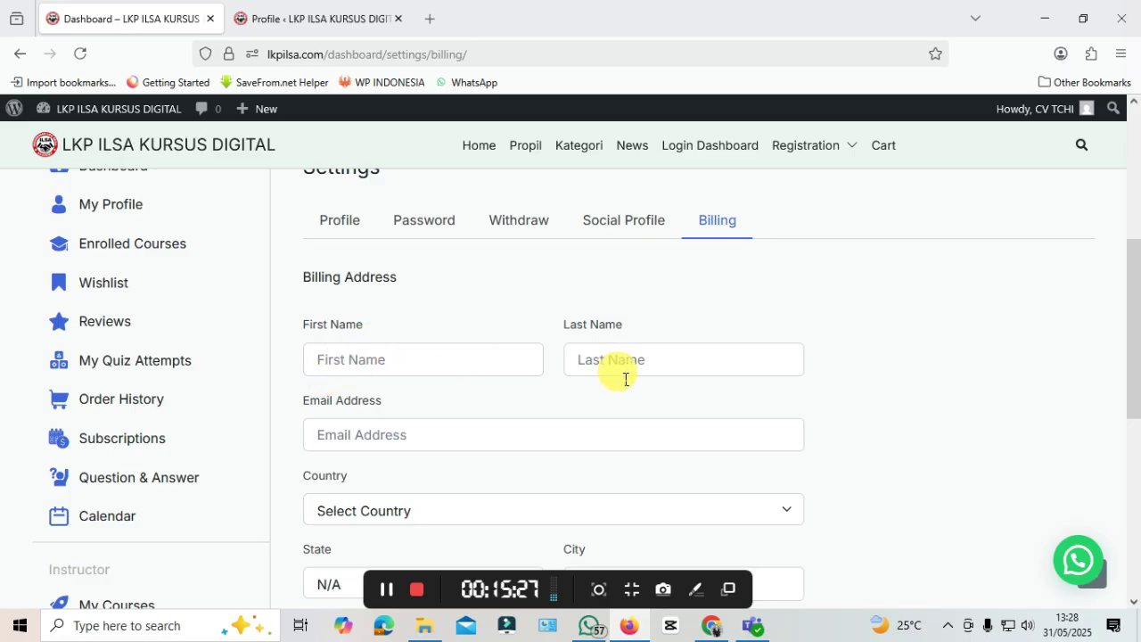
scroll(390, 416, "down", 2)
scroll(379, 413, "down", 2)
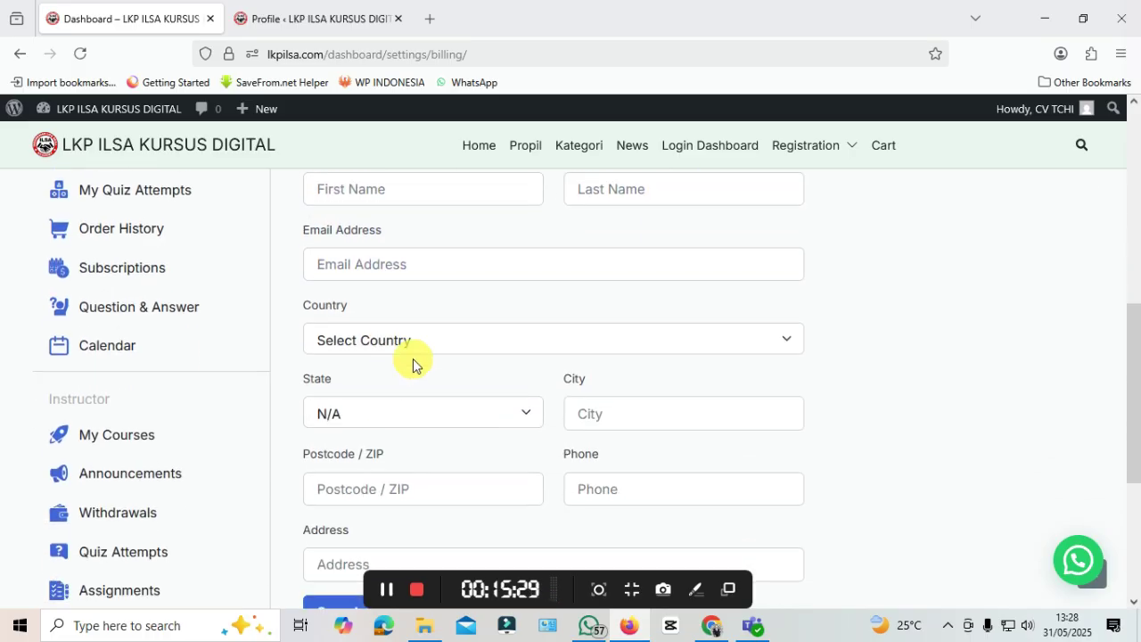
scroll(473, 308, "up", 4)
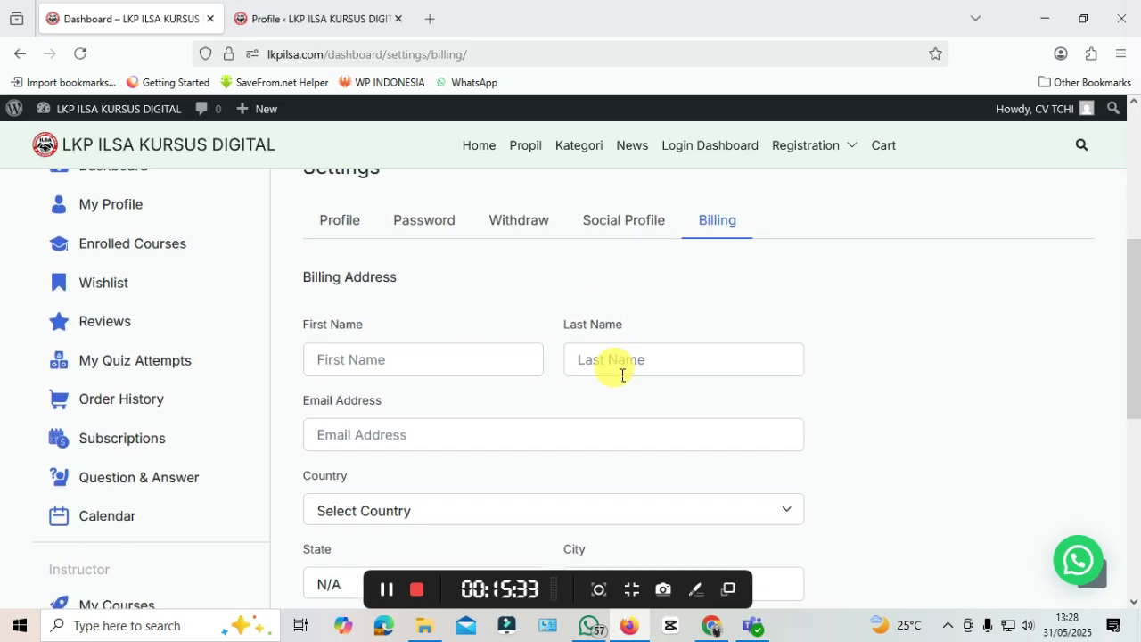
scroll(547, 374, "down", 2)
scroll(552, 378, "down", 4)
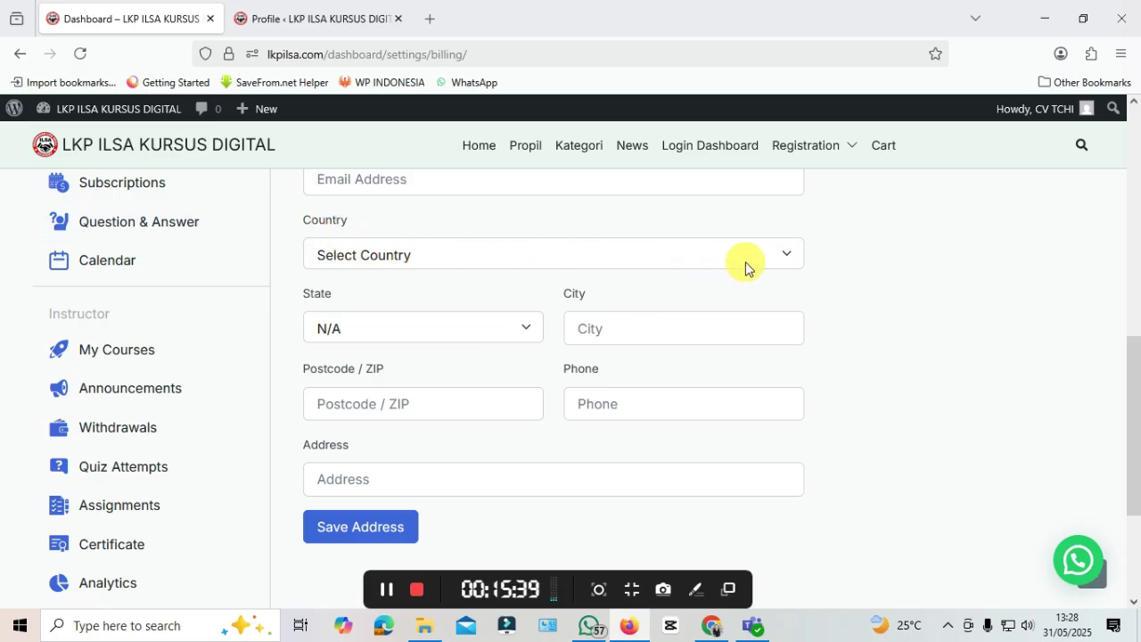
- Choose Indonesia as the billing country so the state fills in as Aceh
left_click(776, 256)
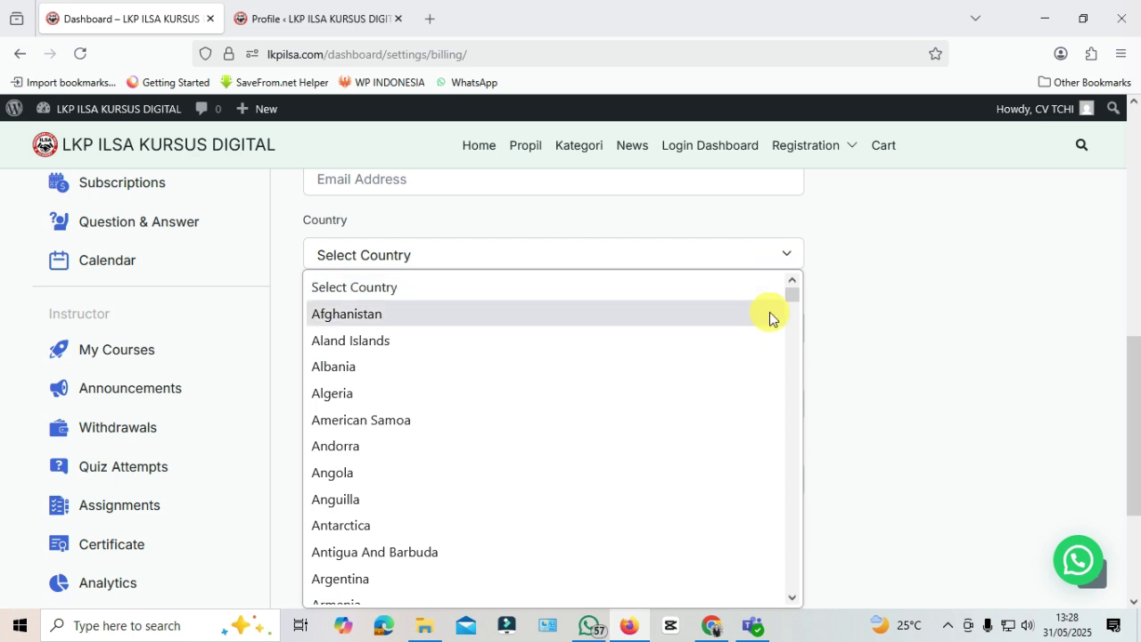
scroll(745, 356, "down", 15)
scroll(745, 356, "down", 16)
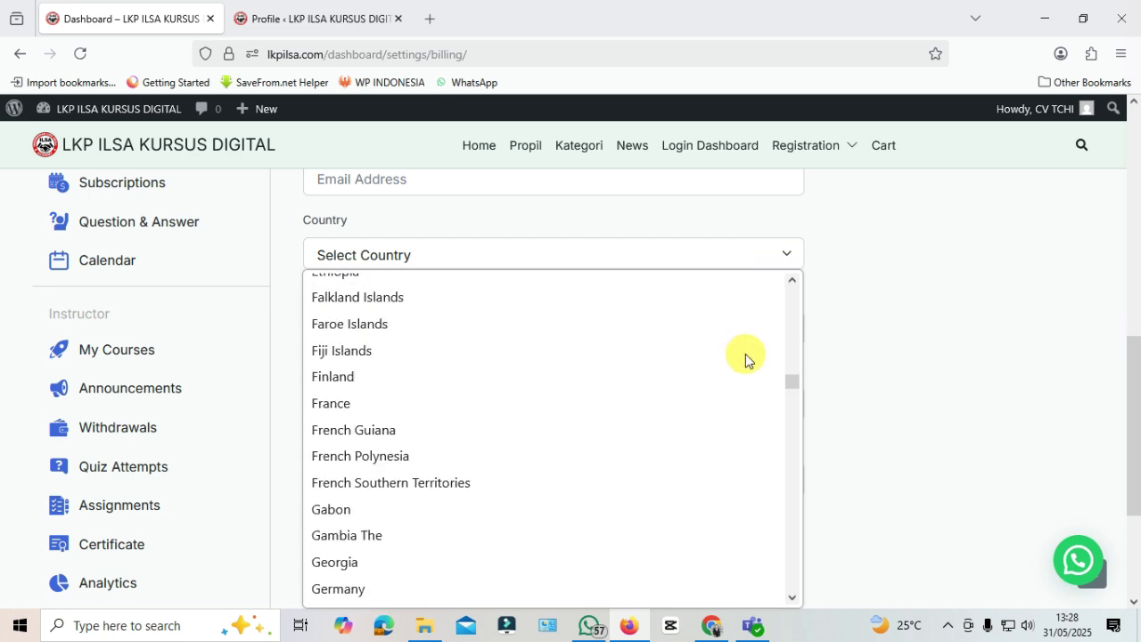
scroll(745, 356, "up", 4)
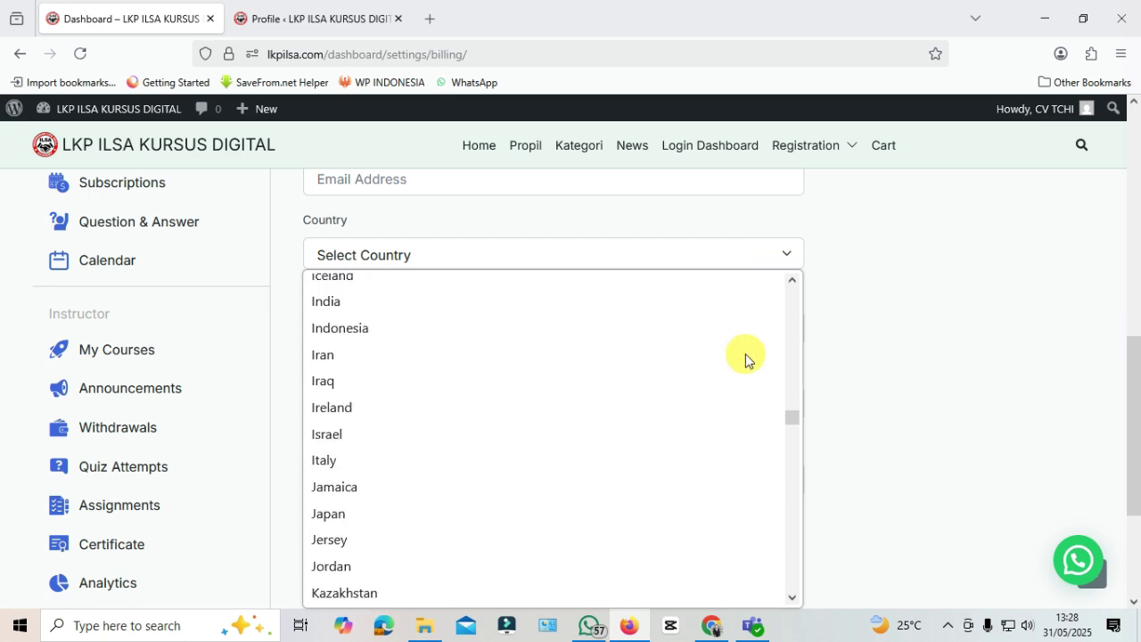
left_click(331, 327)
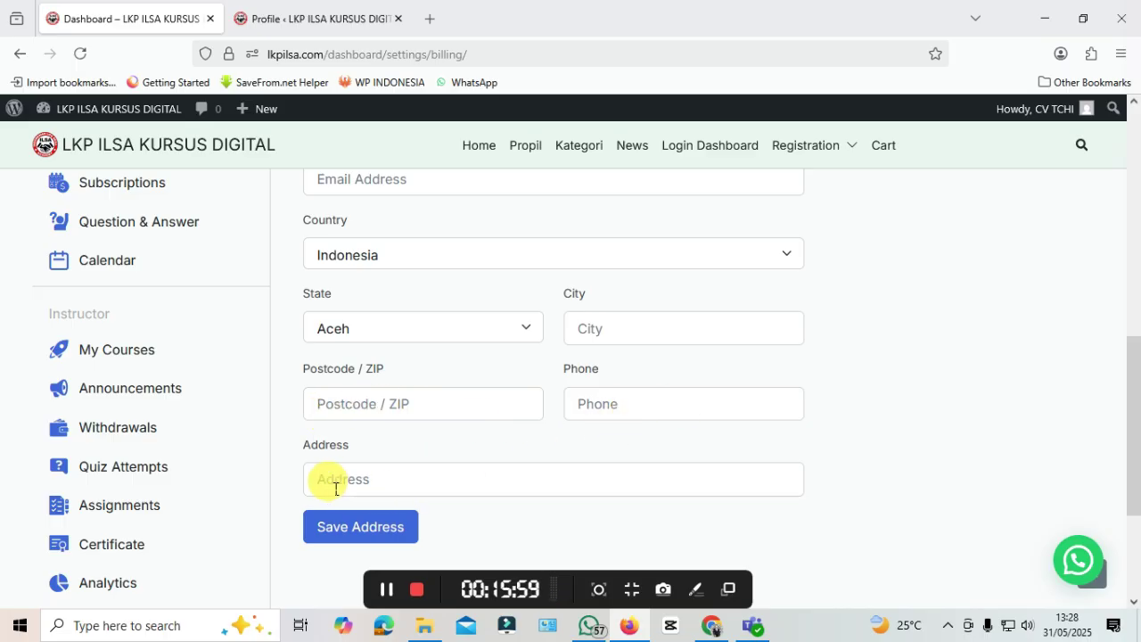
scroll(736, 453, "up", 2)
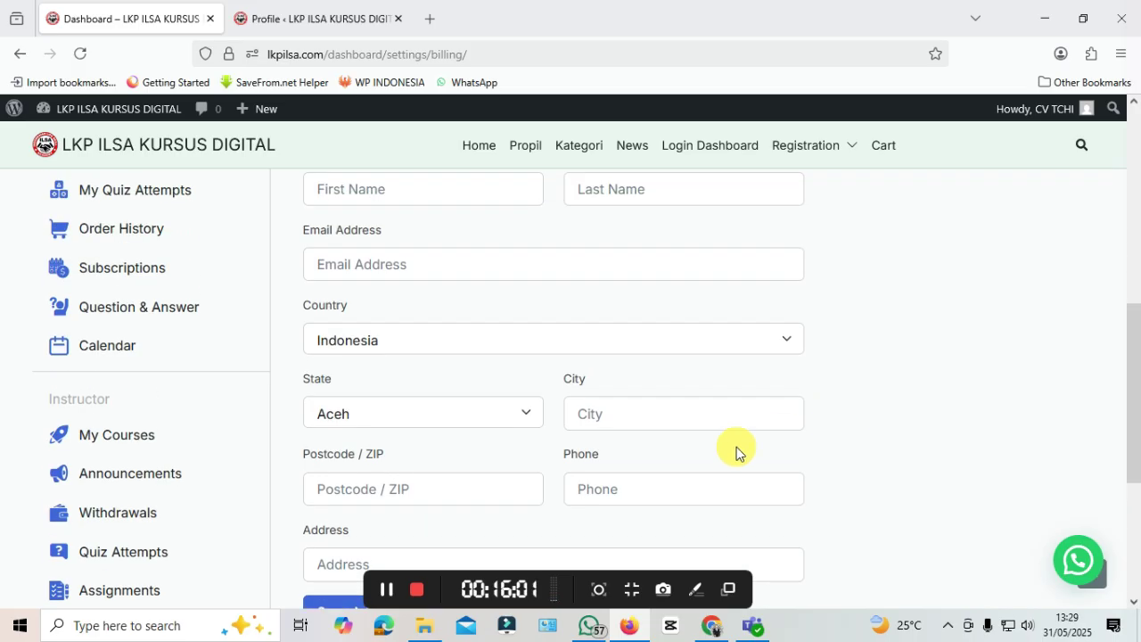
scroll(736, 453, "down", 4)
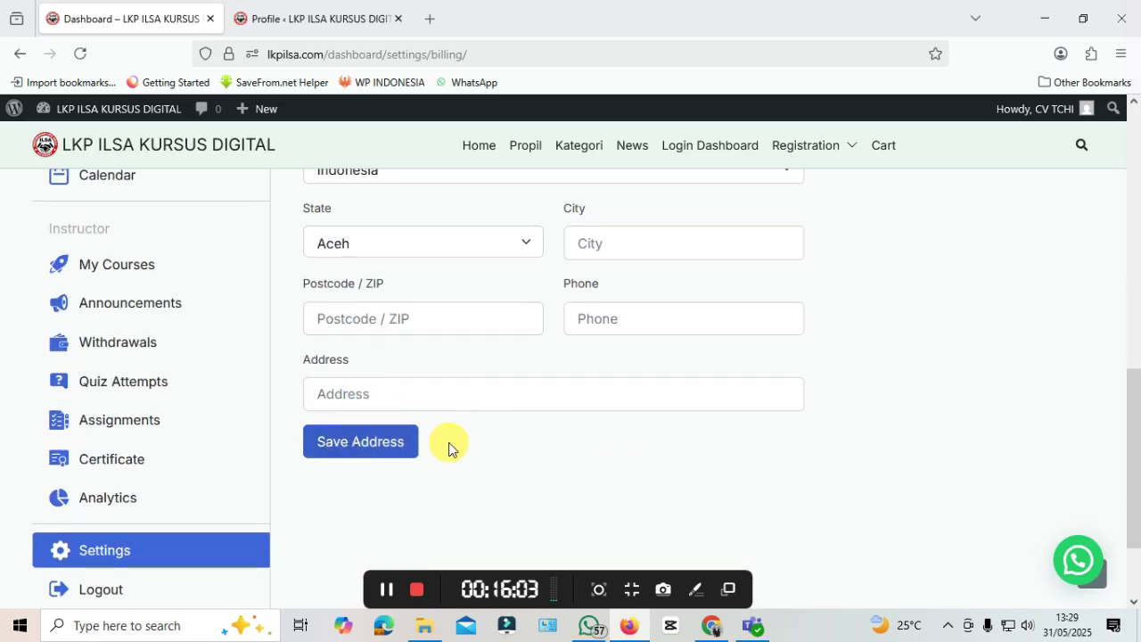
scroll(886, 367, "up", 8)
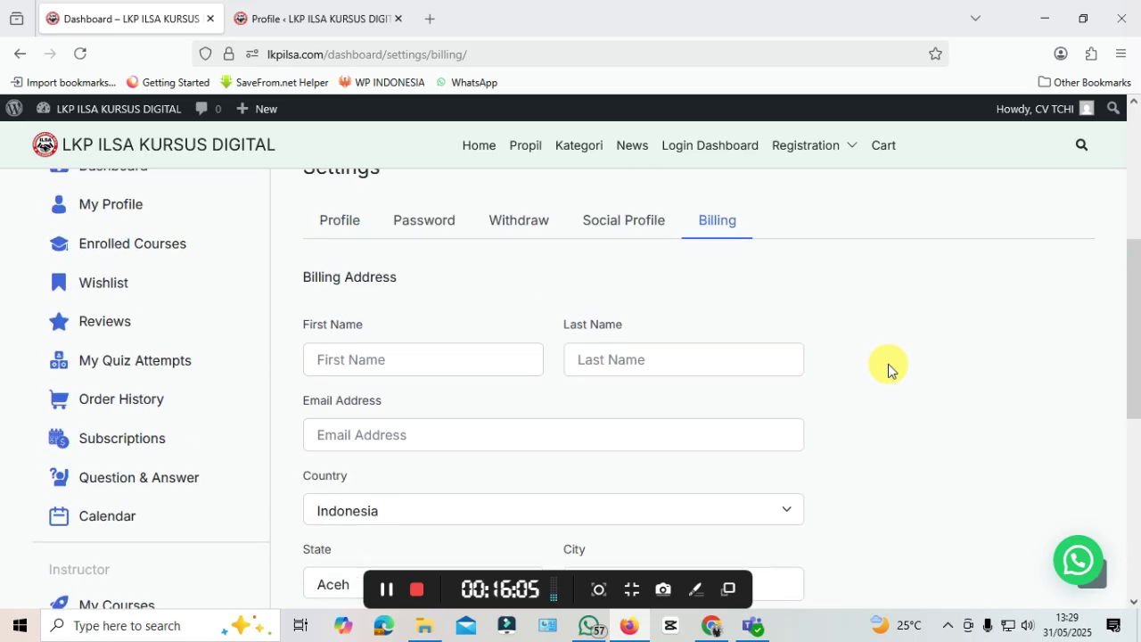
scroll(888, 367, "down", 10)
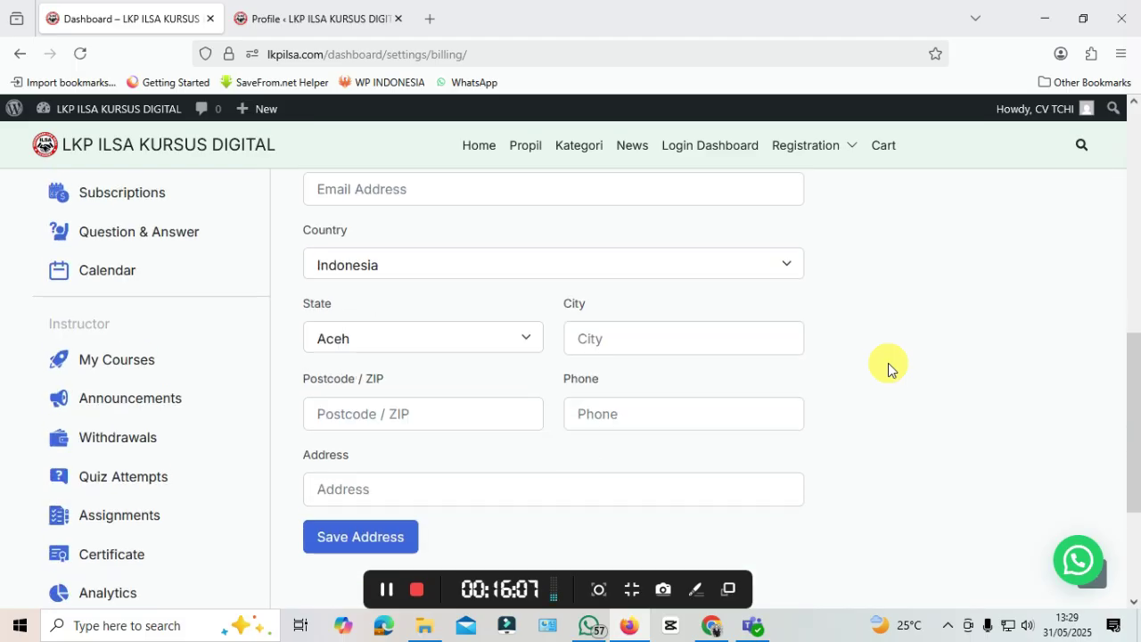